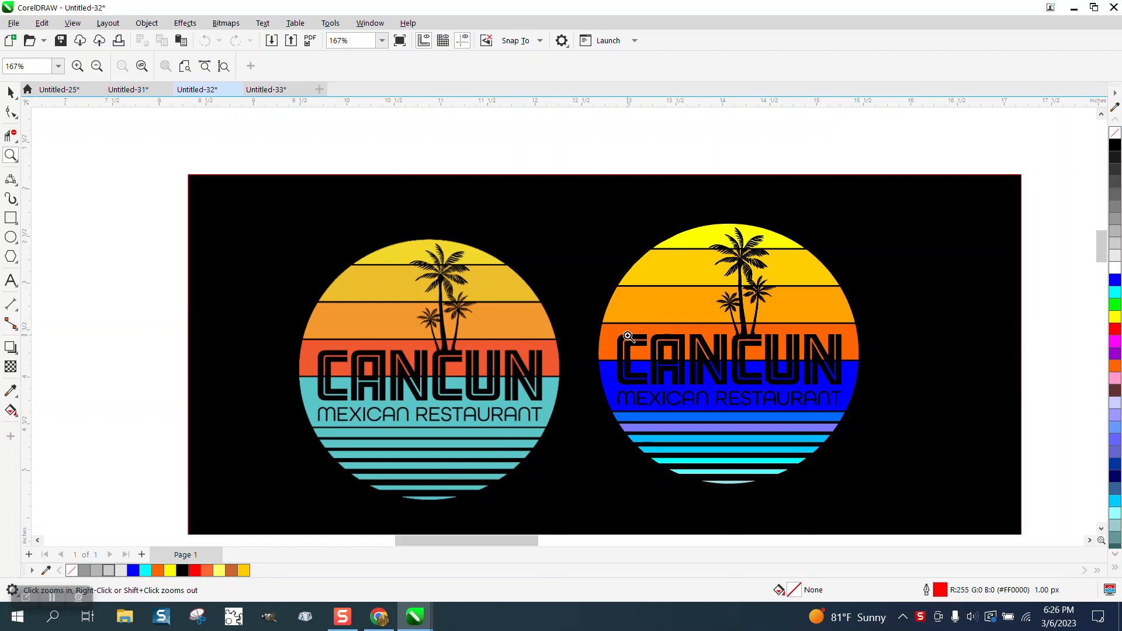
Step: Move the teal-and-orange Cancun bitmap logo off the black rectangle onto the blank page area left of it
scroll(665, 239, "down", 3)
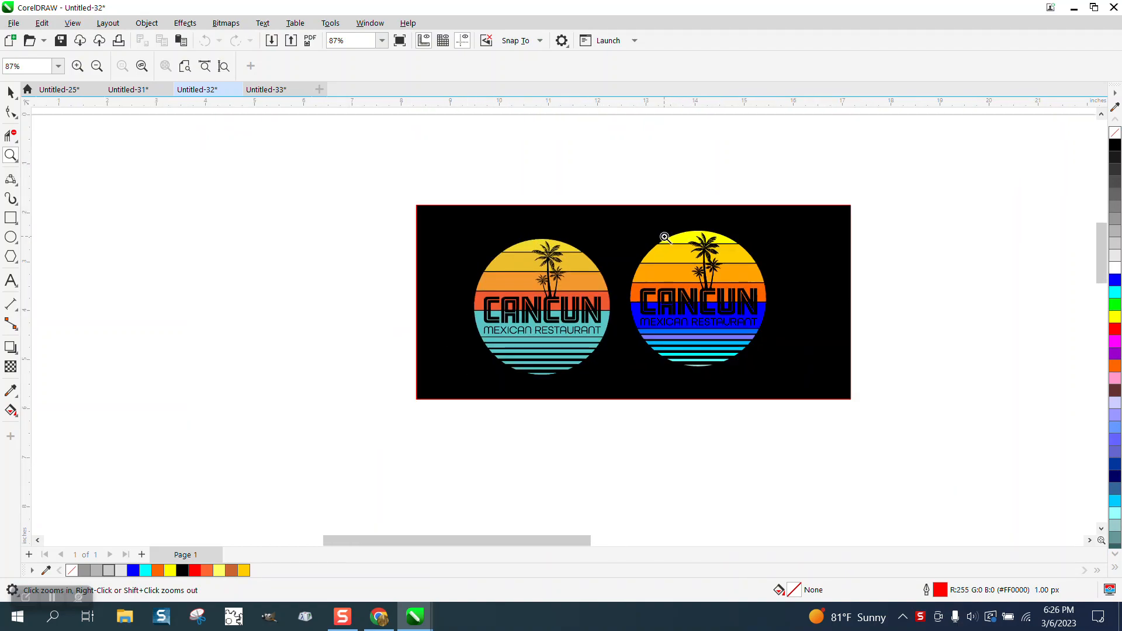
left_click(11, 93)
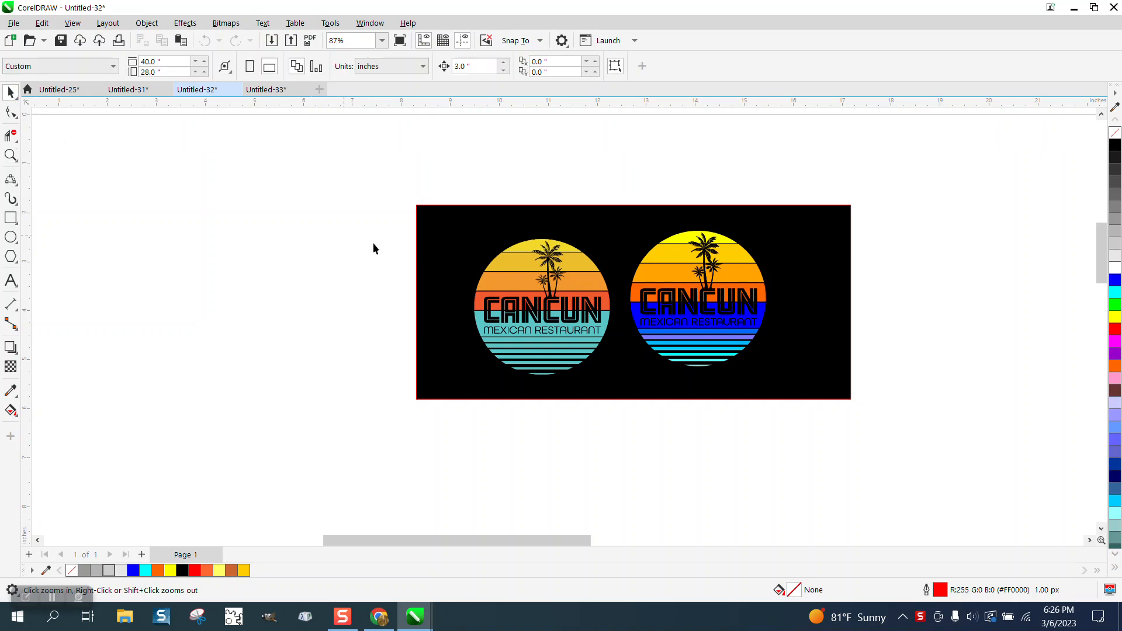
left_click_drag(551, 298, 210, 264)
scroll(343, 300, "down", 1)
scroll(342, 299, "down", 1)
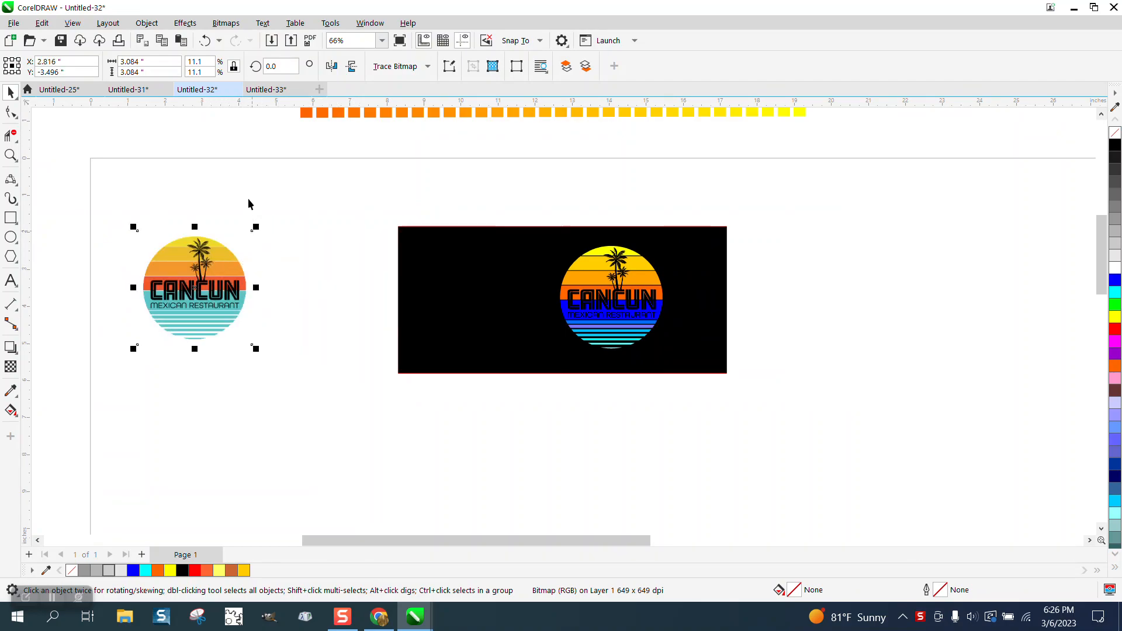
Step: Set the document's nudge distance to 4 inches with nothing selected
left_click(428, 66)
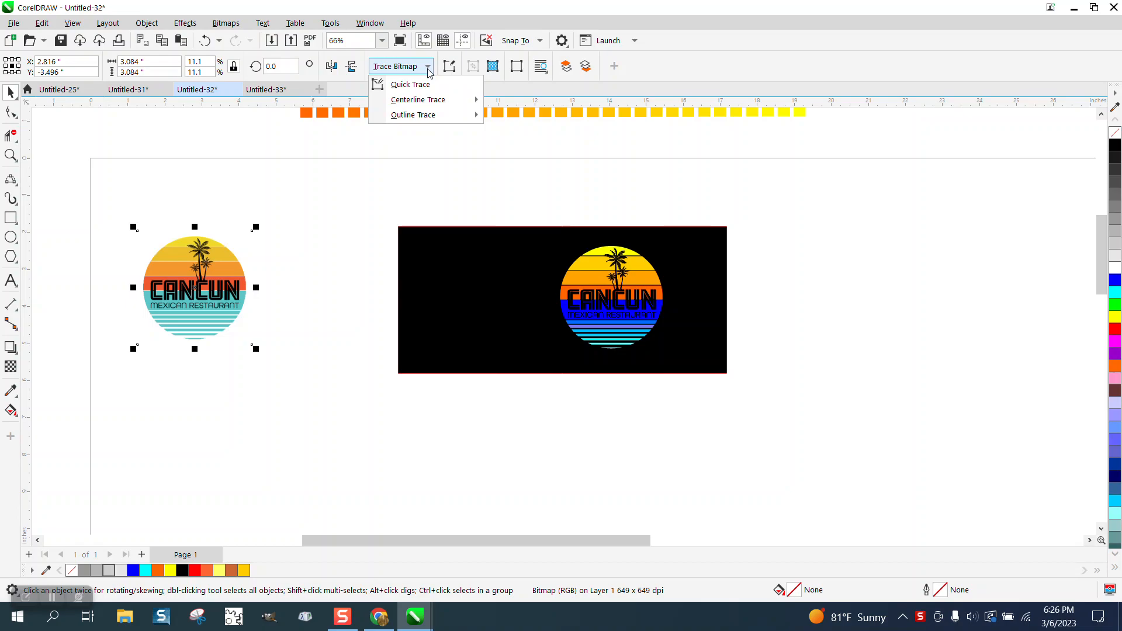
mouse_move(427, 125)
left_click(15, 94)
left_click(99, 158)
left_click(197, 272)
left_click(159, 114)
left_click(480, 70)
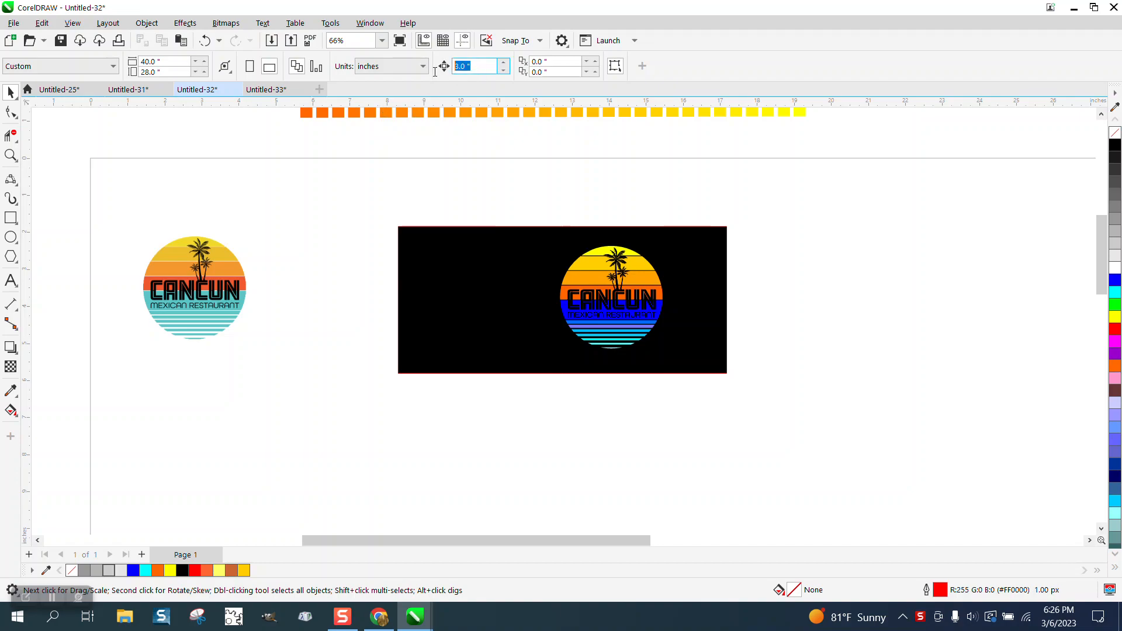
type("4")
Step: Trace the bitmap logo with a Clipart outline trace and move the traced group 4 inches to the right
left_click(221, 265)
left_click(400, 66)
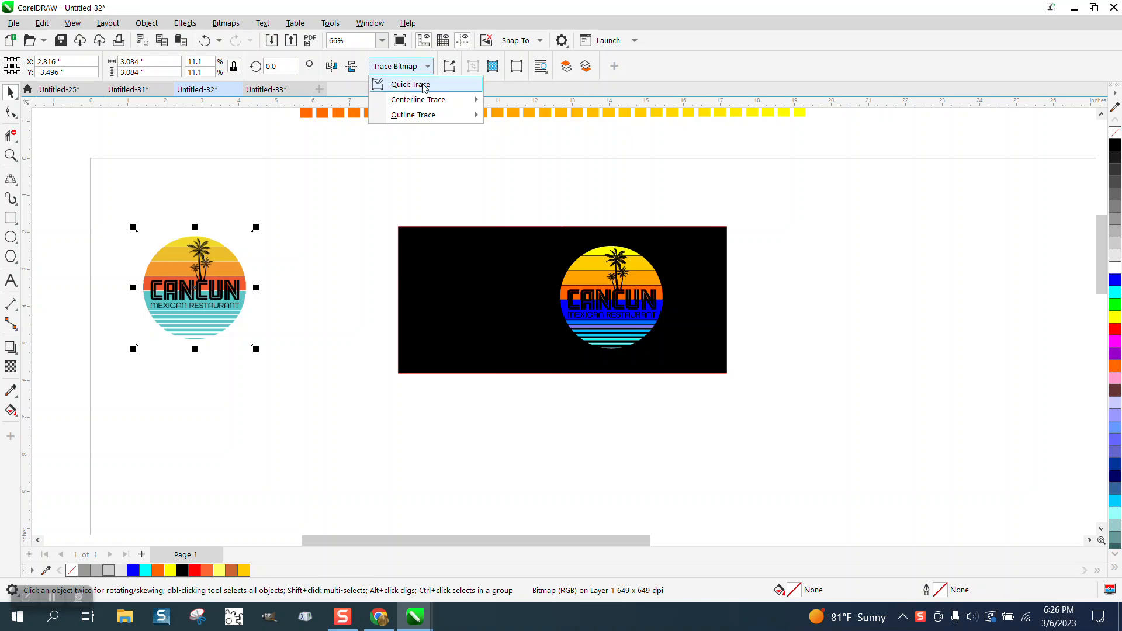
mouse_move(432, 115)
left_click(514, 165)
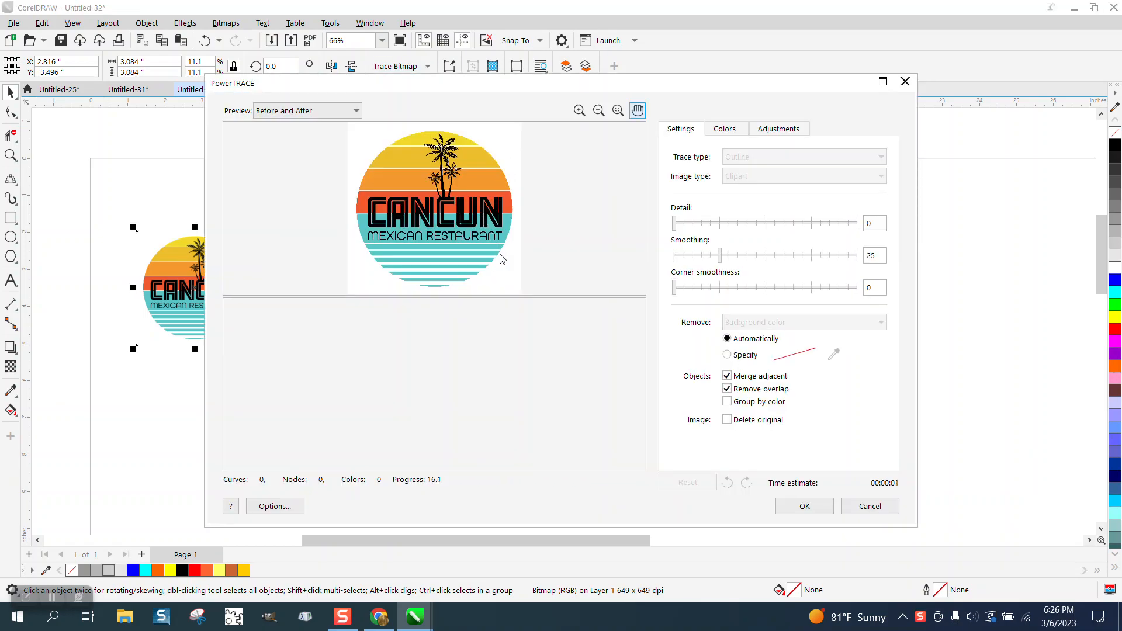
left_click(812, 507)
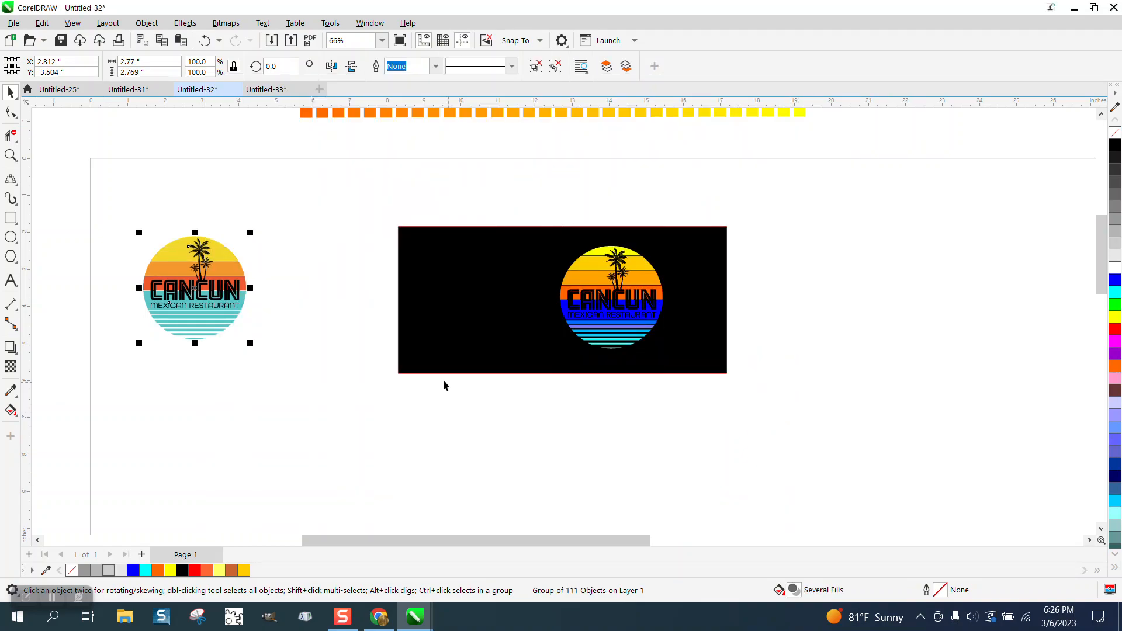
key("ctrl+d")
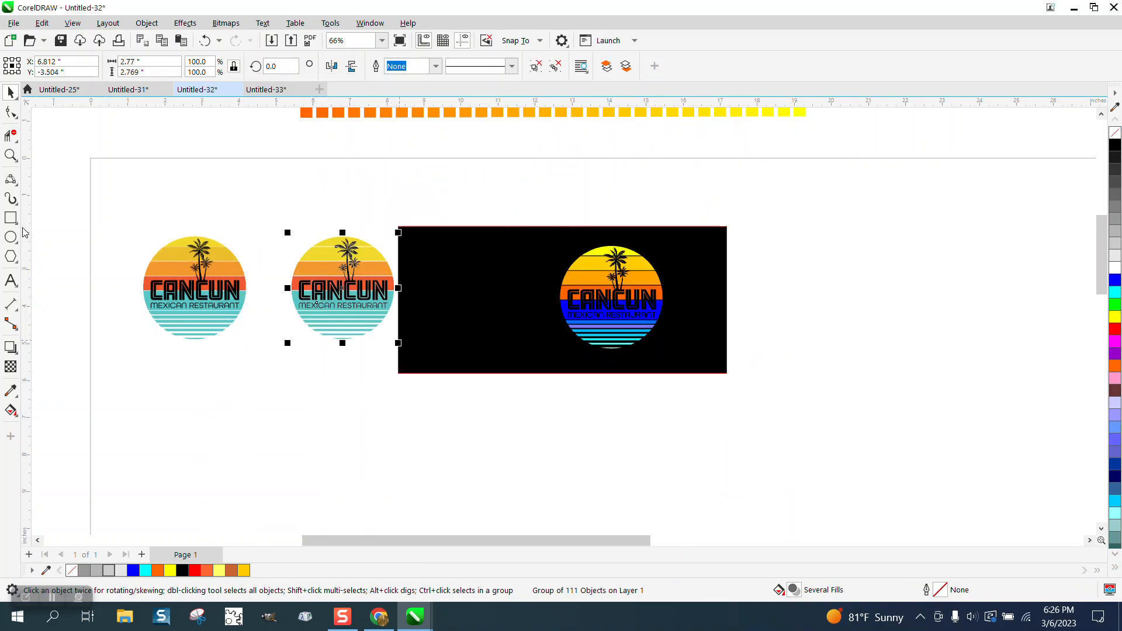
Step: Move the black rectangle 4 inches right, away from the traced logo, leaving the blue logo in place
left_click_drag(233, 191, 398, 288)
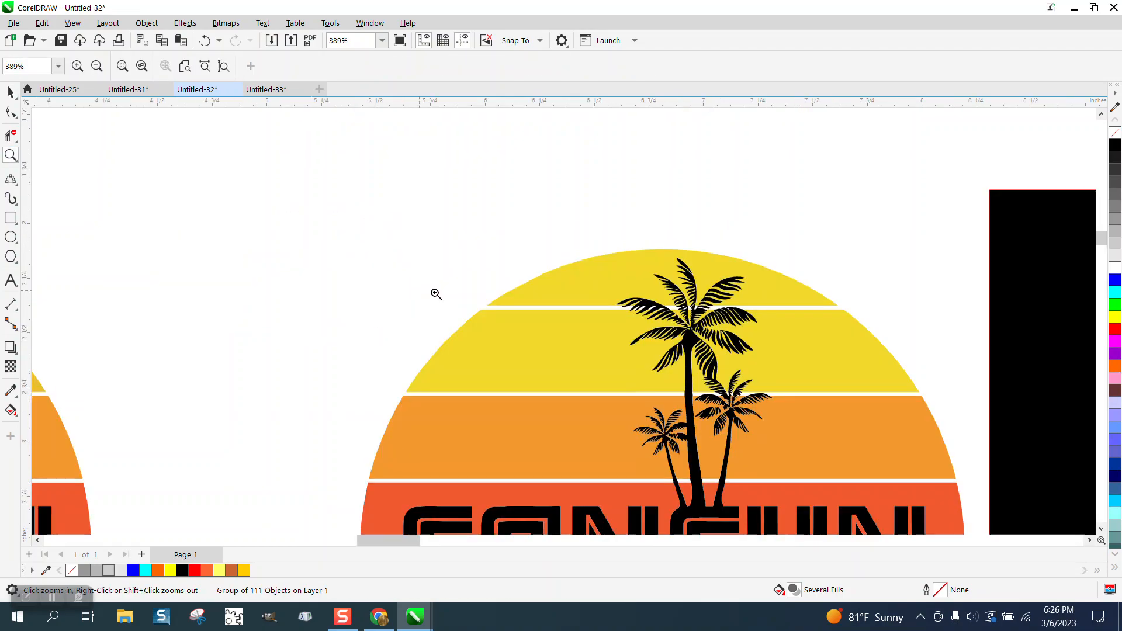
left_click_drag(665, 312, 704, 331)
scroll(357, 232, "down", 4)
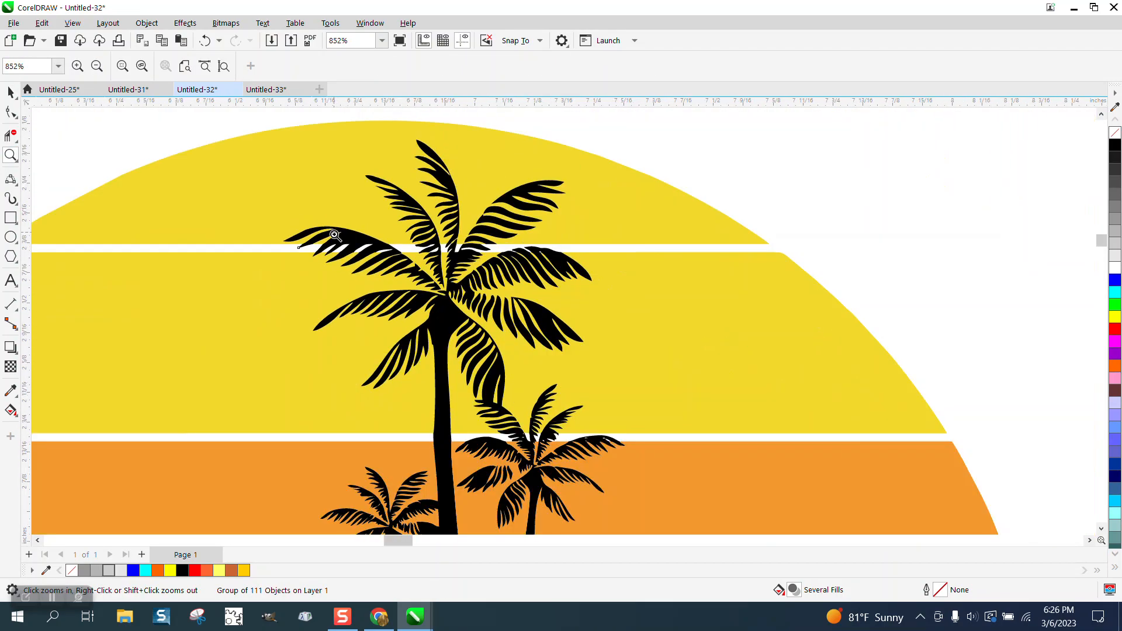
scroll(345, 226, "down", 4)
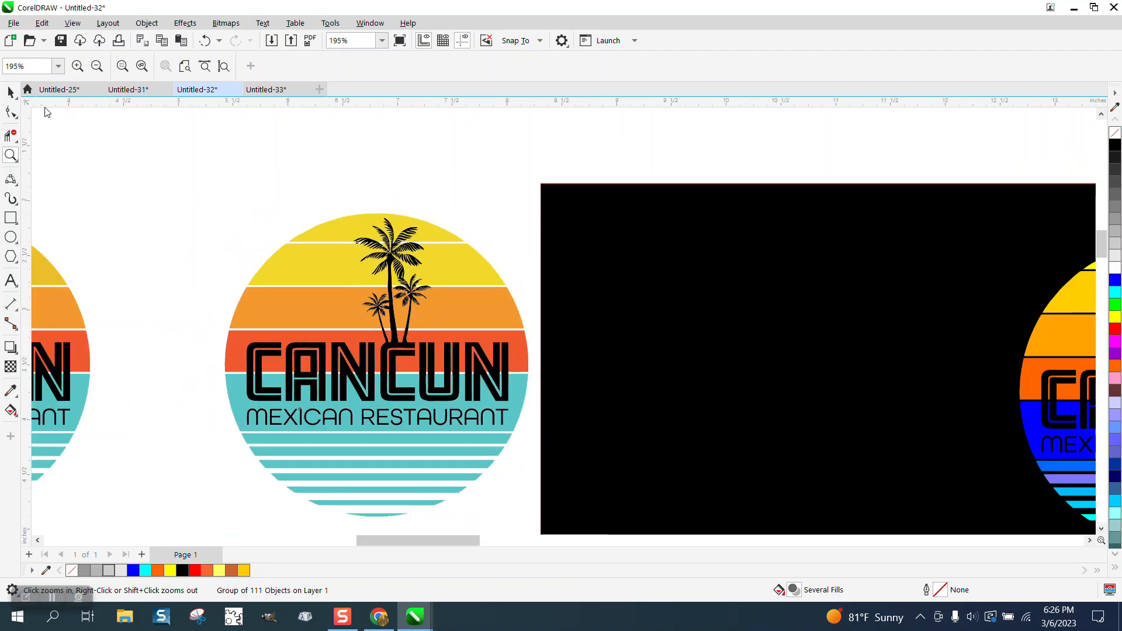
left_click(12, 92)
left_click(955, 270)
left_click_drag(955, 270, 1033, 264)
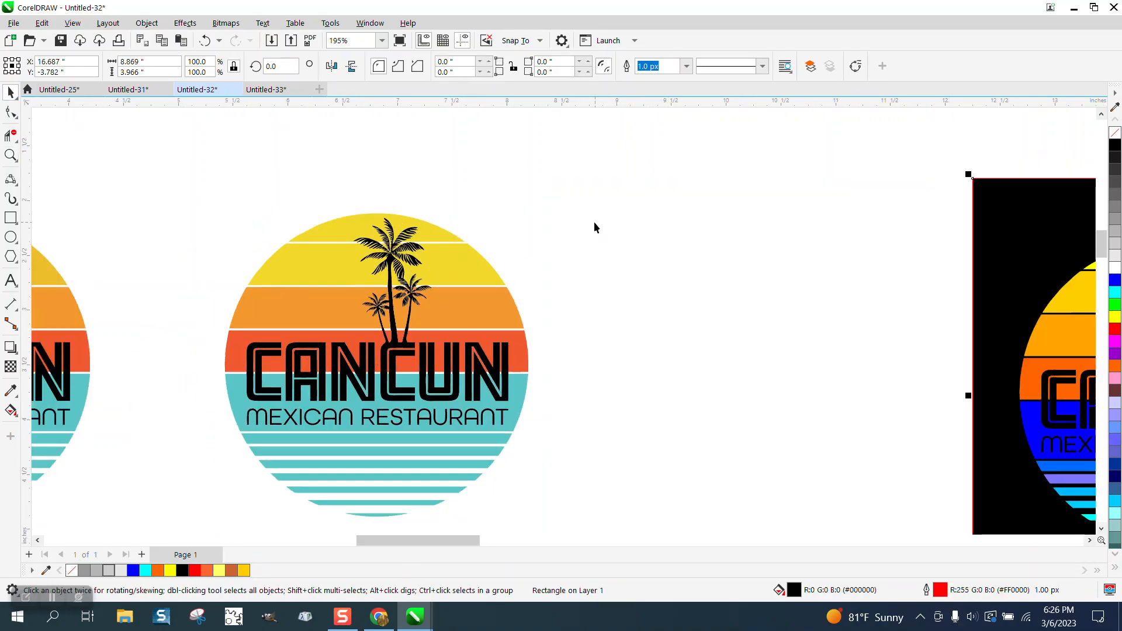
Step: Ungroup the traced logo completely into individual curves and clear the selection
left_click(436, 232)
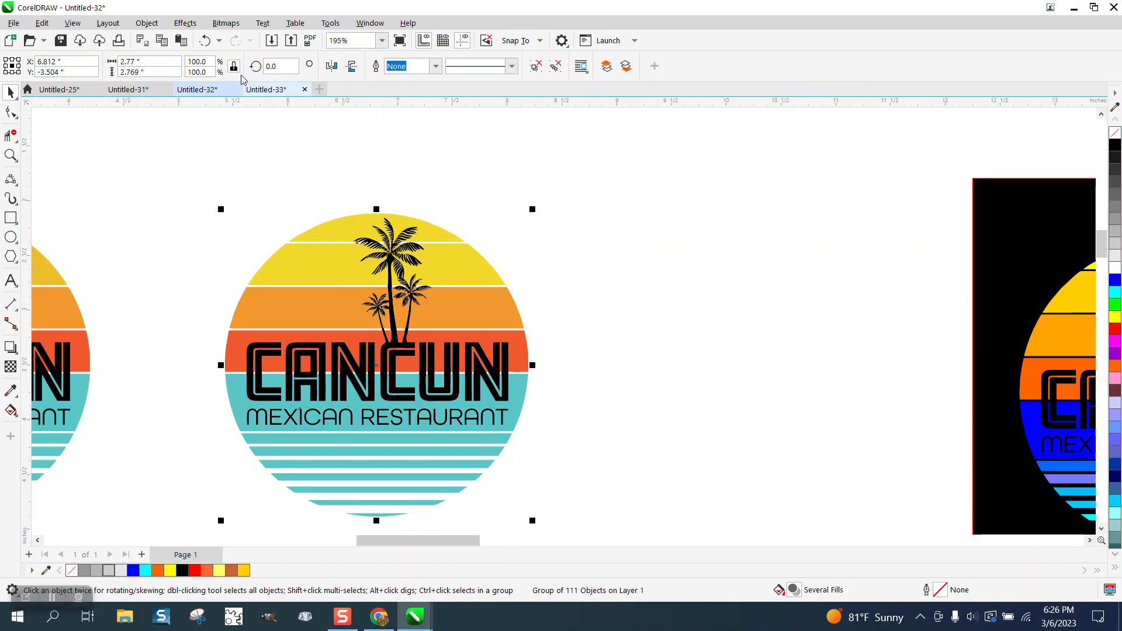
left_click(146, 23)
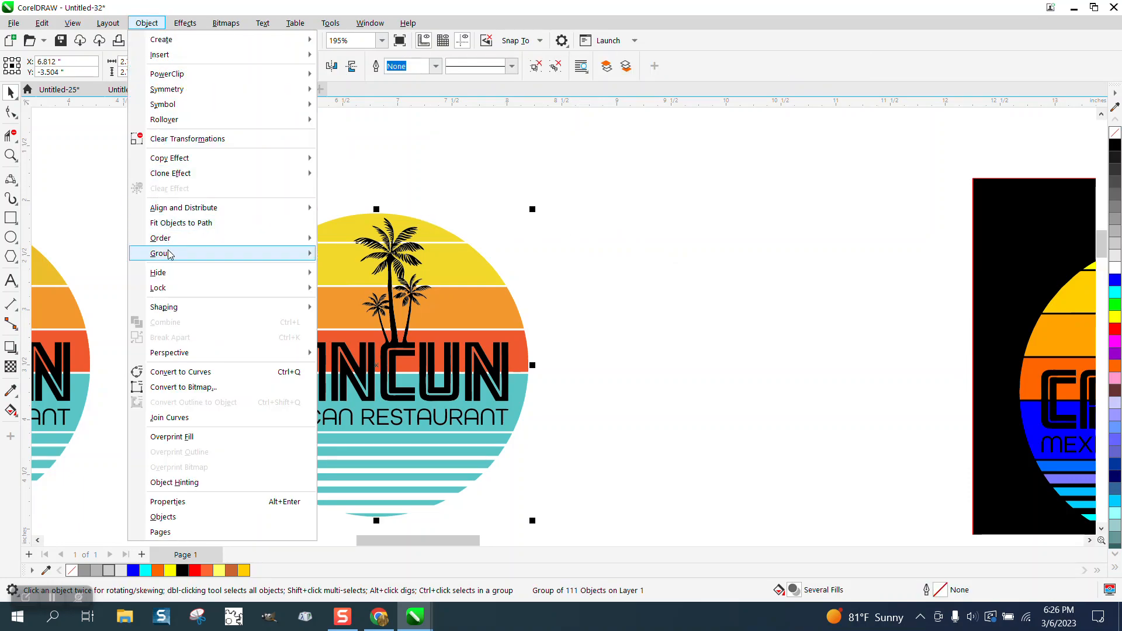
left_click(351, 260)
left_click(433, 189)
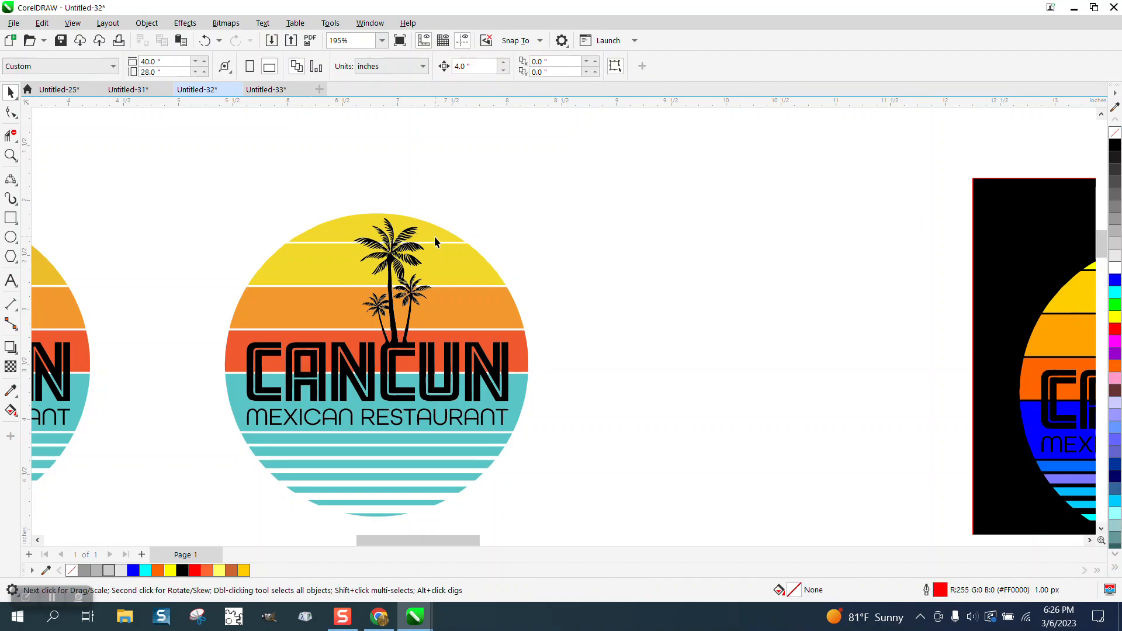
Step: Move the top yellow band and both halves of the second yellow band 4 inches to the right
left_click(436, 234)
key("Right")
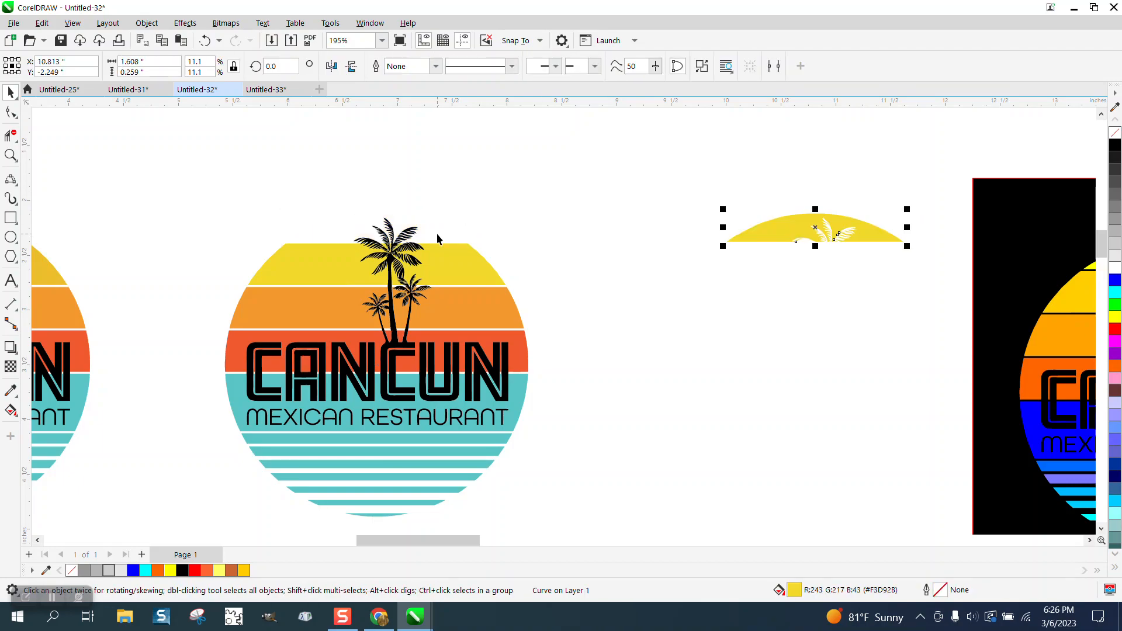
left_click(442, 257)
key("Right")
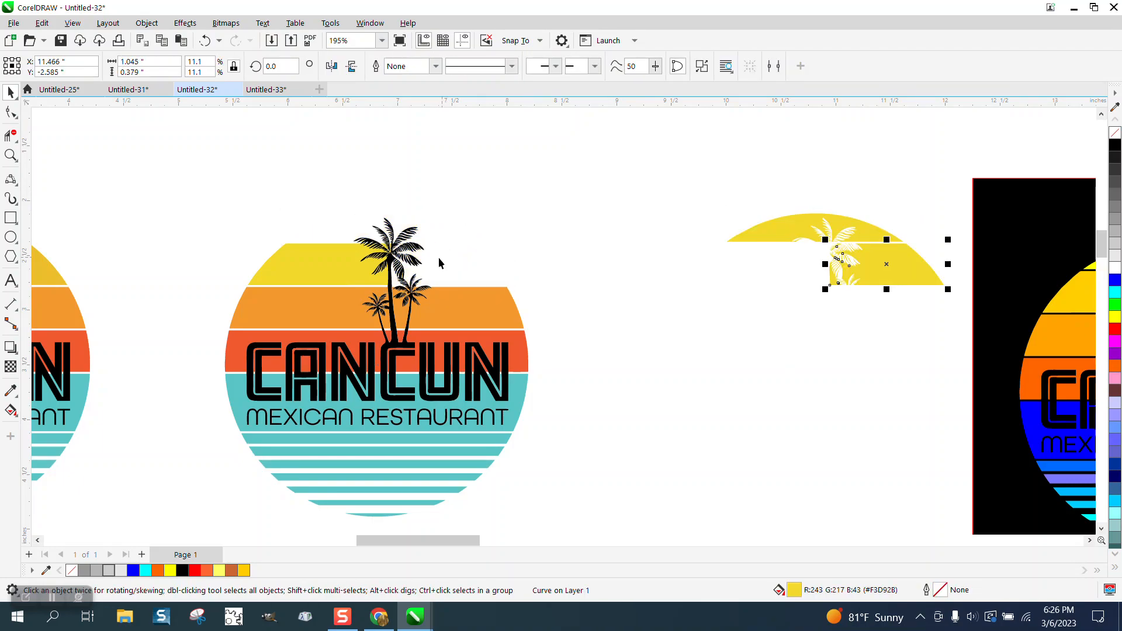
left_click(340, 259)
key("Right")
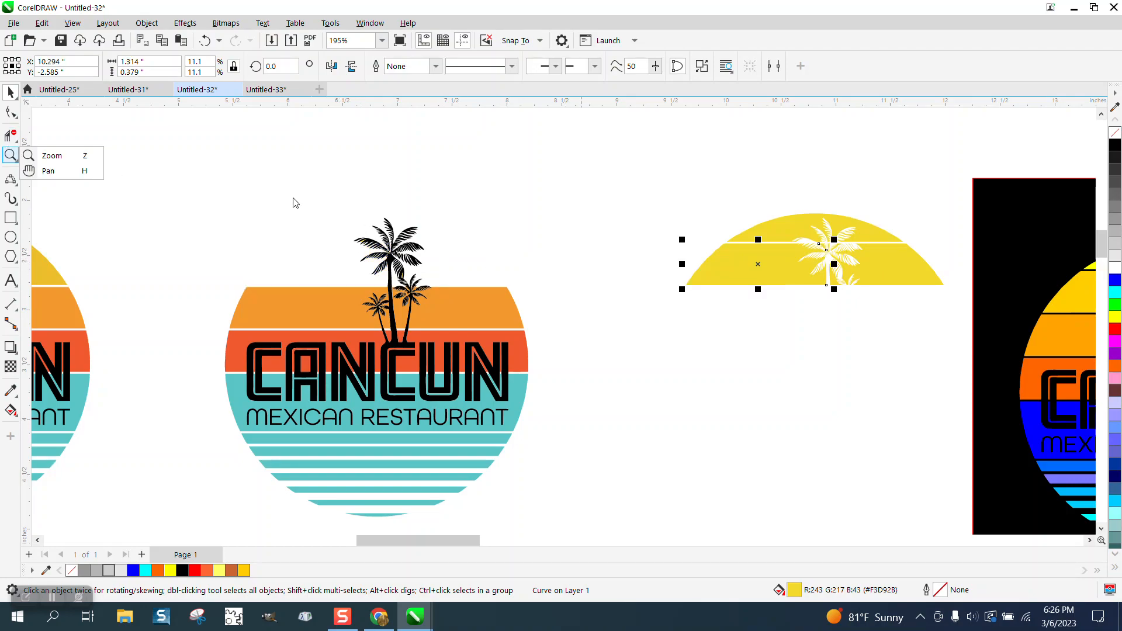
Step: Examine the palm fronds of the traced logo and the separated yellow pieces up close
left_click(53, 156)
left_click_drag(467, 272, 468, 271)
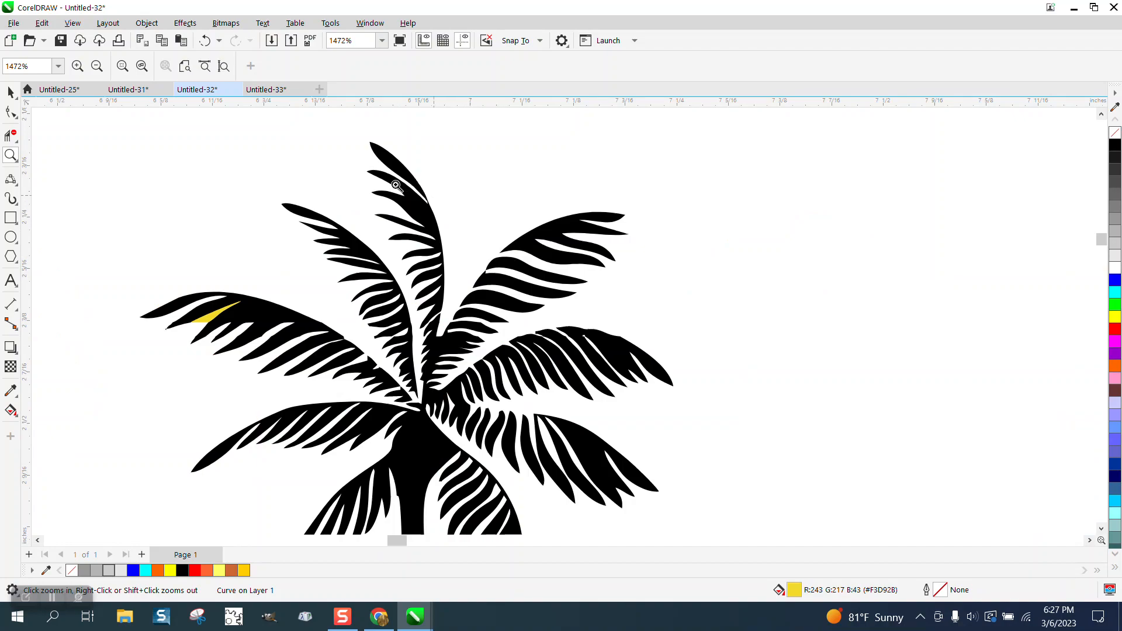
scroll(396, 184, "down", 5)
scroll(678, 210, "down", 4)
left_click(10, 91)
key("F4")
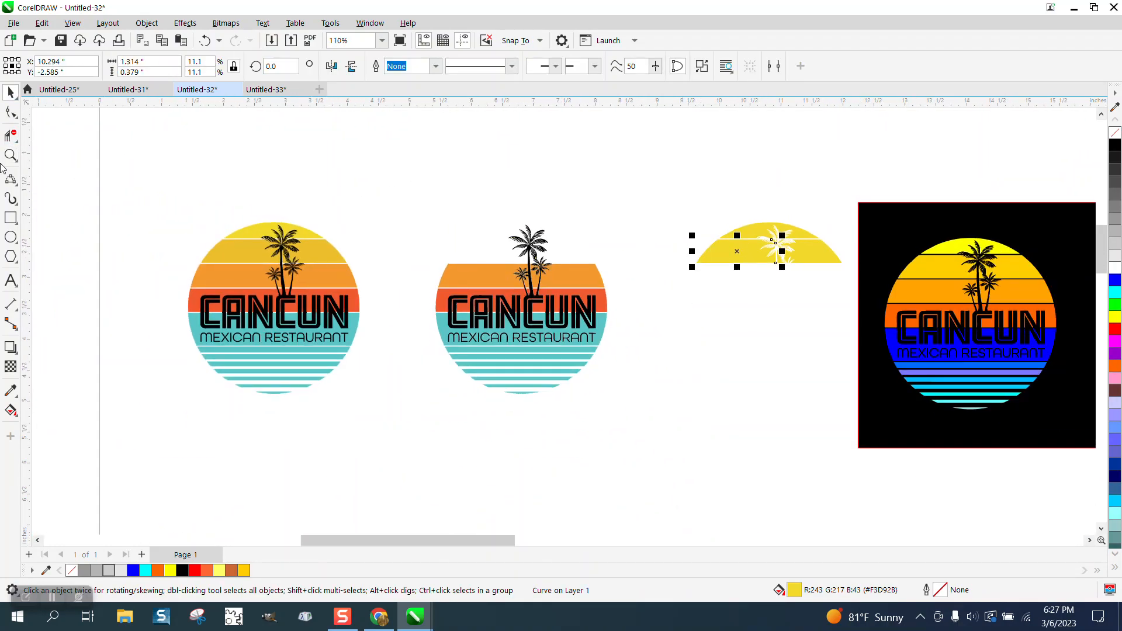
left_click(11, 155)
left_click_drag(701, 207, 870, 319)
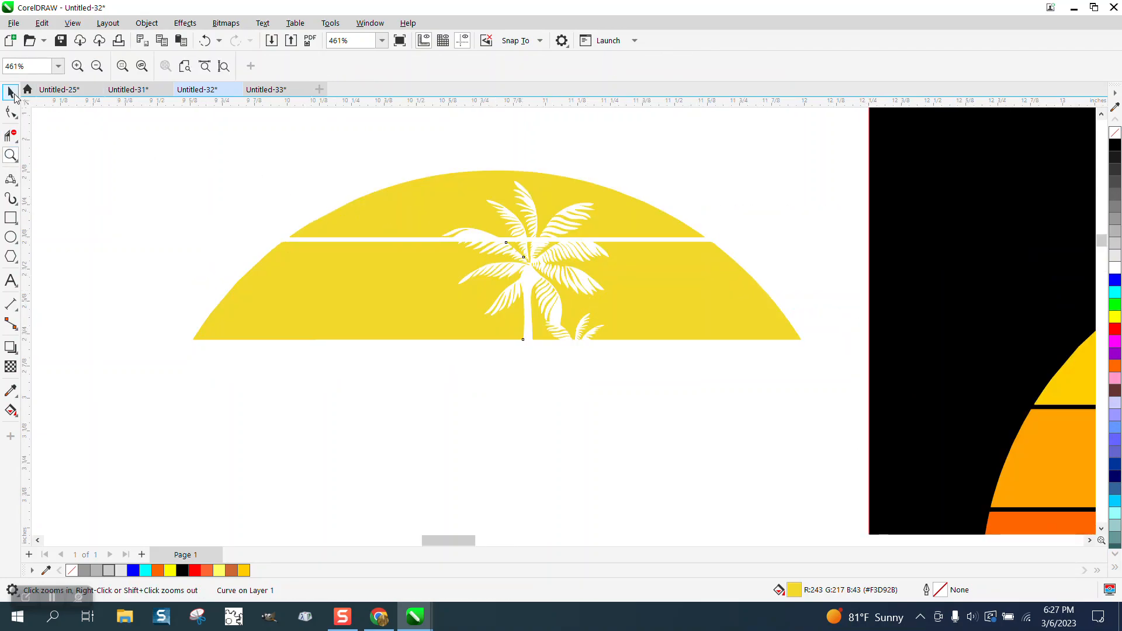
Step: Undo the moves of both halves of the second yellow band
left_click(205, 41)
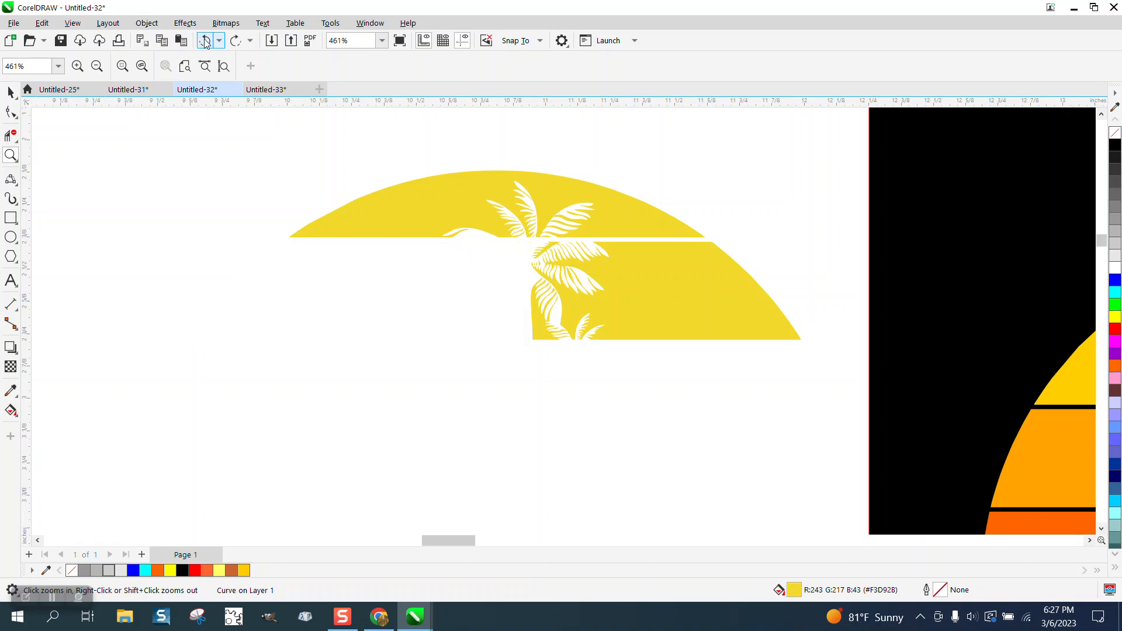
left_click(206, 42)
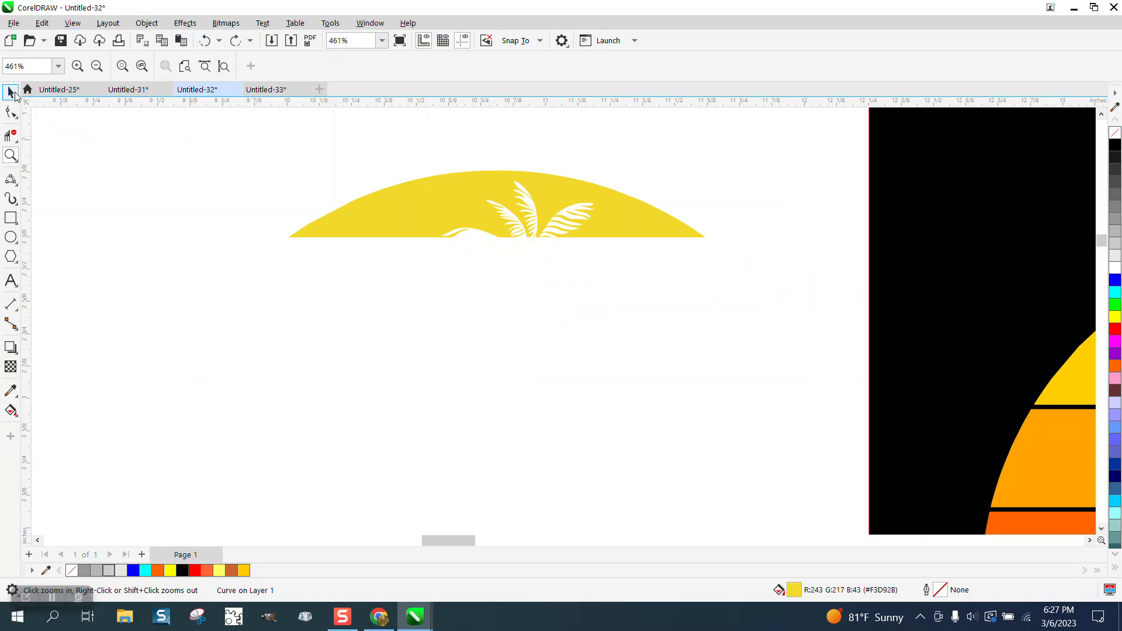
left_click(11, 92)
left_click_drag(717, 307, 718, 307)
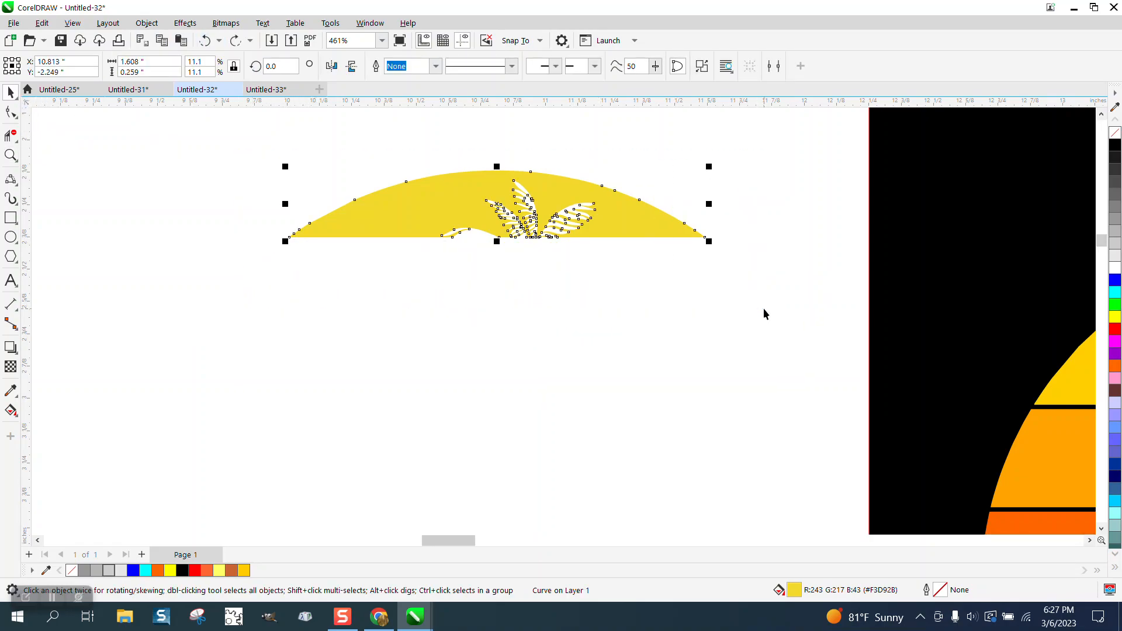
Step: Move both halves of the second yellow band 4 inches right beneath the top band and group them
scroll(585, 205, "down", 5)
left_click(300, 241)
left_click_drag(299, 241, 638, 242)
left_click_drag(129, 220, 566, 245)
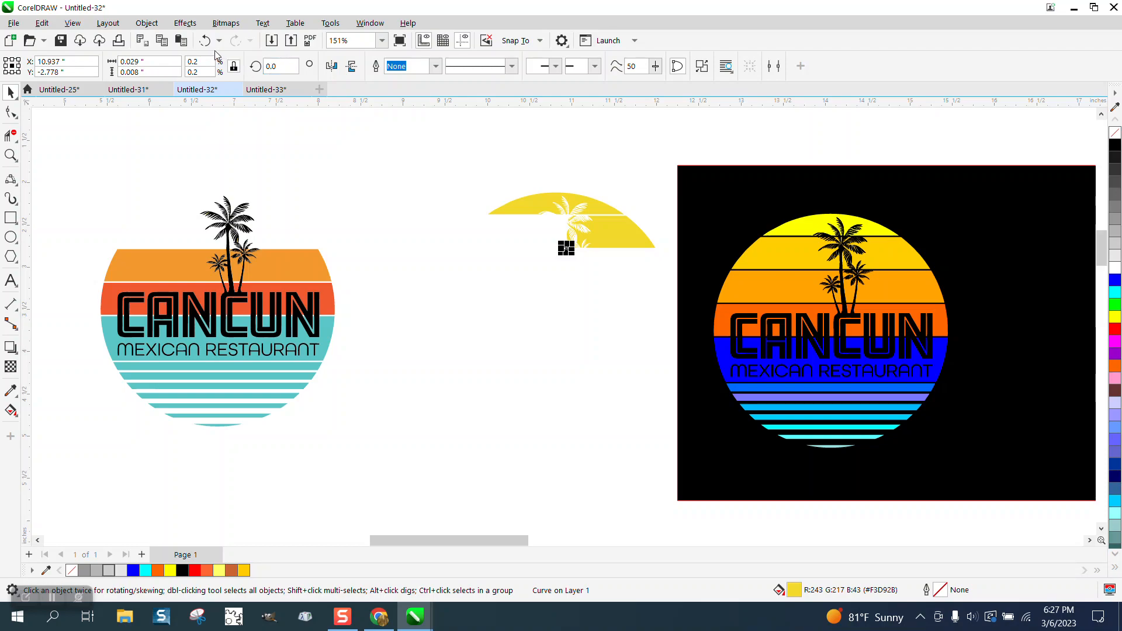
left_click_drag(441, 206, 665, 268)
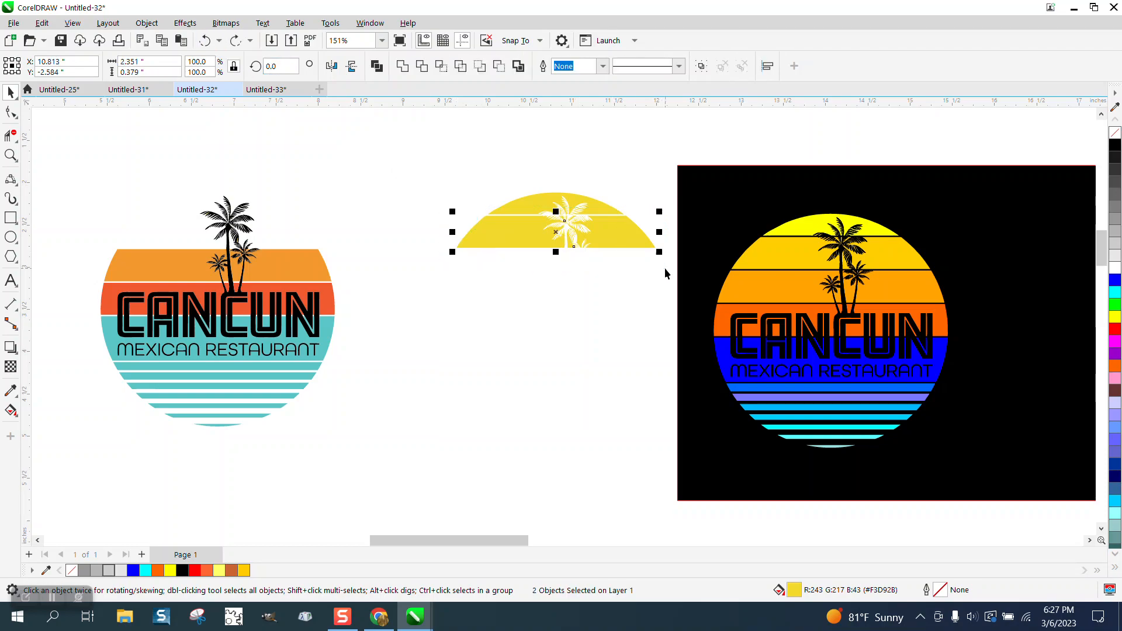
key("ctrl+g")
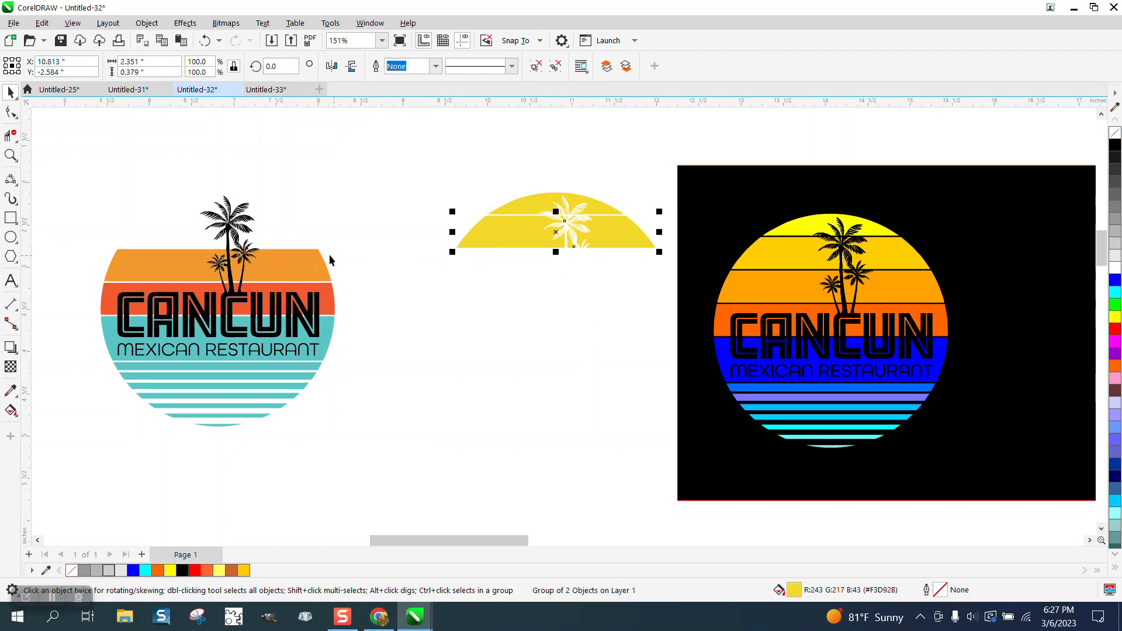
Step: Move the orange band's right part, left part and the piece beside the main palm trunk 4 inches right
left_click(304, 266)
key("ctrl+v")
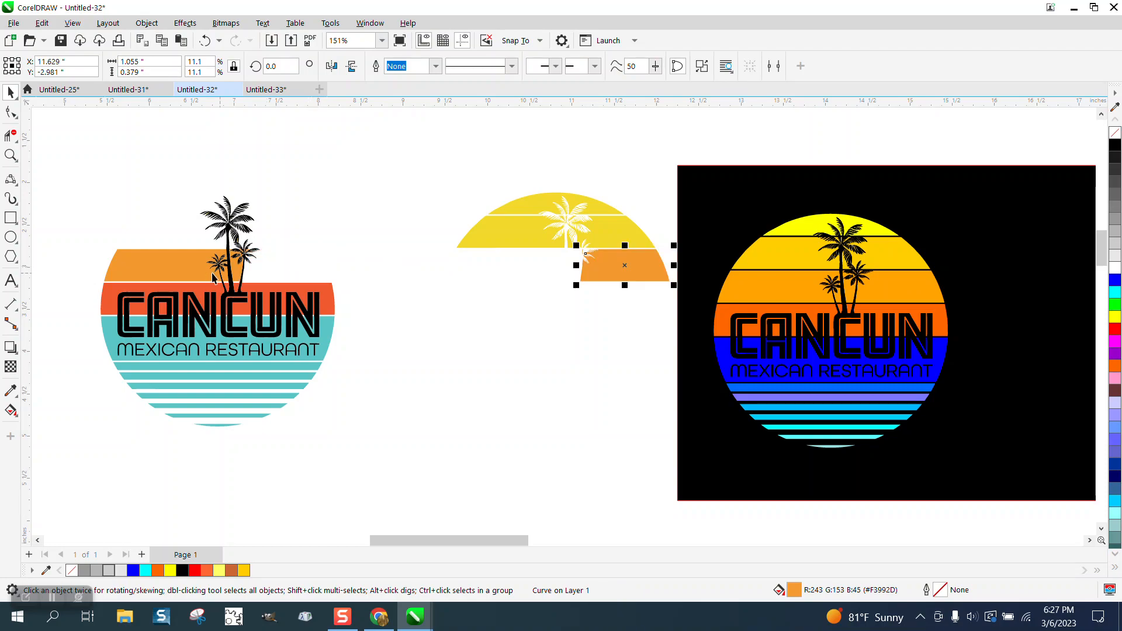
left_click(184, 267)
key("ctrl+r")
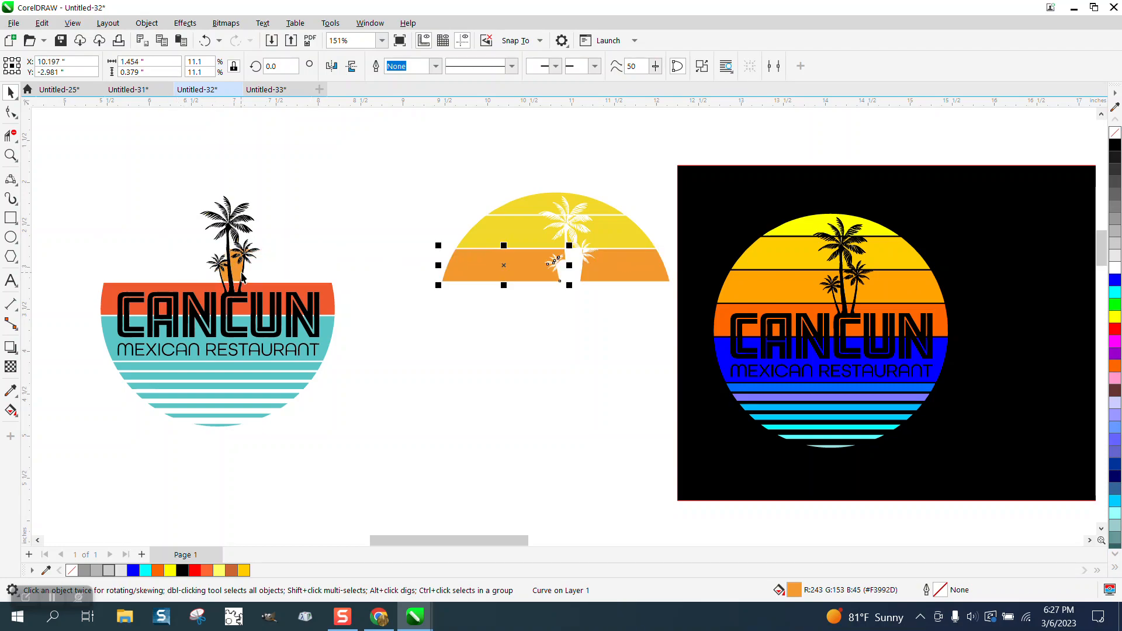
left_click(236, 268)
key("ctrl+r")
Step: Move the orange piece between the small left palm and the main trunk 4 inches right
left_click(223, 272)
key("ctrl+r")
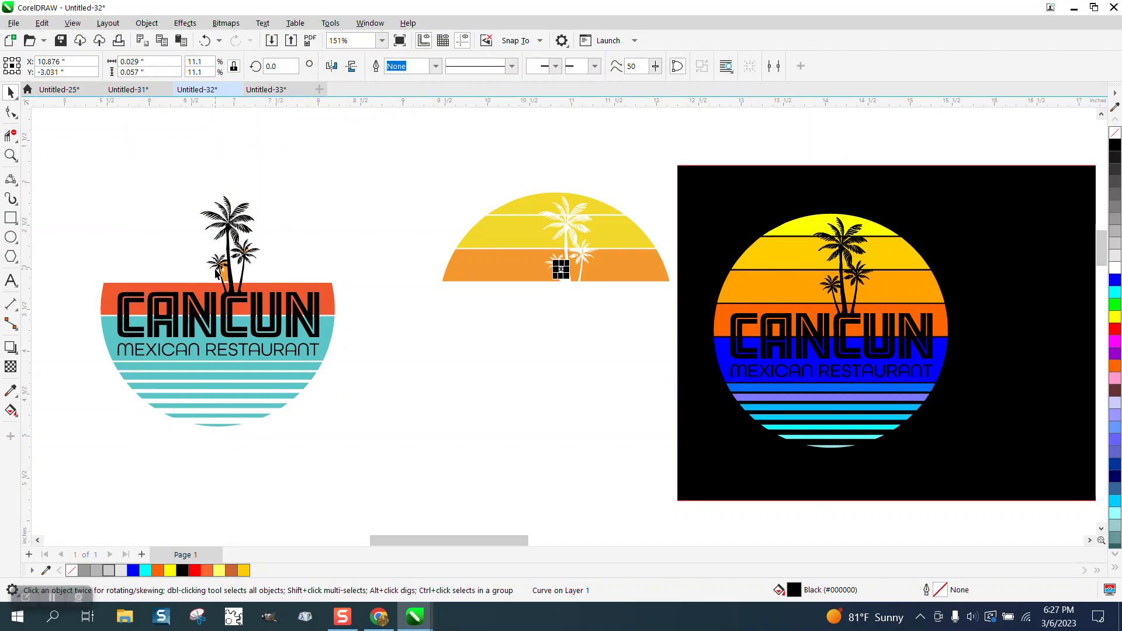
left_click(205, 40)
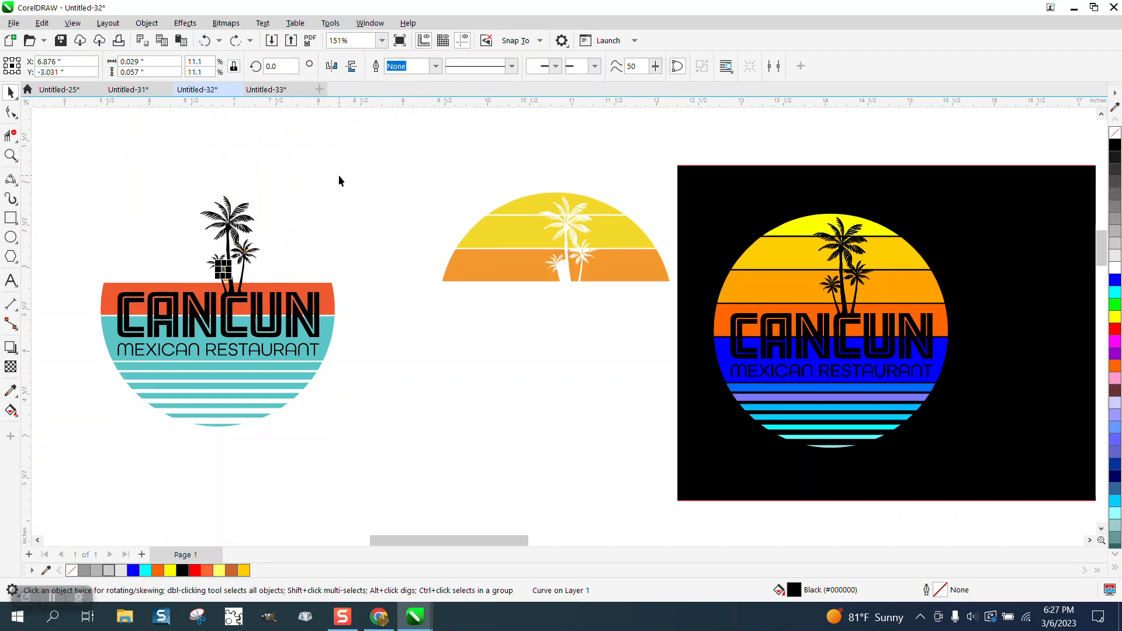
left_click(338, 174)
left_click(227, 277)
key("ctrl+r")
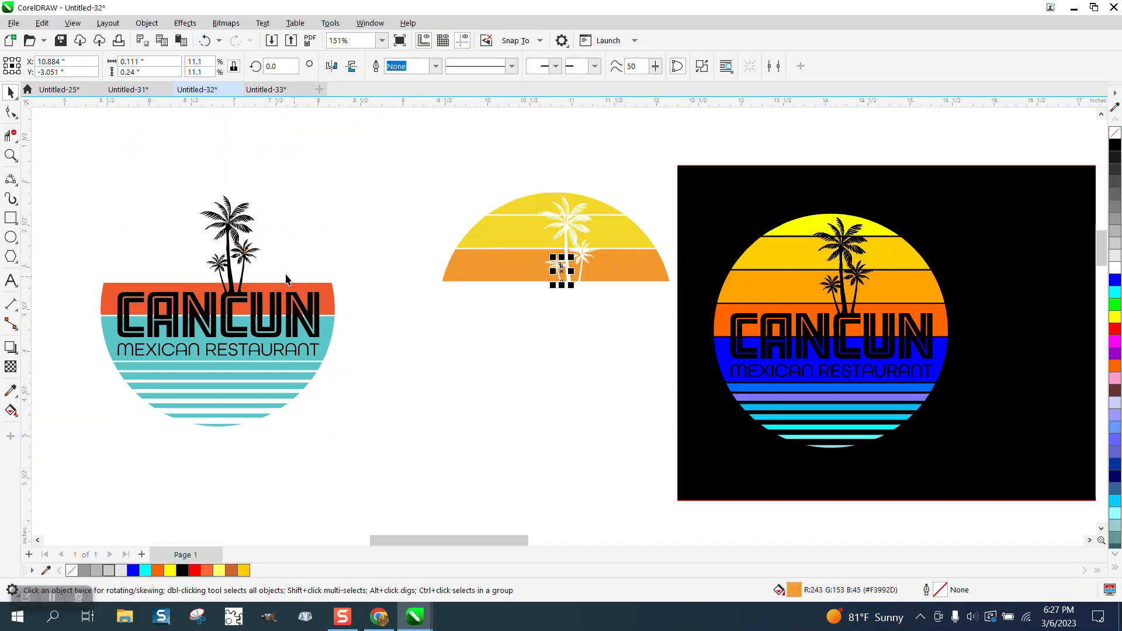
left_click(10, 155)
left_click_drag(201, 240, 316, 283)
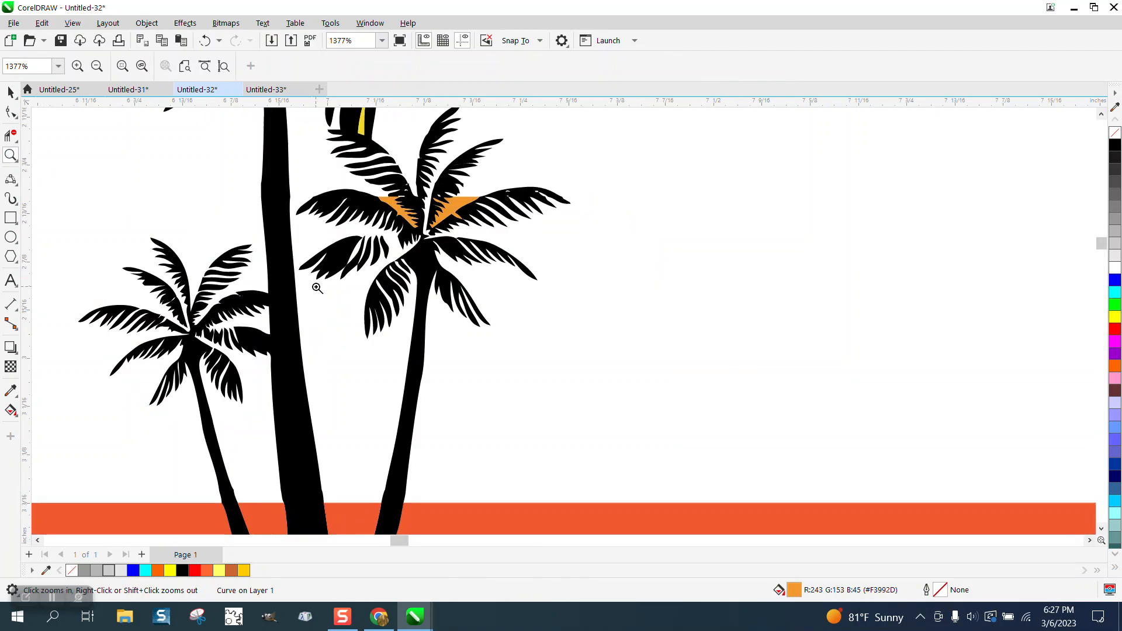
left_click(14, 95)
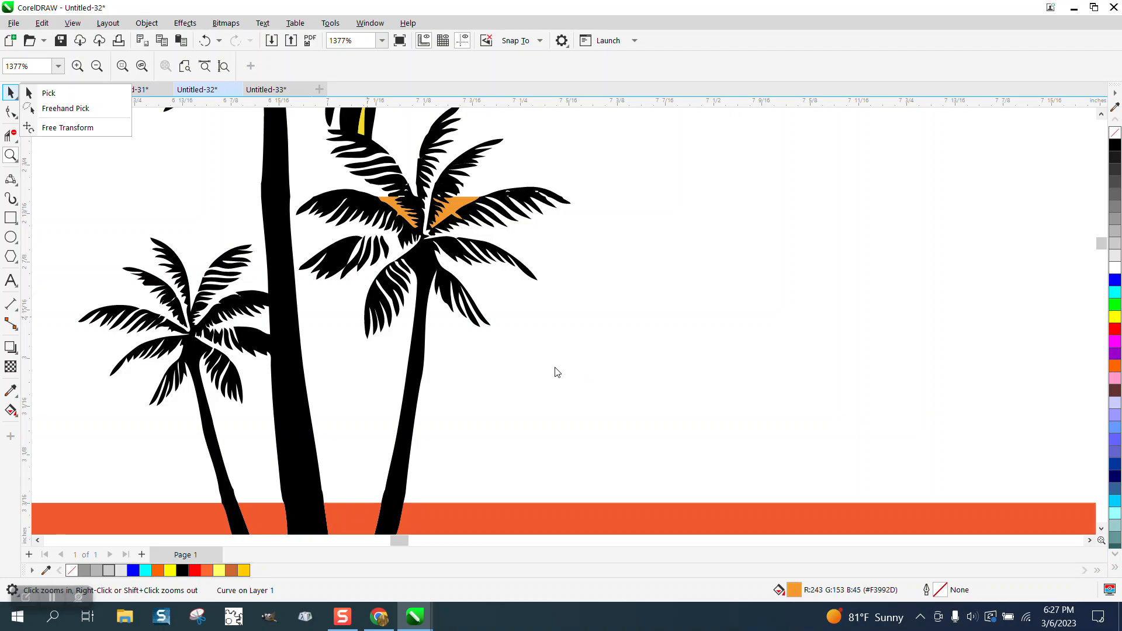
scroll(532, 368, "down", 3)
scroll(531, 367, "down", 6)
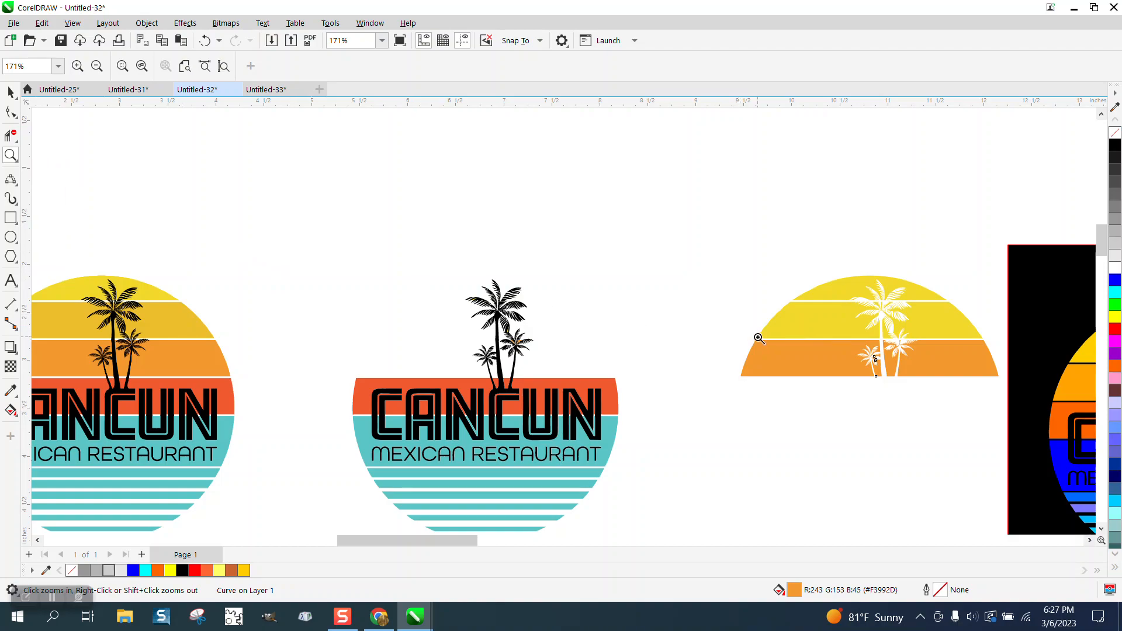
Step: Move the two separated yellow bands 4 inches up, clear of the orange band
left_click(10, 91)
left_click_drag(736, 259, 1005, 357)
key("Up")
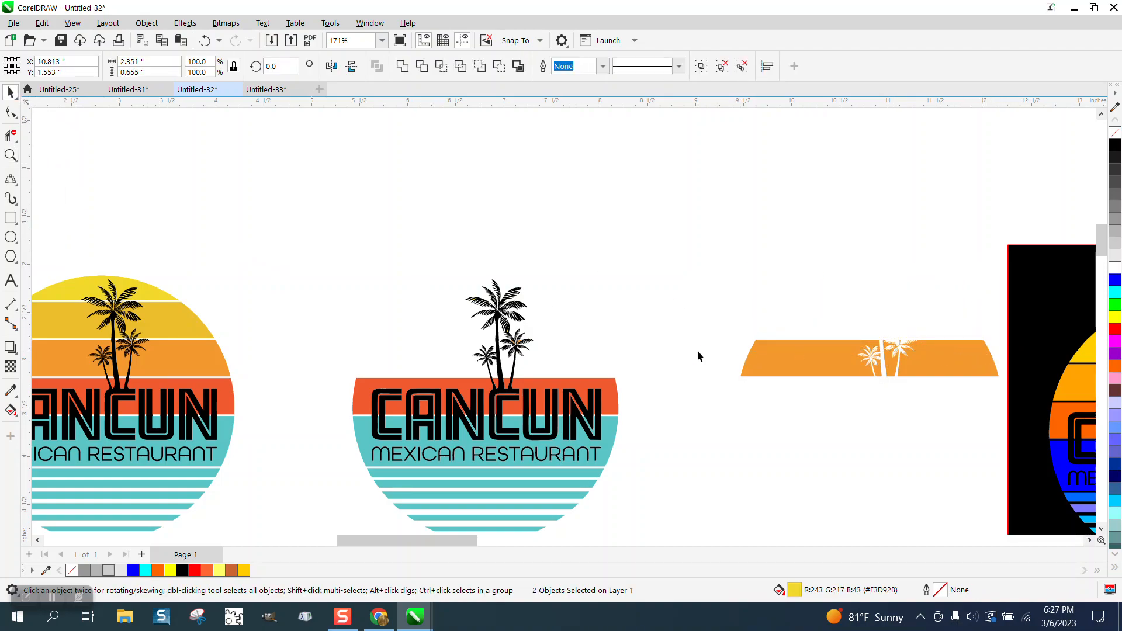
Step: Move the leftover yellow sliver and the two leftover orange pieces in the black palms' fronds 4 inches right
left_click(10, 156)
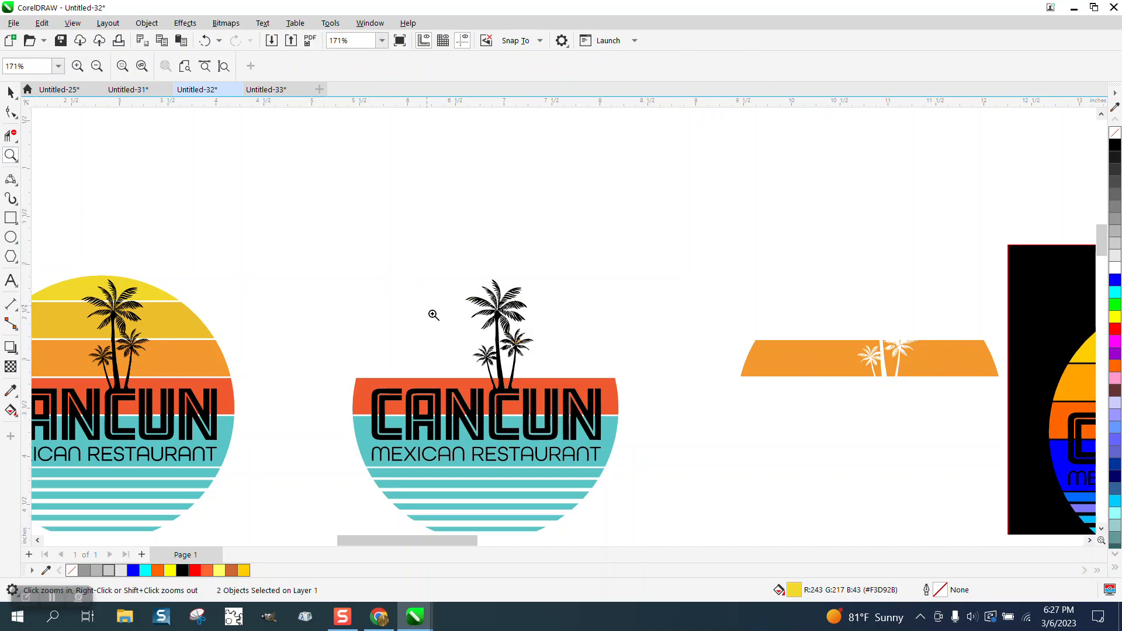
left_click_drag(431, 313, 597, 386)
left_click(12, 97)
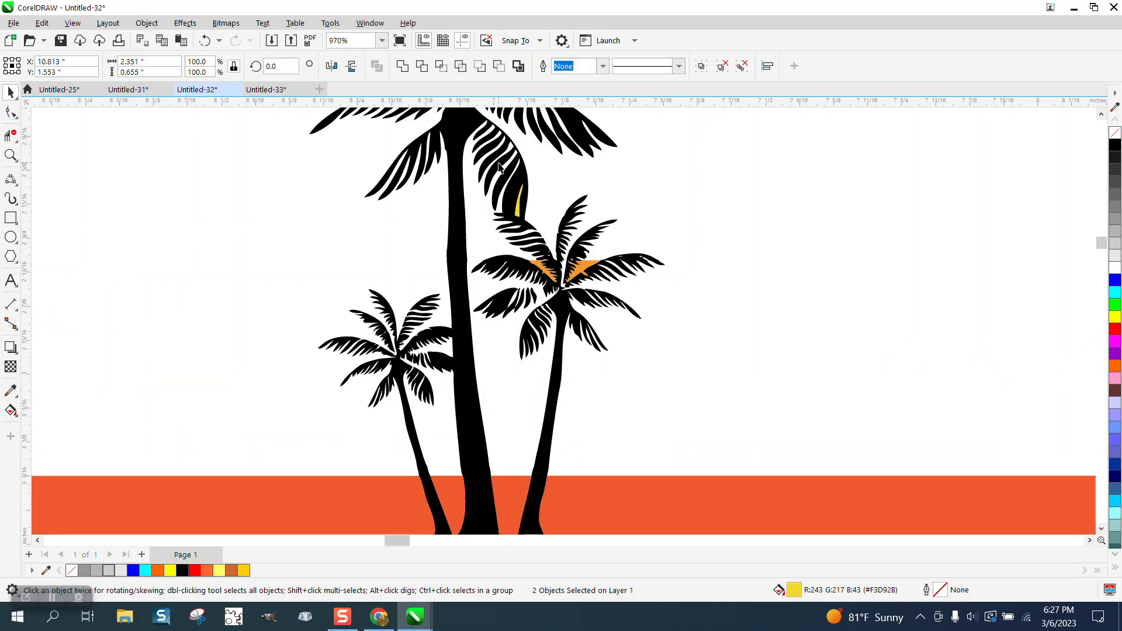
left_click(541, 206)
left_click(519, 212)
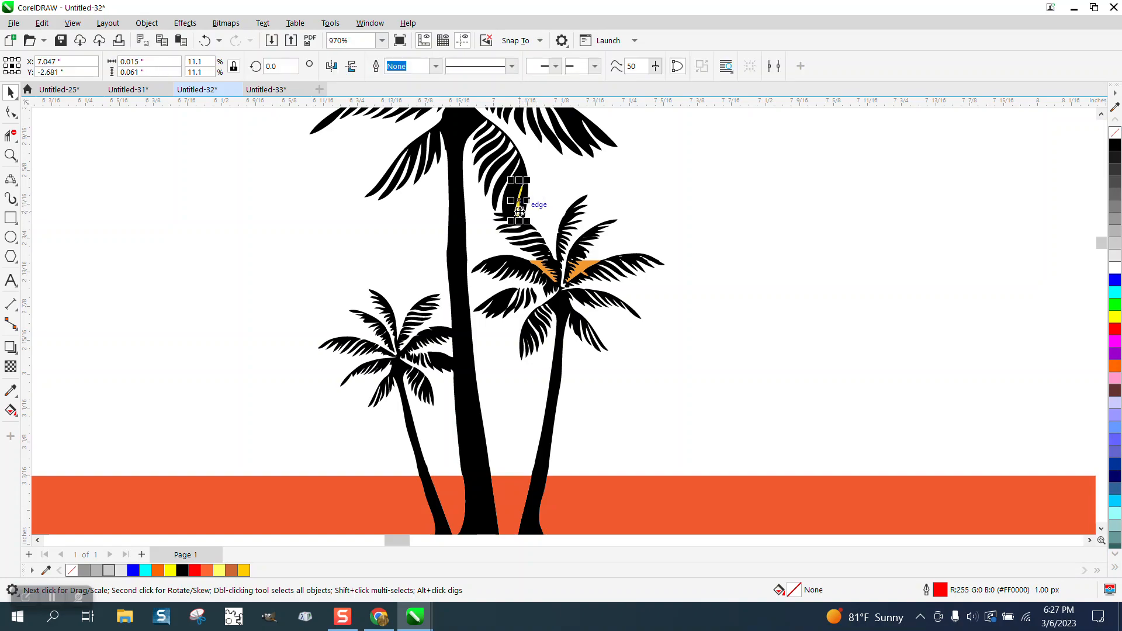
key("Right")
left_click(584, 265)
key("Right")
left_click(545, 267)
key("Right")
Step: Move the two yellow bands 4 inches down, back above the orange band
scroll(405, 266, "down", 1)
scroll(428, 282, "down", 4)
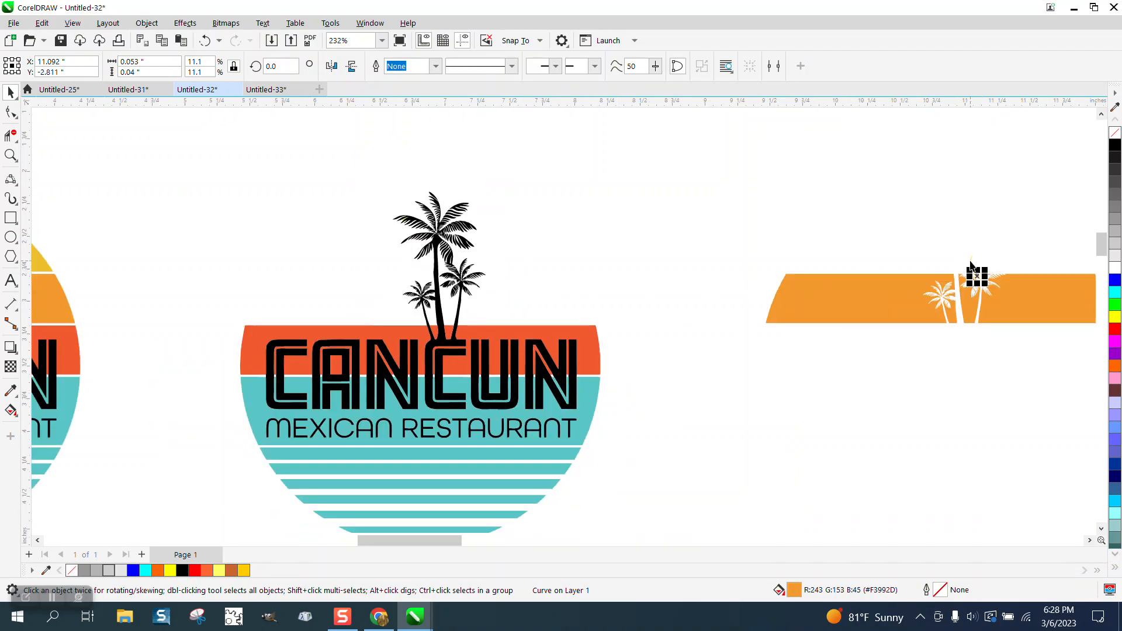
left_click(970, 264)
scroll(734, 313, "down", 4)
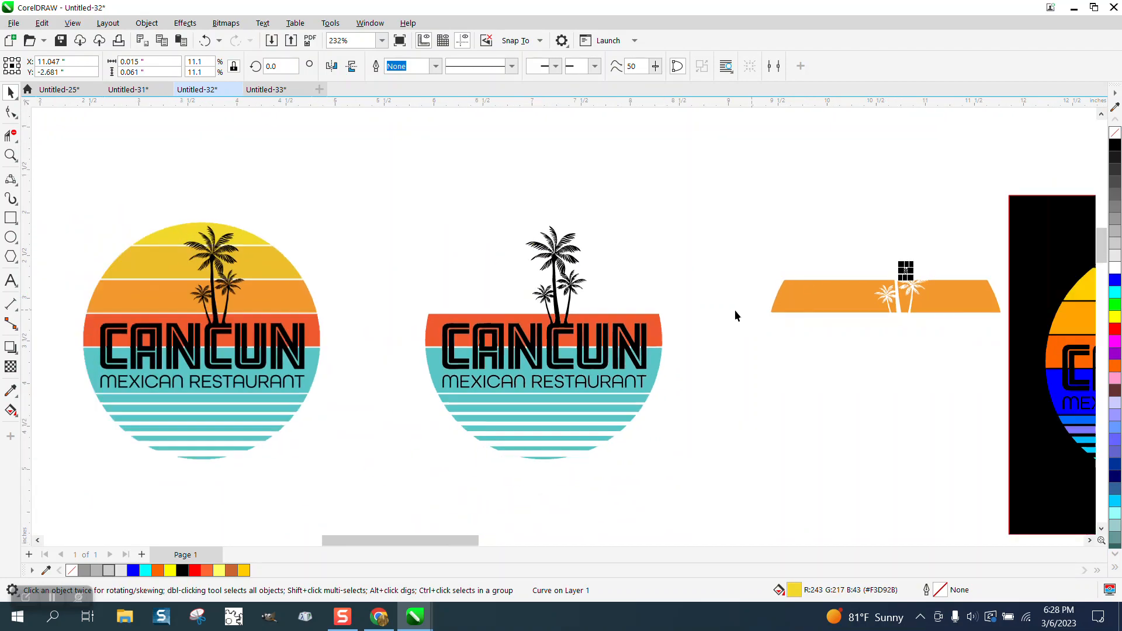
left_click_drag(804, 146, 366, 136)
left_click_drag(704, 130, 864, 193)
key("Down")
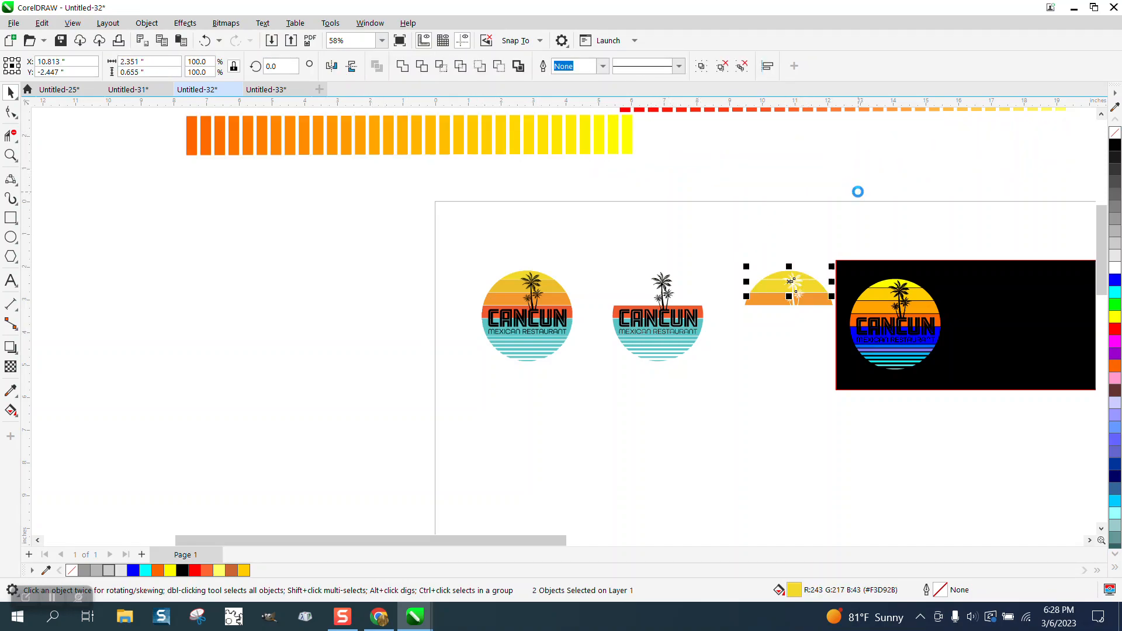
Step: Move the topmost yellow band of the separated colours 4 inches up
left_click(11, 156)
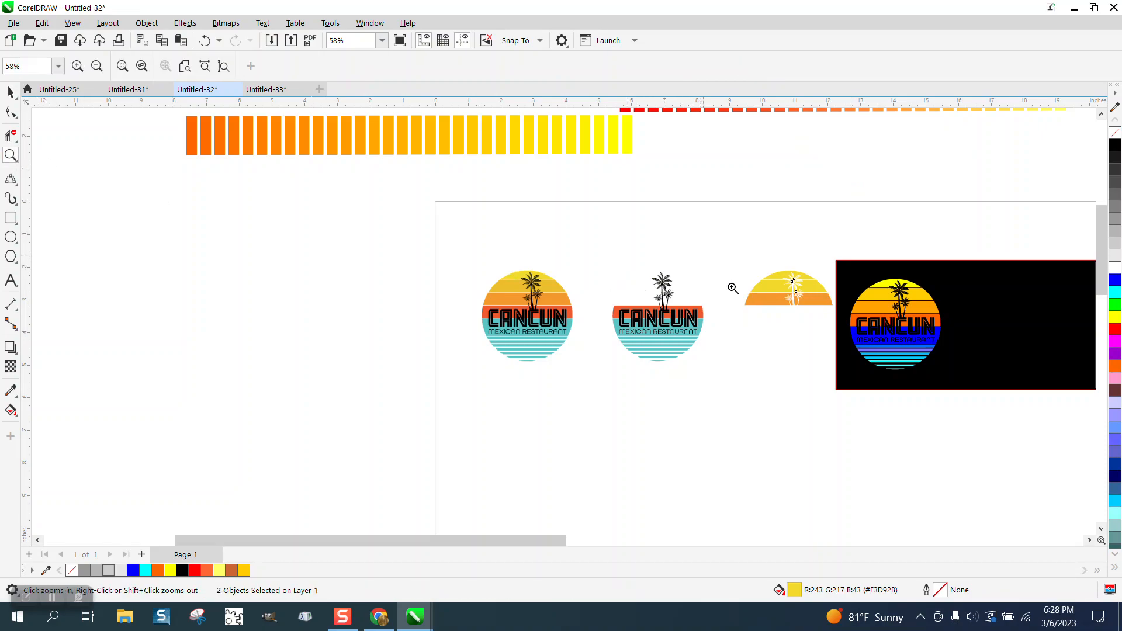
left_click_drag(704, 256, 965, 369)
left_click(11, 94)
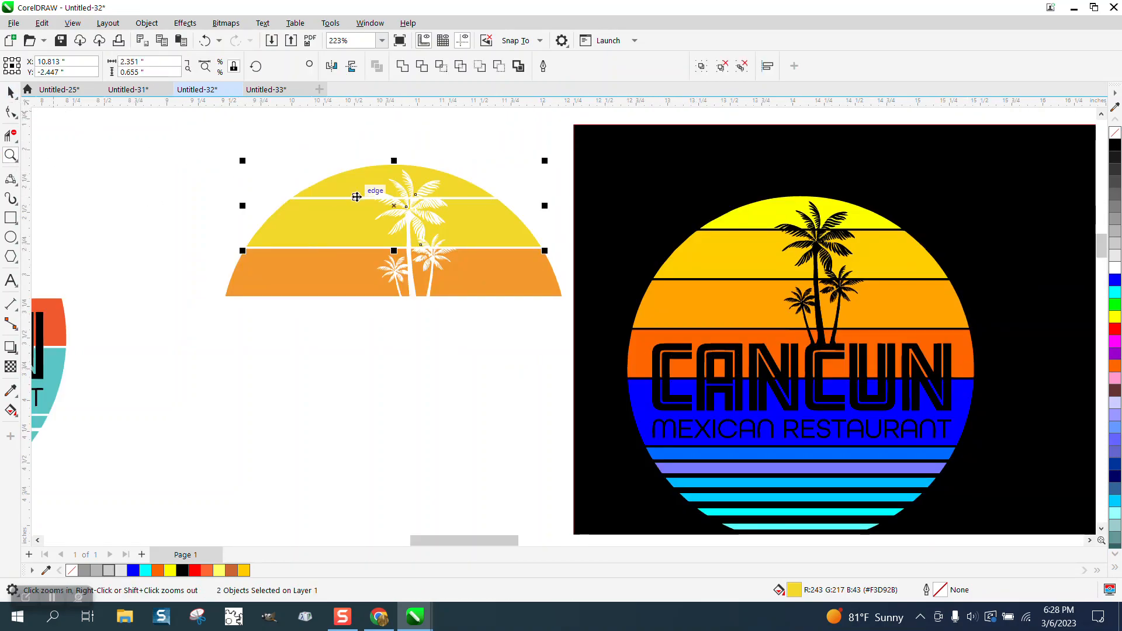
left_click(351, 175)
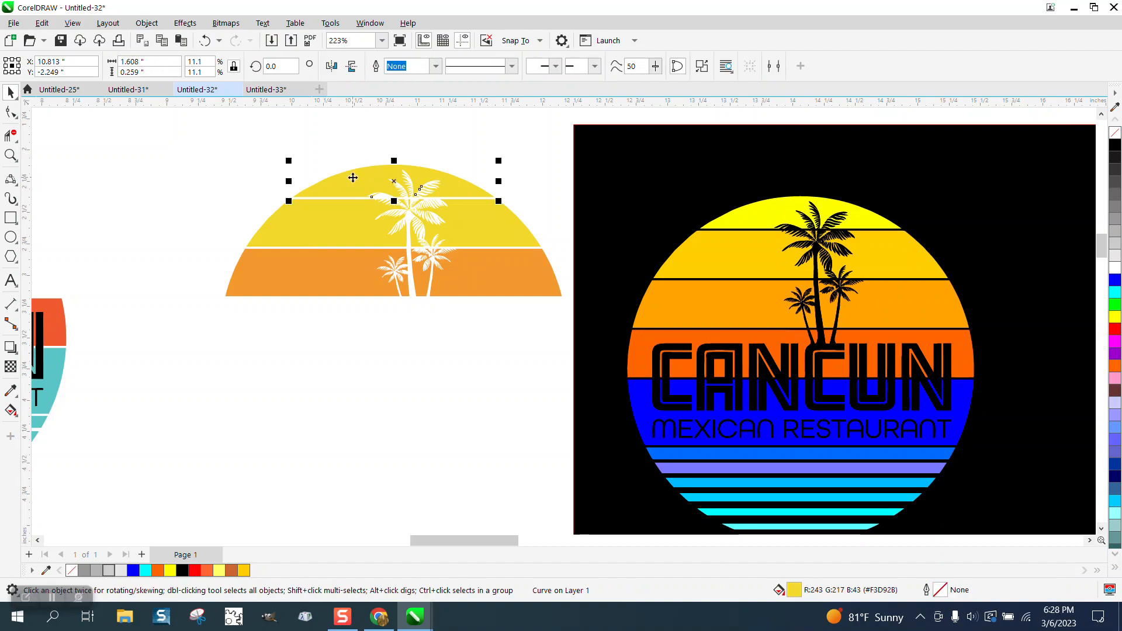
key("Up")
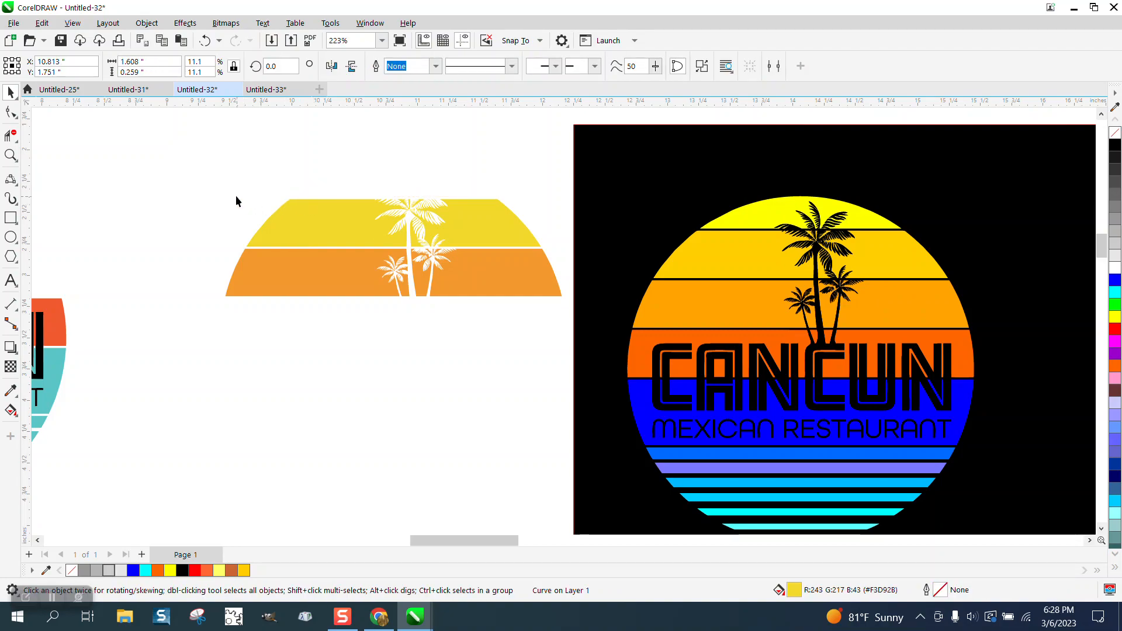
Step: Group the second yellow band with its yellow sliver and the two small orange frond pieces
left_click_drag(518, 257, 547, 259)
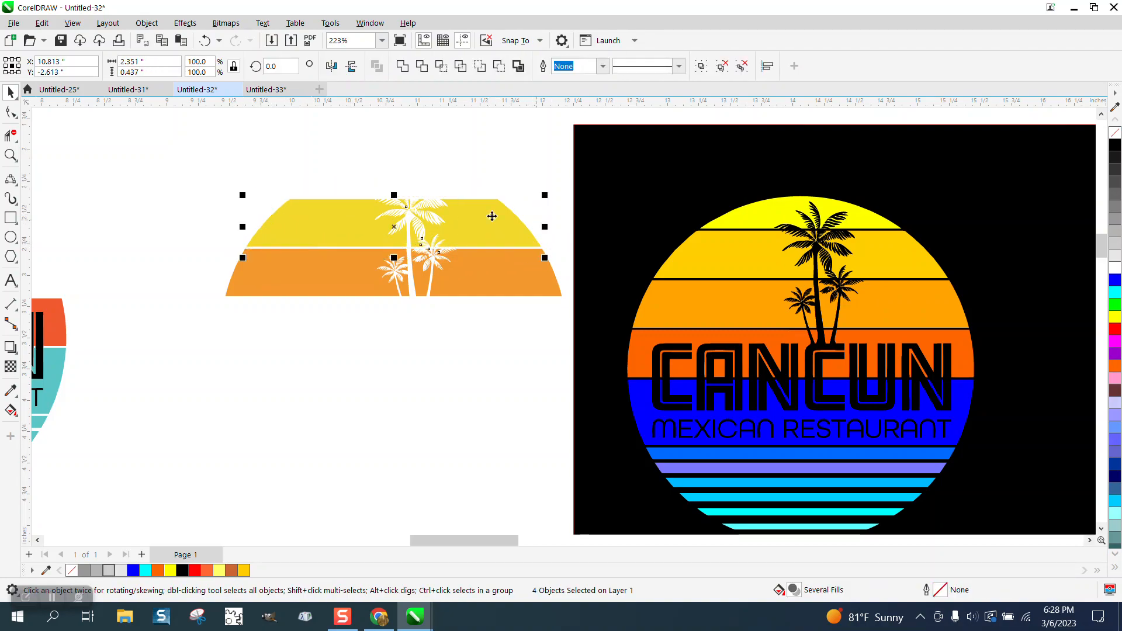
left_click(147, 23)
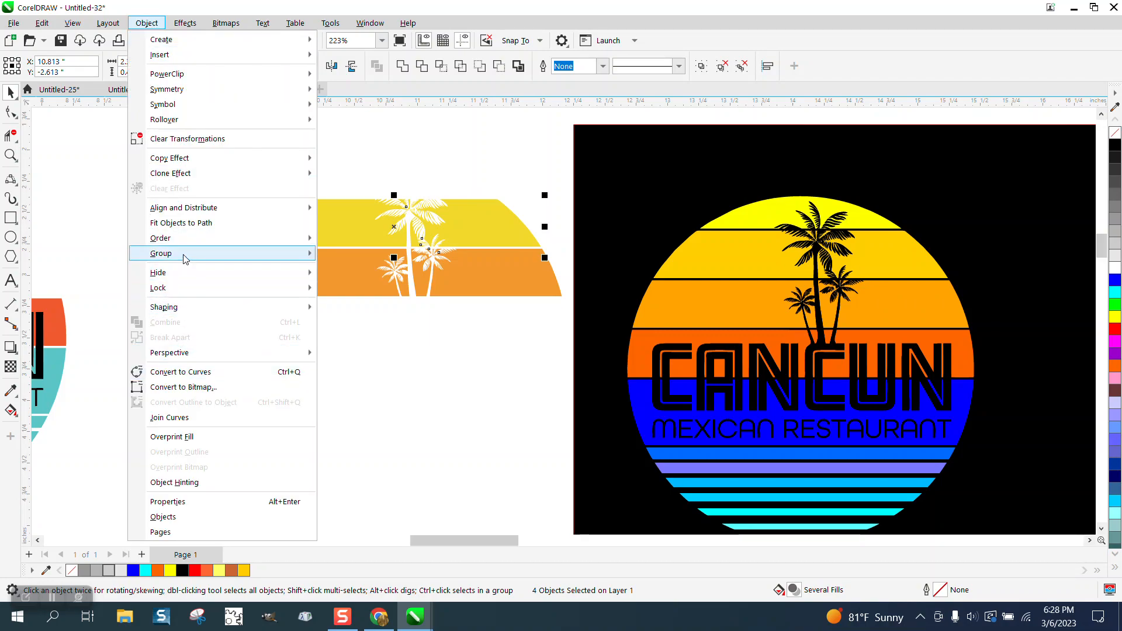
mouse_move(185, 256)
left_click(338, 261)
Step: Combine the four pieces of the separated orange band into one curve
left_click_drag(208, 239, 552, 321)
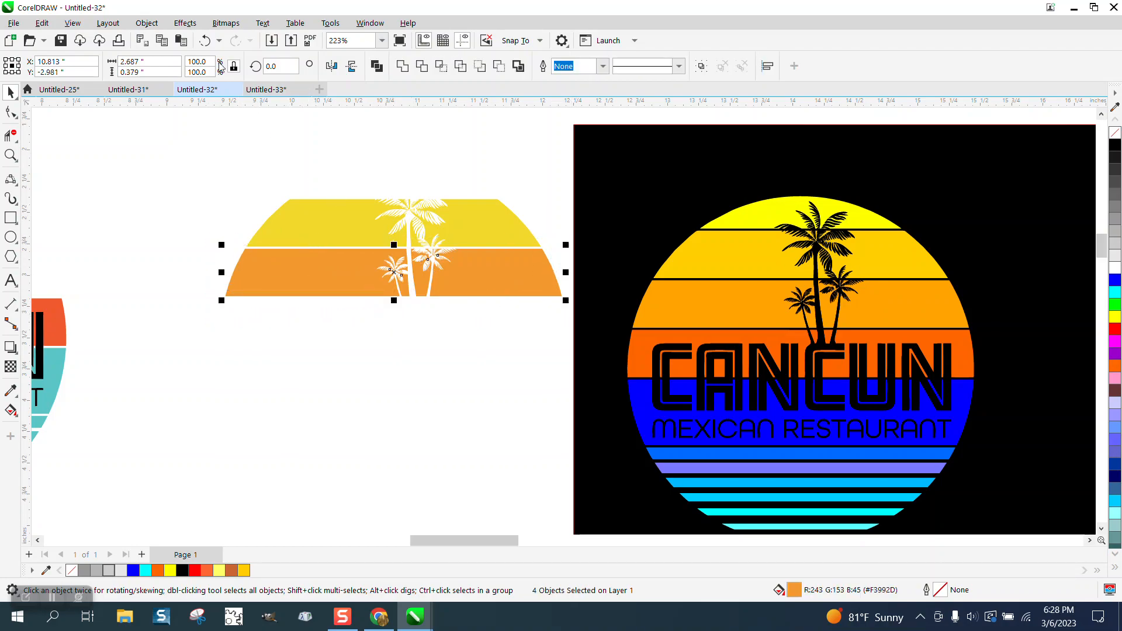
left_click(146, 24)
left_click(166, 322)
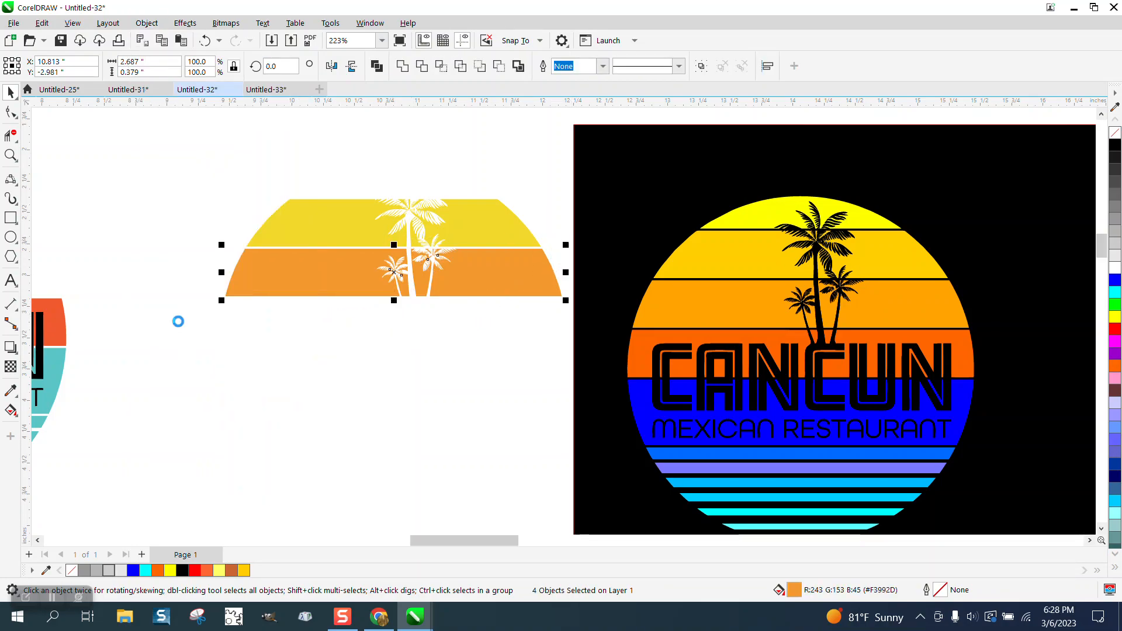
Step: Move the second yellow band and the orange band together 4 inches up
scroll(433, 304, "down", 2)
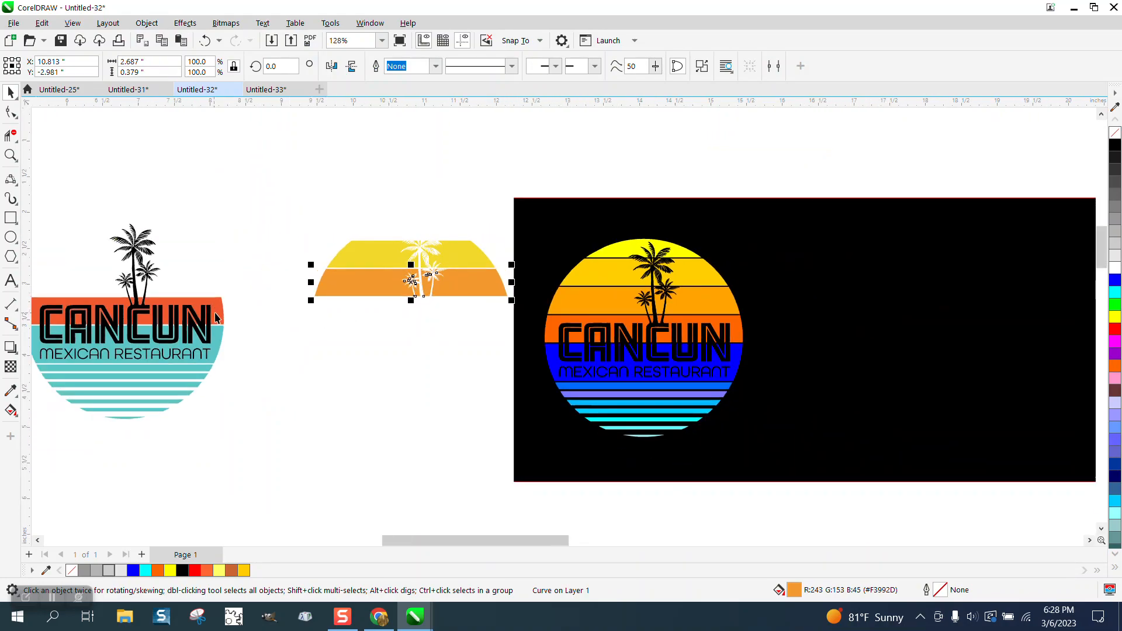
scroll(339, 294, "down", 2)
left_click_drag(315, 242, 466, 319)
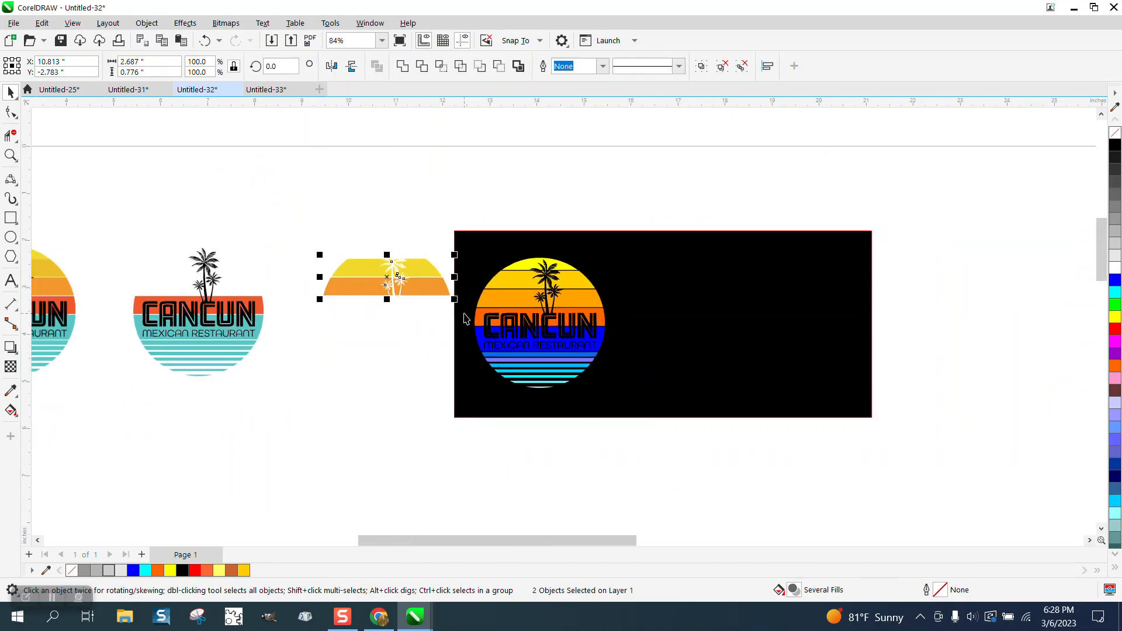
key("Up")
Step: Move the right part of the red-orange band 4 inches right, away from the black lettering
left_click(260, 299)
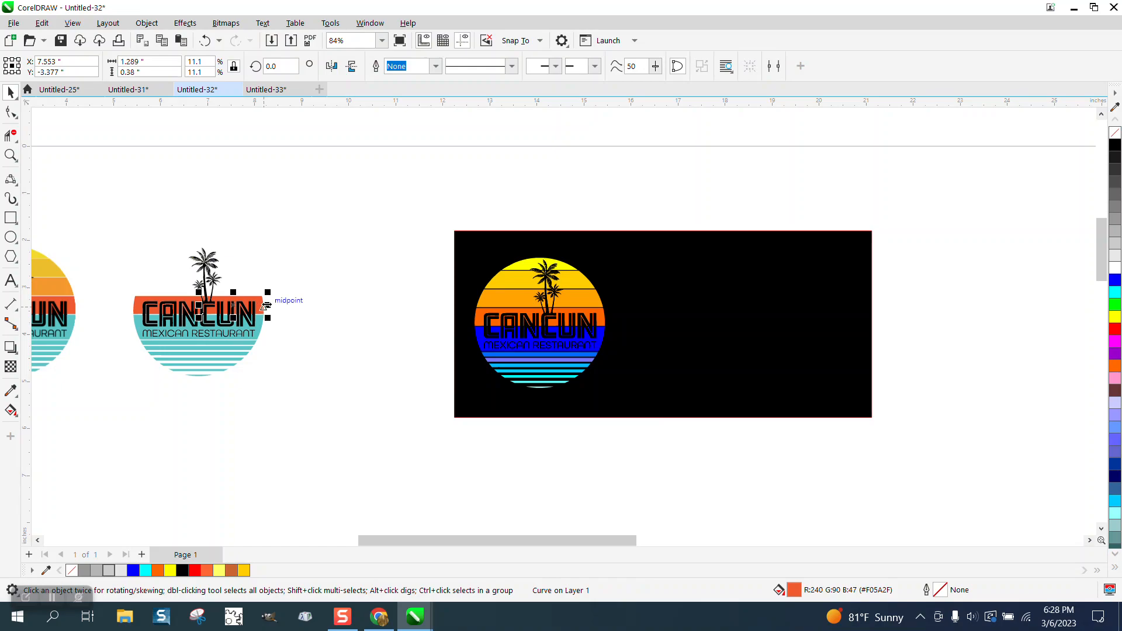
key("Down")
key("Up")
key("Right")
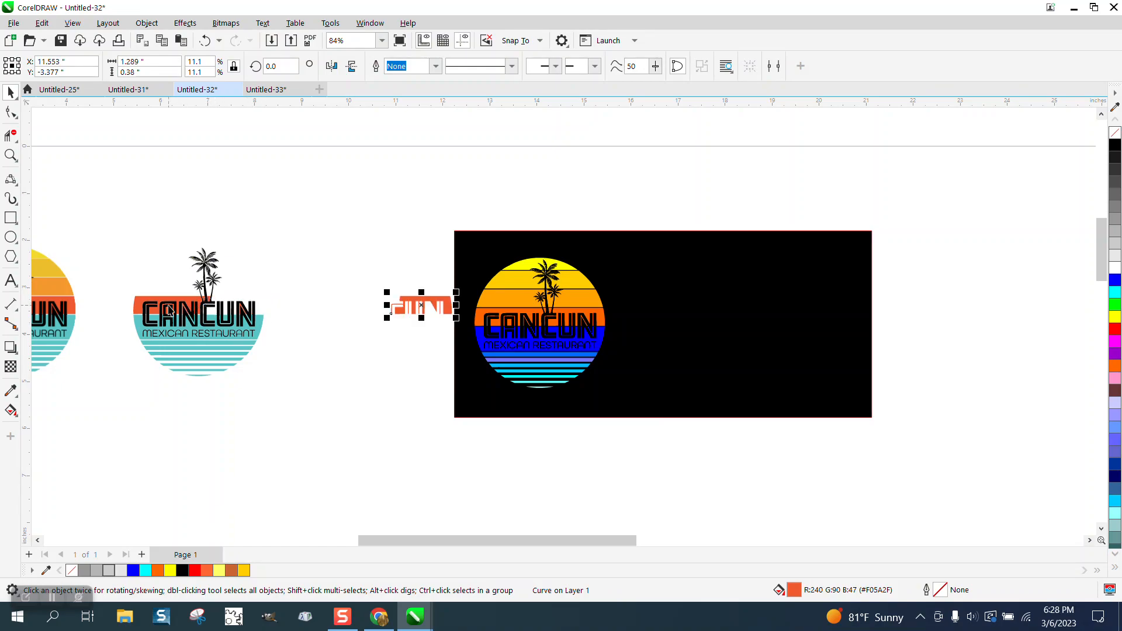
left_click(194, 305)
key("Right")
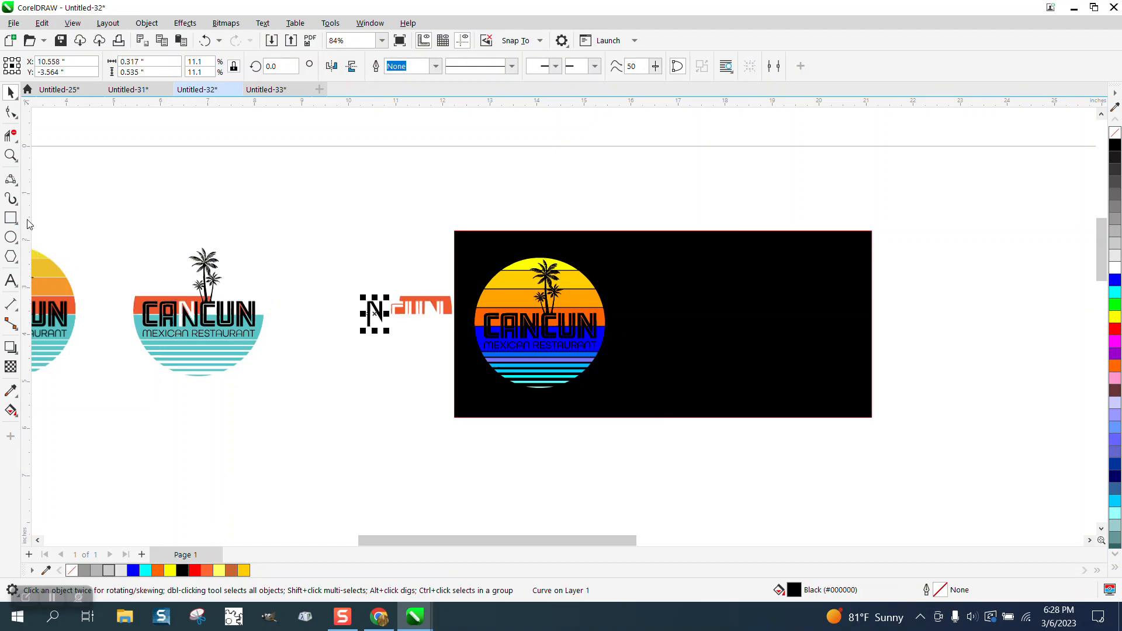
key("Left")
Step: Move the left part of the red-orange band 4 inches right
key("z")
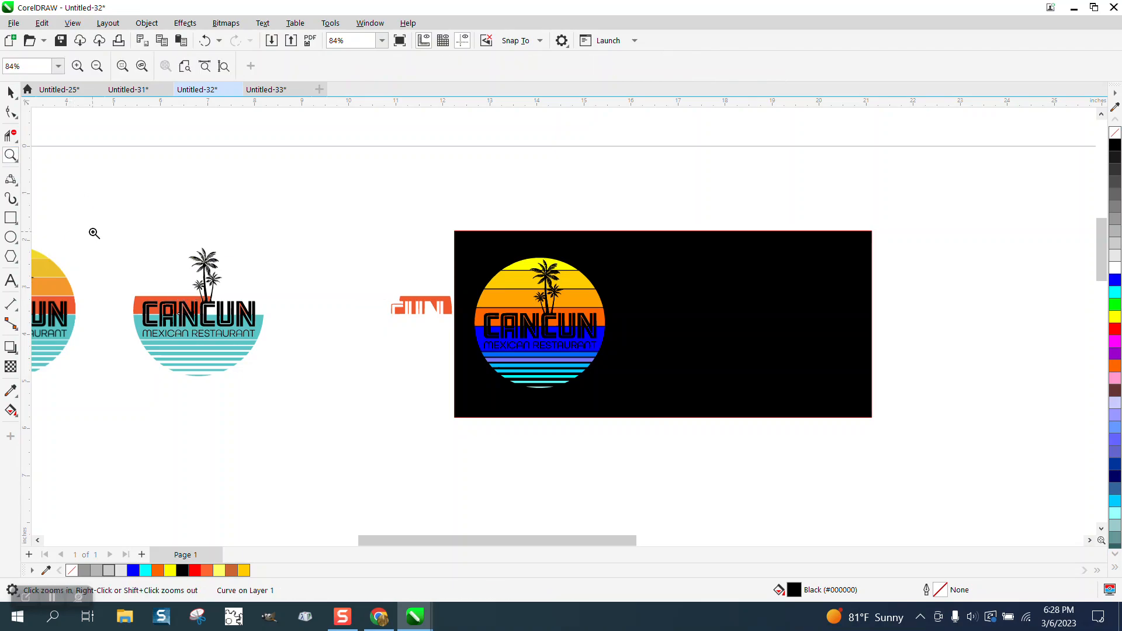
left_click_drag(456, 369, 456, 368)
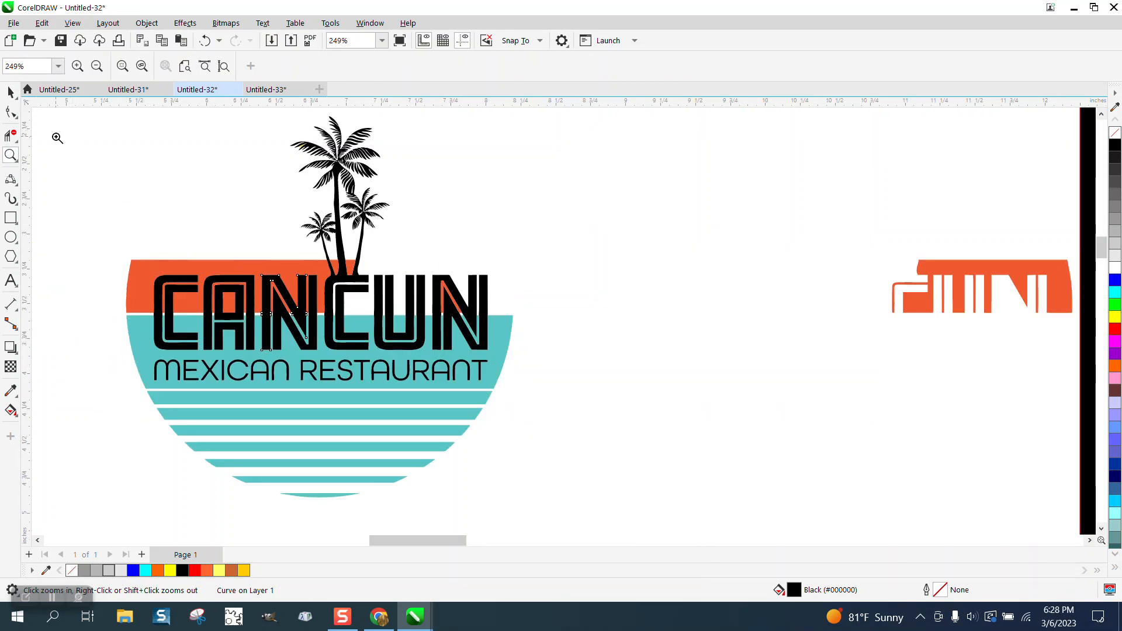
left_click(115, 226)
left_click(10, 92)
scroll(175, 223, "down", 6)
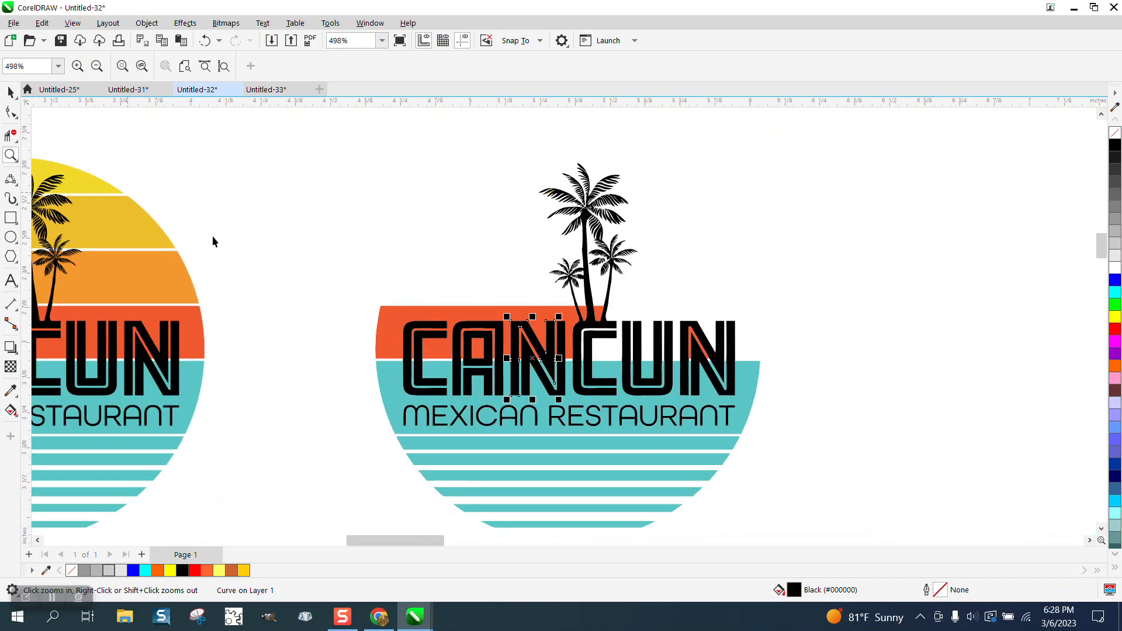
left_click(366, 305)
key("Right")
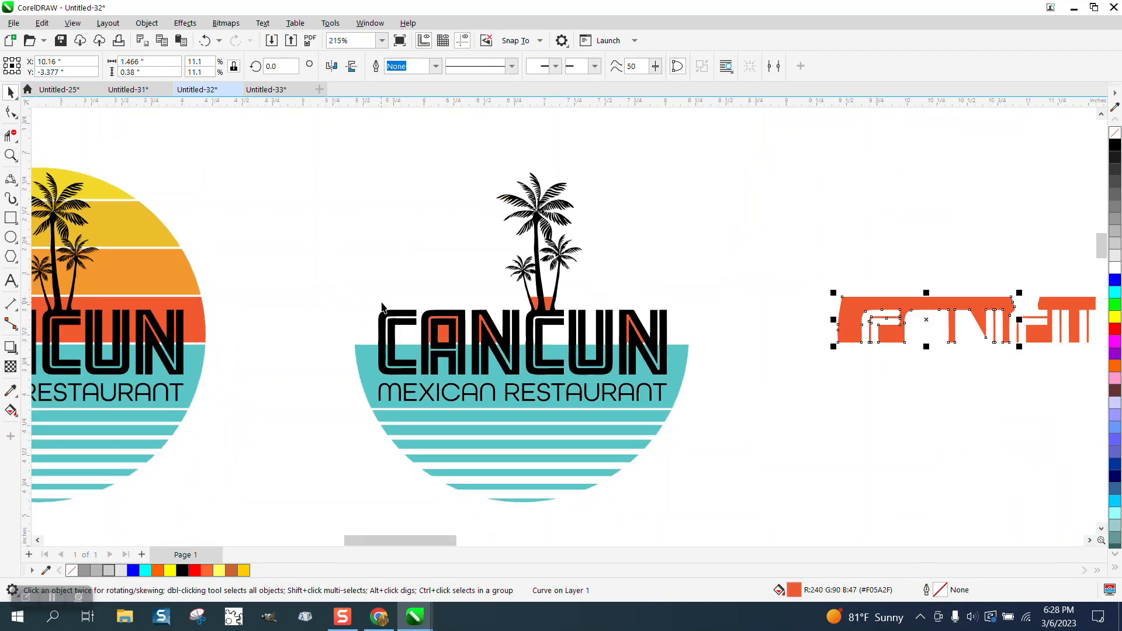
Step: Move the two red-orange pieces inside the A and the one inside the first N 4 inches right
left_click(448, 333)
key("Right")
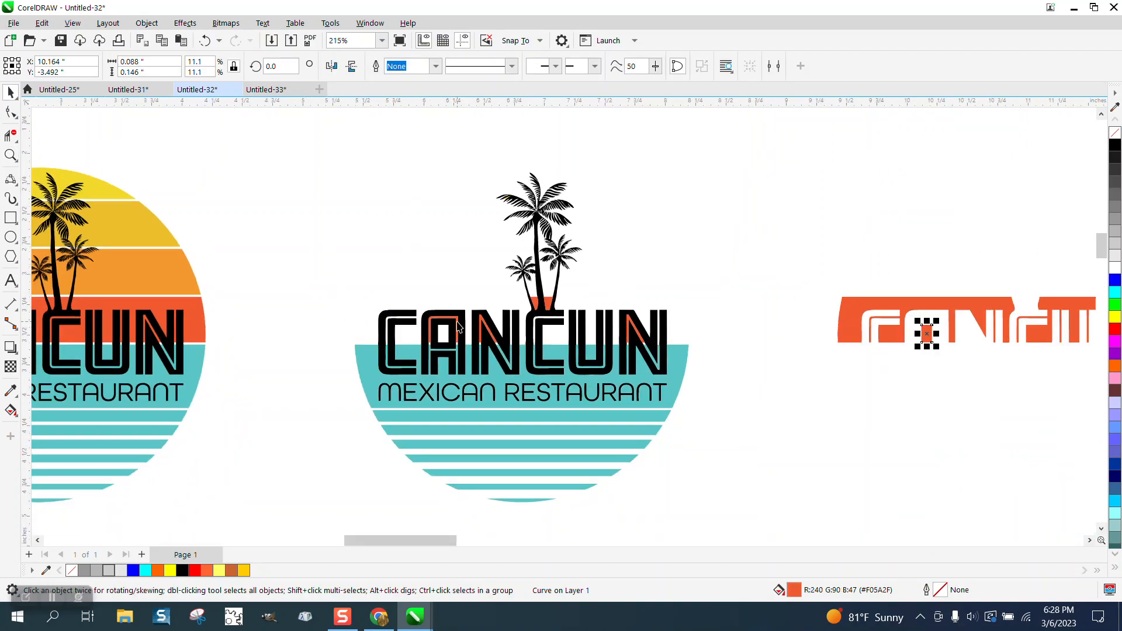
left_click(459, 327)
key("Right")
left_click(488, 330)
key("Right")
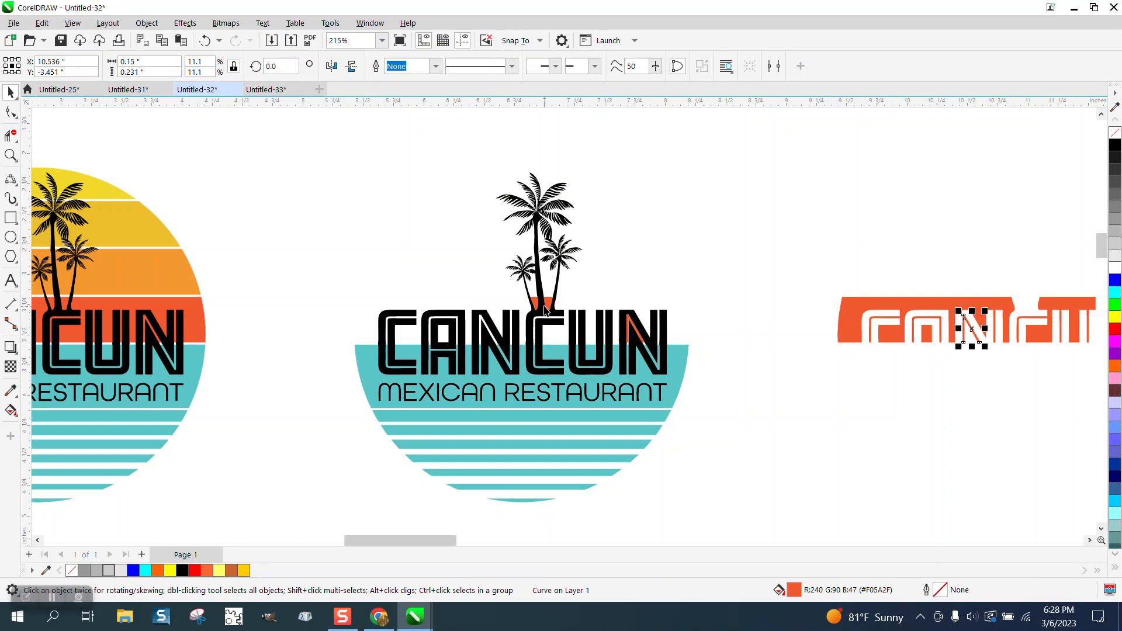
Step: Move the two red-orange pieces between the palm trunks and the one inside the last N 4 inches right
left_click(539, 303)
key("Right")
left_click(549, 307)
key("Right")
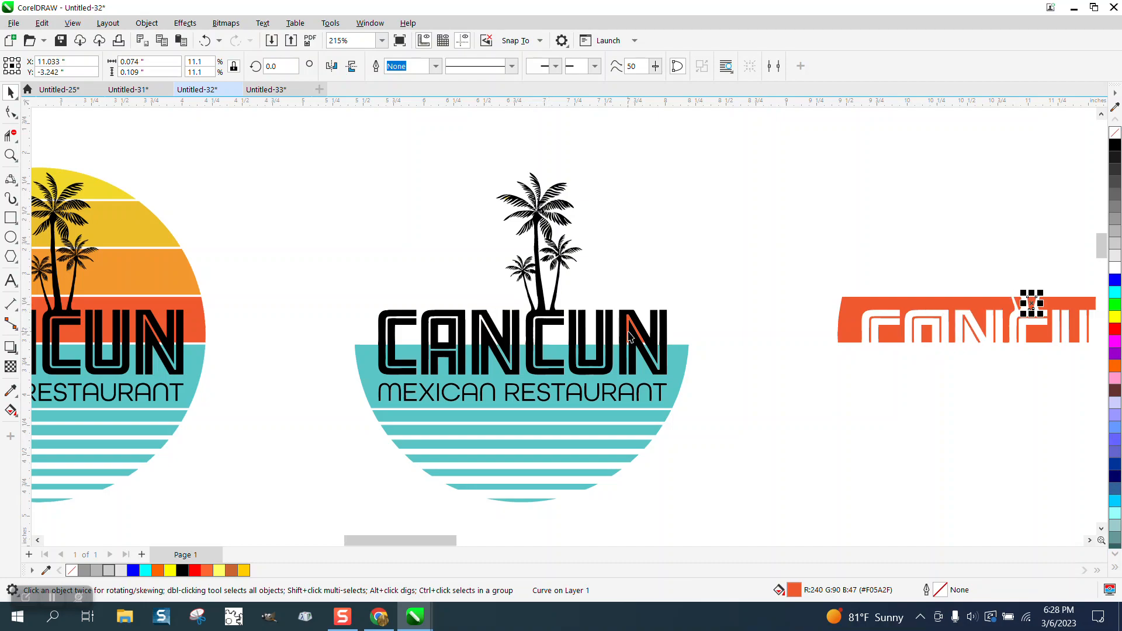
left_click(637, 337)
key("Right")
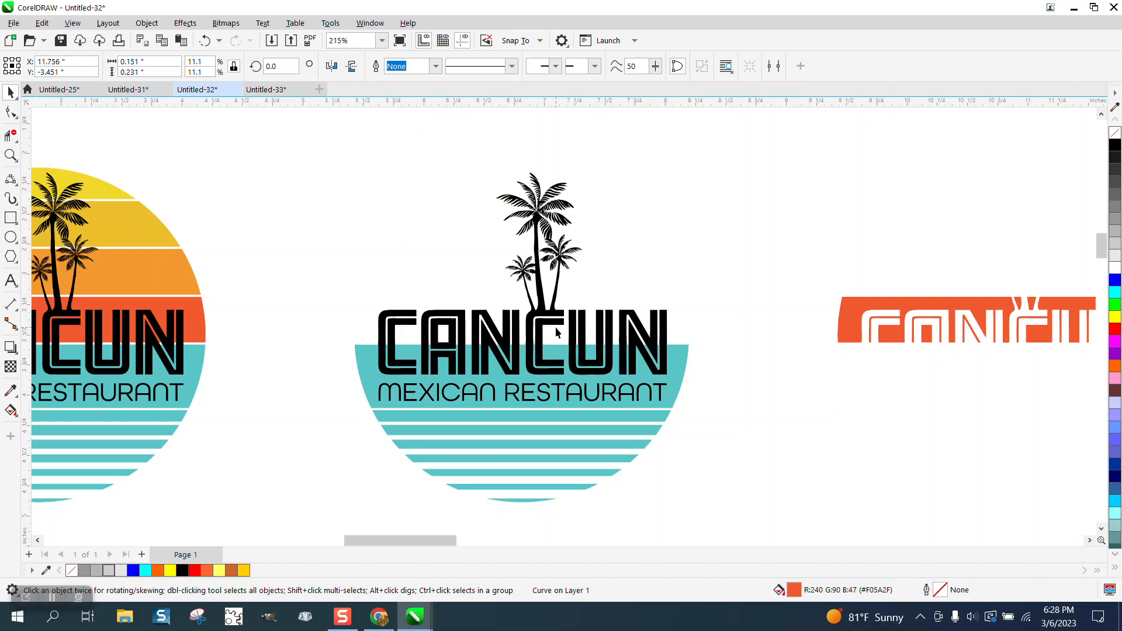
Step: Combine the eight pieces of the separated red-orange band into one curve
scroll(560, 332, "down", 2)
left_click_drag(955, 367, 969, 373)
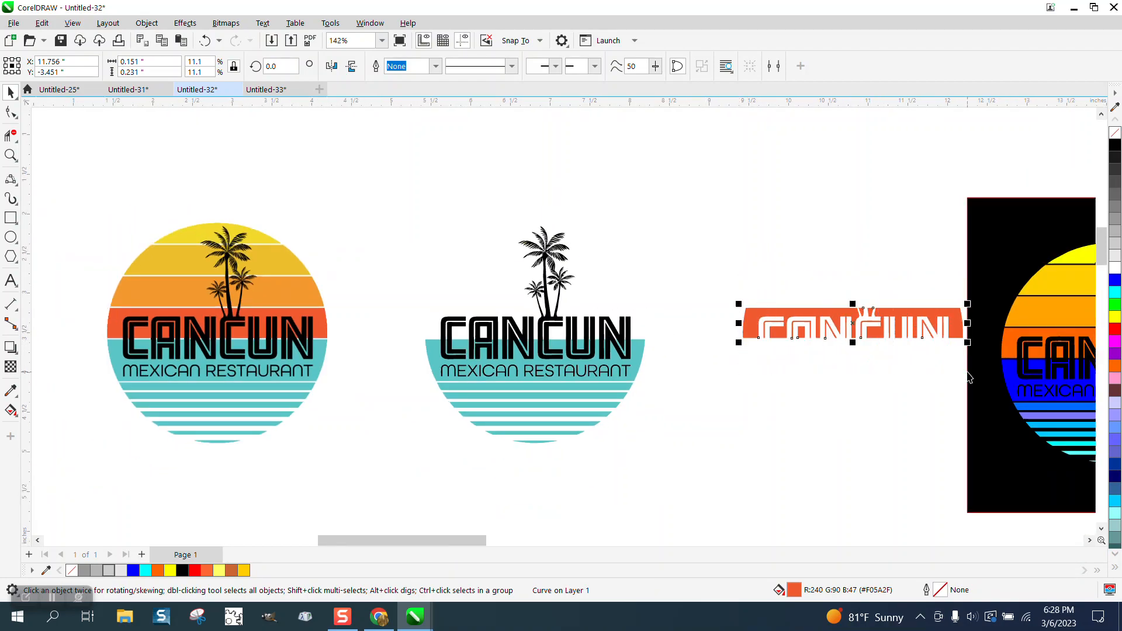
left_click(146, 23)
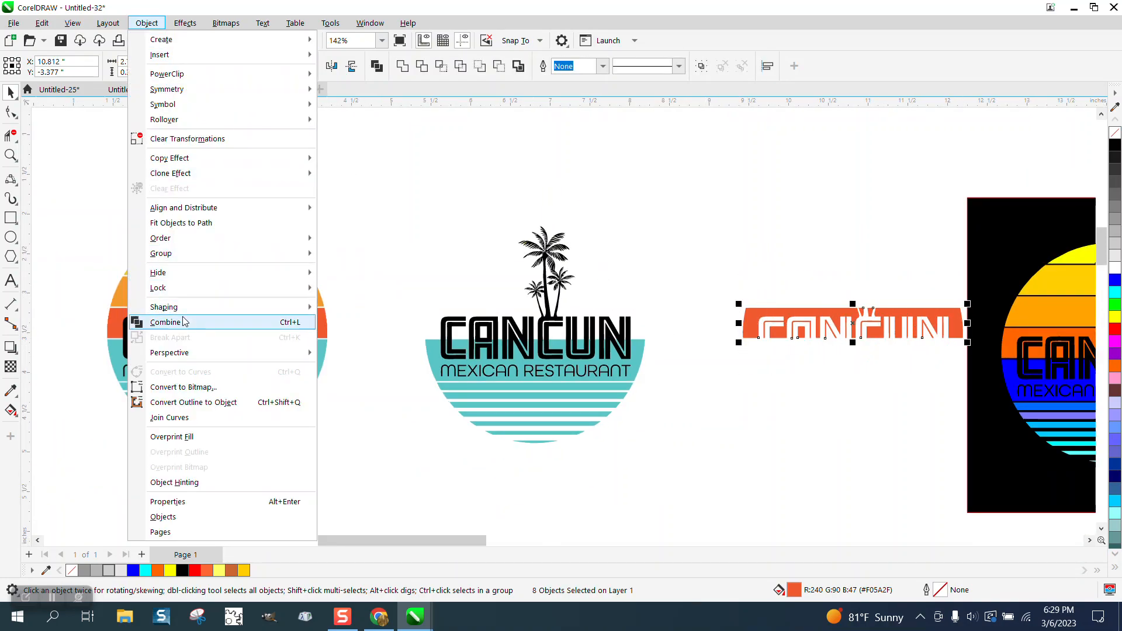
left_click(294, 324)
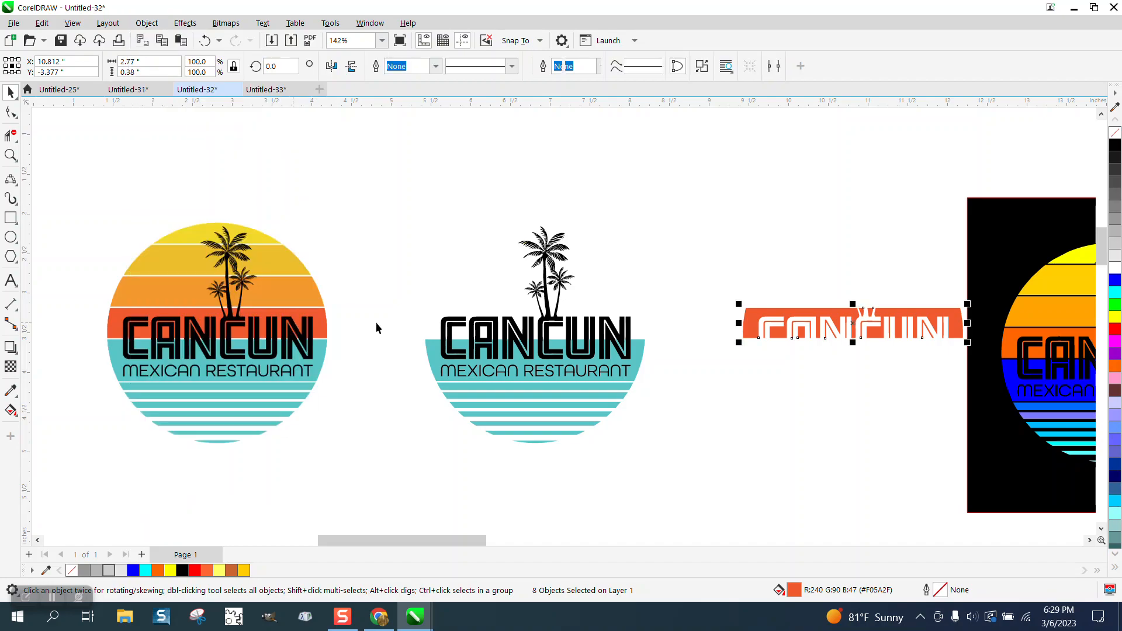
scroll(652, 329, "down", 3)
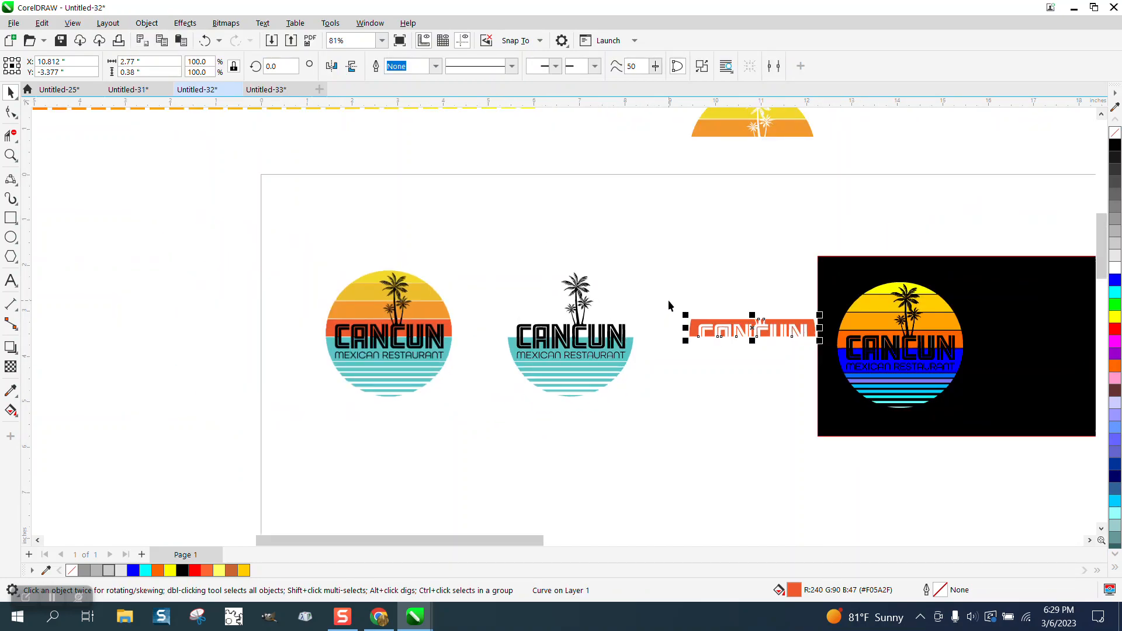
Step: Move the combined red-orange band 4 inches up and the large turquoise band behind the lettering 4 inches right
key("Up")
left_click(632, 344)
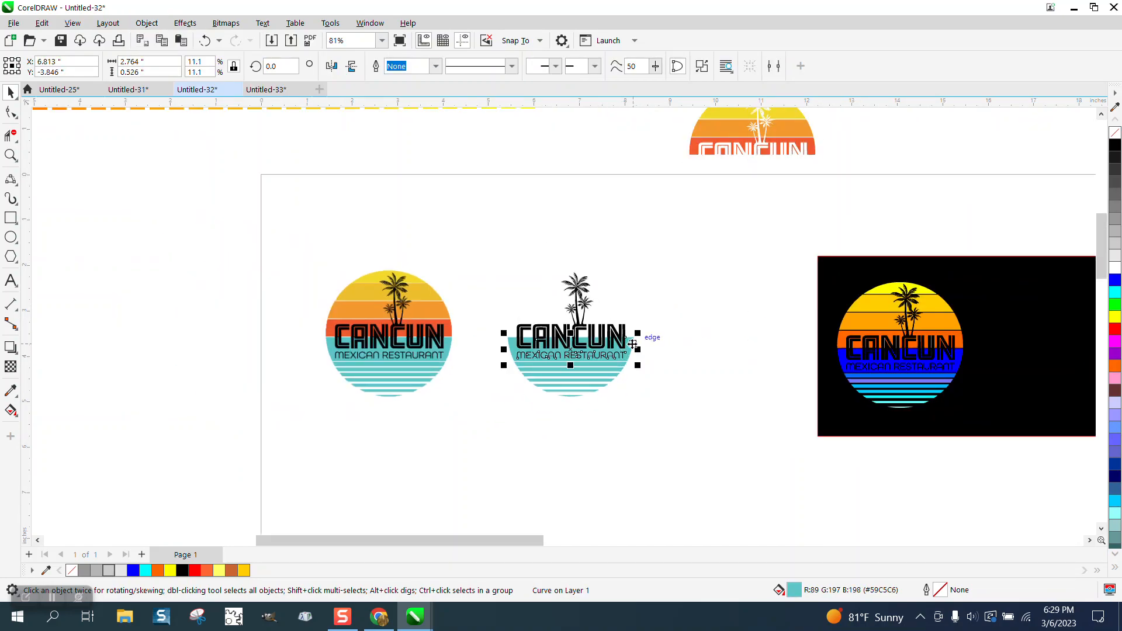
key("Right")
Step: Move the turquoise pieces inside the U and both N letters of CANCUN 4 inches right
left_click(10, 159)
left_click_drag(497, 309, 747, 383)
left_click(12, 93)
left_click(458, 294)
key("Right")
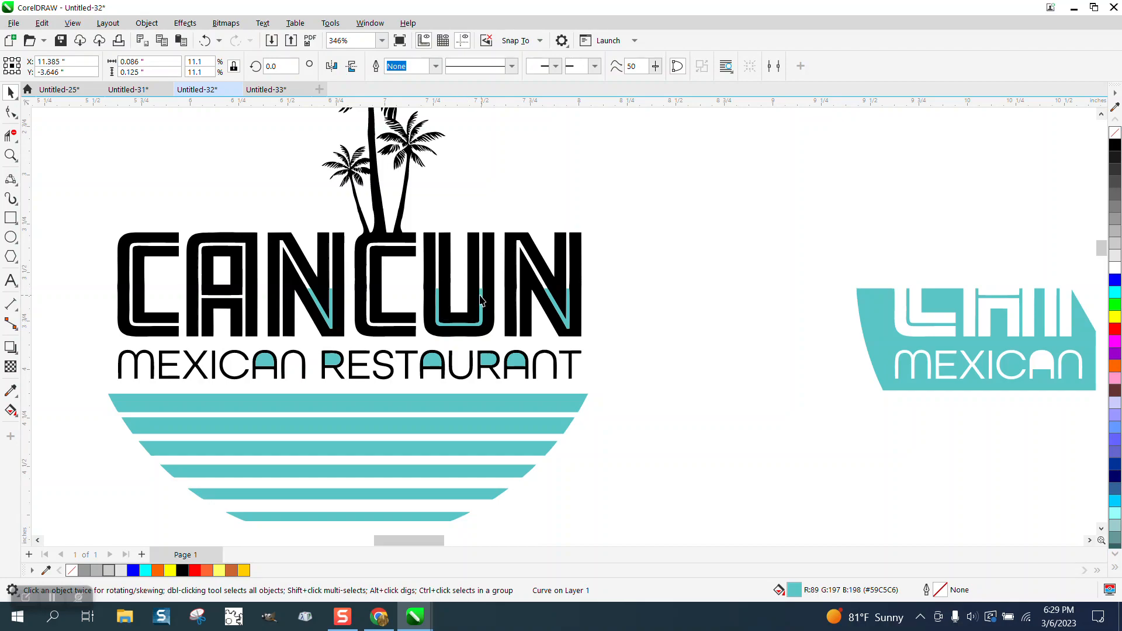
left_click(481, 303)
key("Right")
left_click(553, 301)
key("Right")
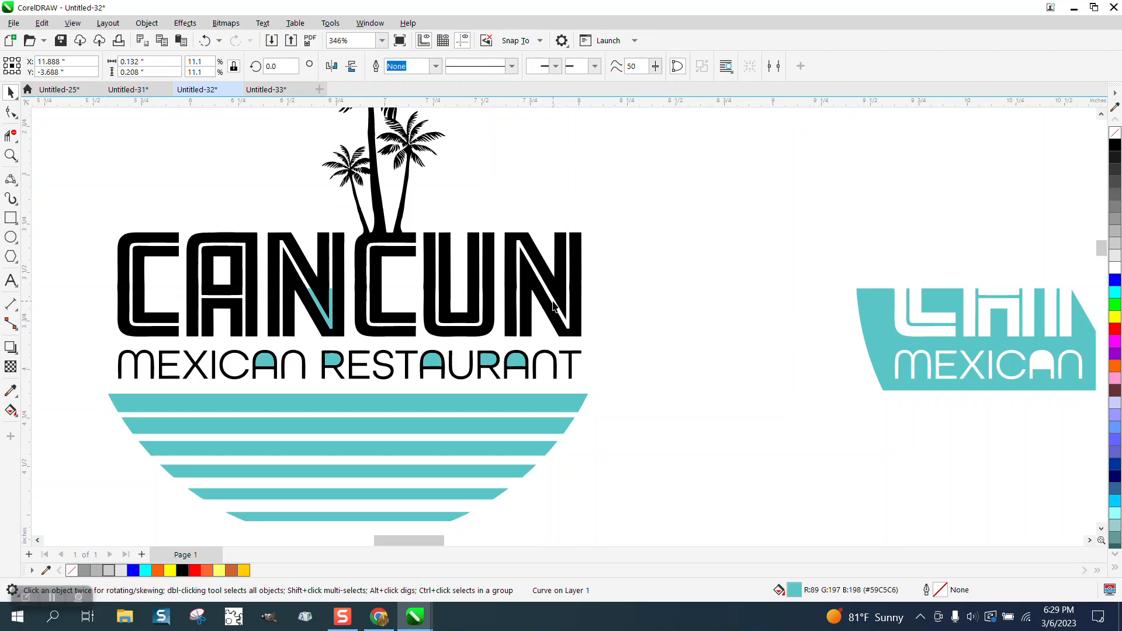
left_click(331, 301)
key("Right")
Step: Move the turquoise pieces inside the A and R letters of MEXICAN RESTAURANT 4 inches right
left_click(513, 365)
key("Right")
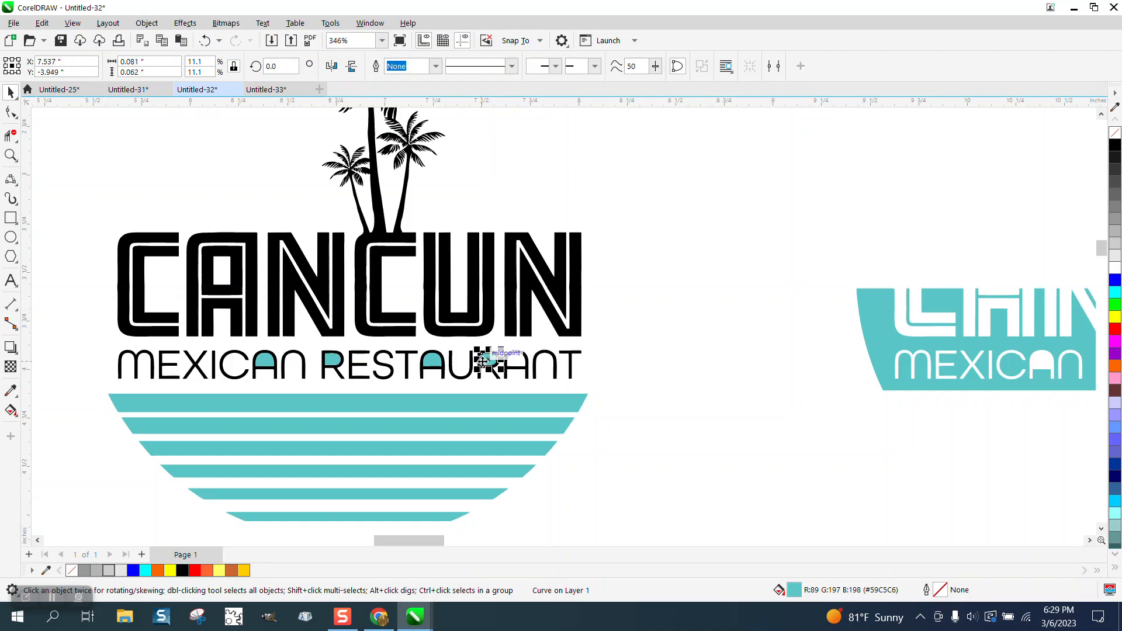
left_click(434, 364)
key("Right")
left_click(332, 363)
key("Right")
left_click(267, 359)
key("Right")
Step: Combine the ten separated turquoise band pieces into one curve and move it 4 inches up
scroll(543, 275, "down", 2)
left_click_drag(592, 273, 754, 350)
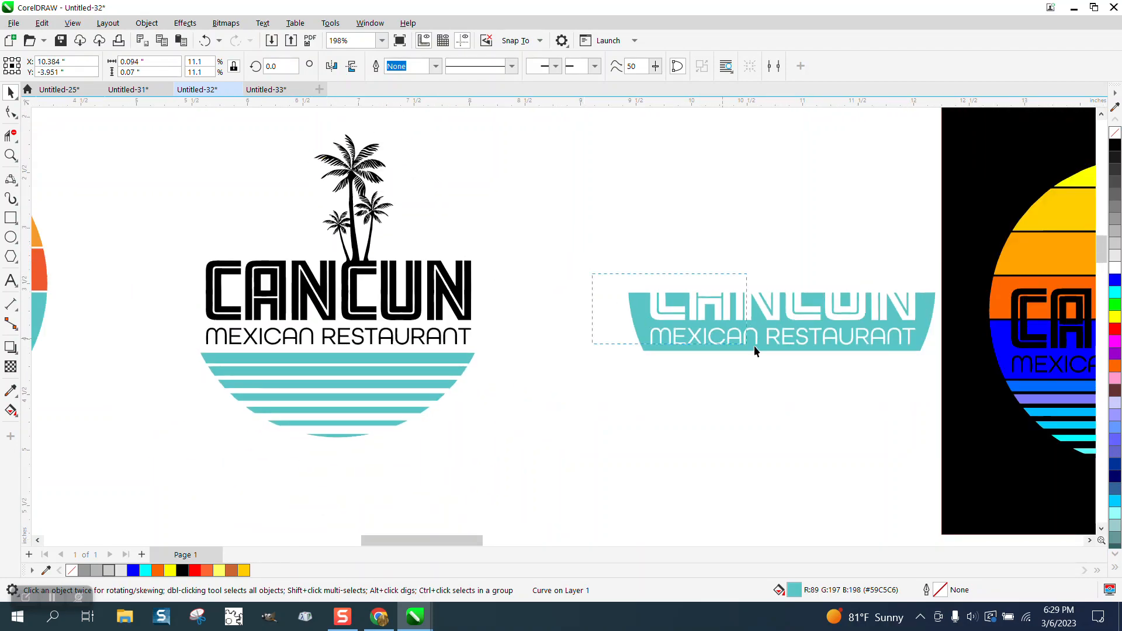
left_click_drag(924, 379, 953, 387)
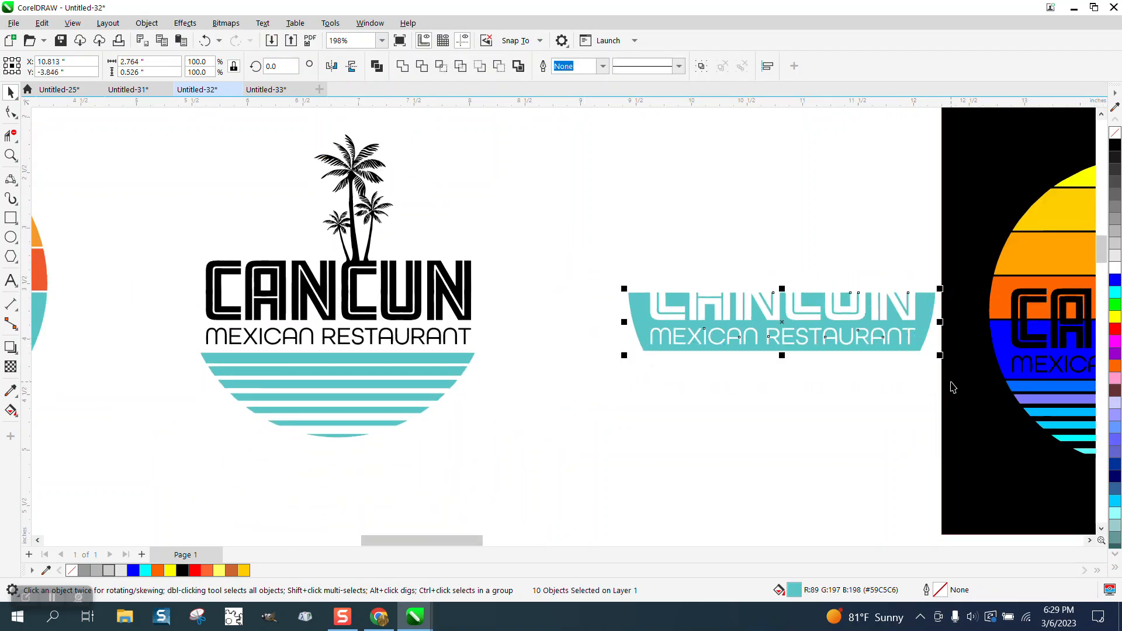
key("ctrl+l")
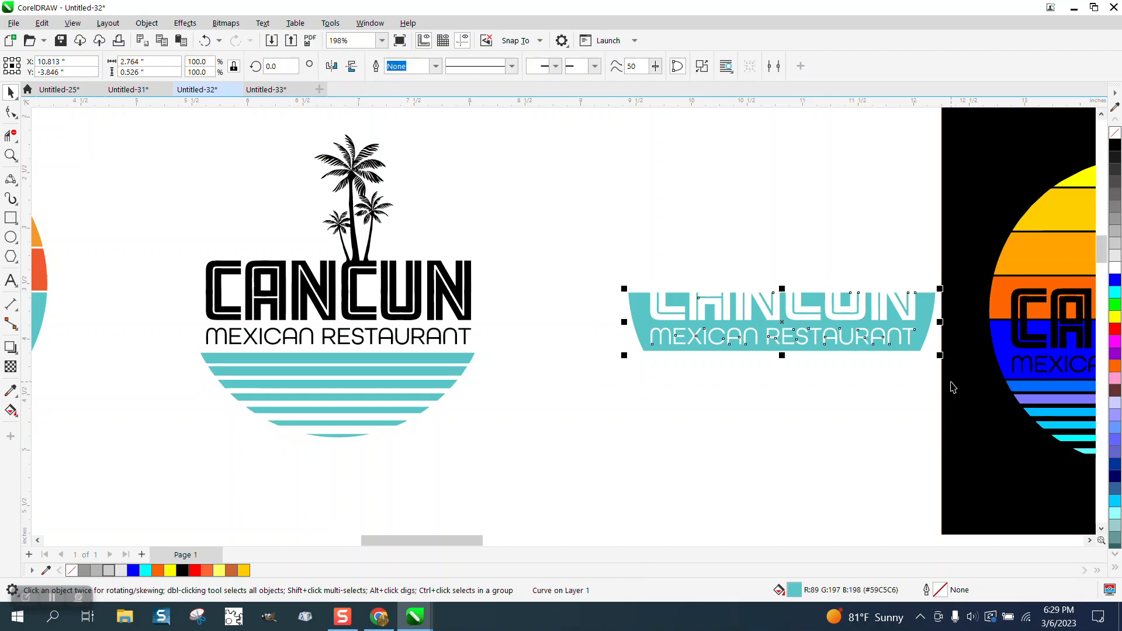
key("Up")
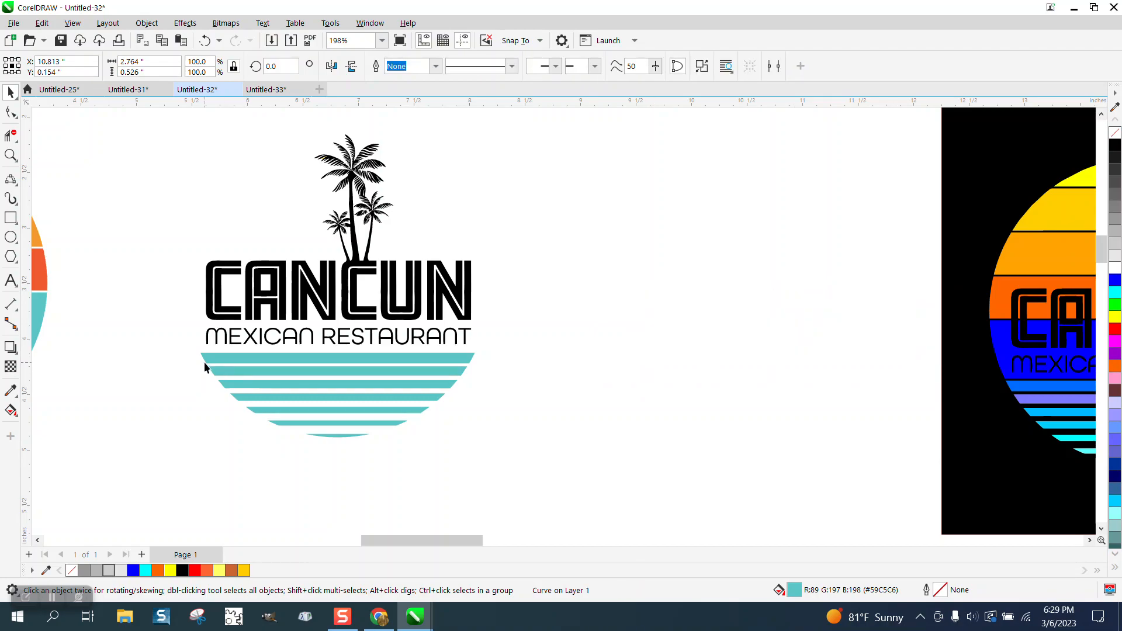
Step: Move the seven lower turquoise stripes 4 inches right and the five raised colour bands 4 inches down to reassemble the circle
left_click_drag(489, 447, 507, 448)
key("Right")
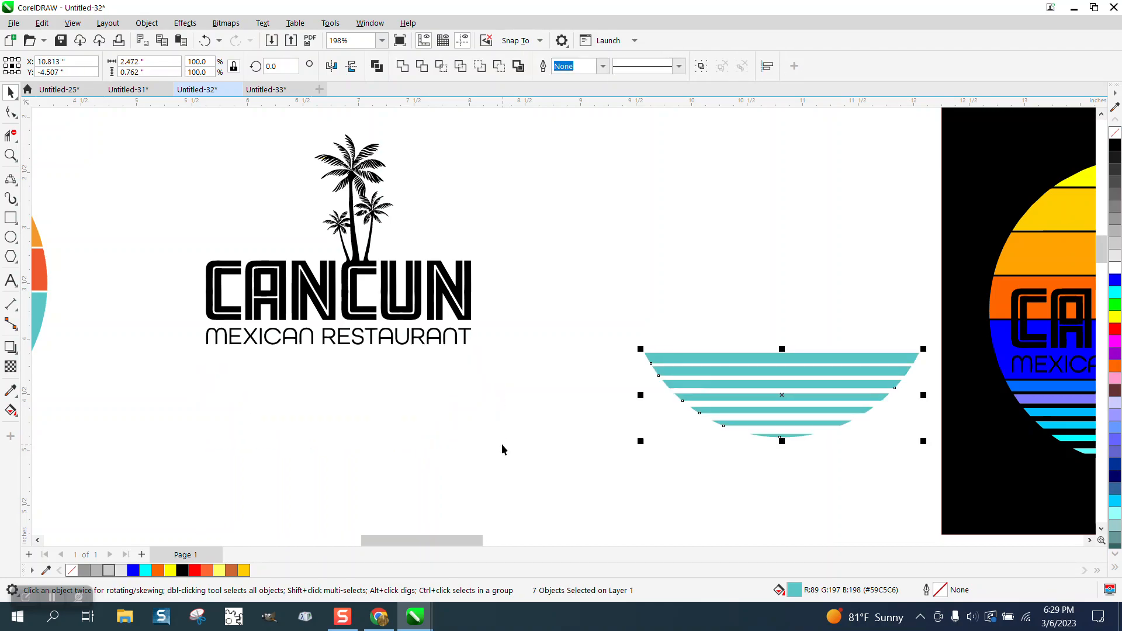
scroll(503, 446, "down", 3)
left_click_drag(548, 148, 704, 235)
left_click_drag(543, 124, 700, 238)
key("Down")
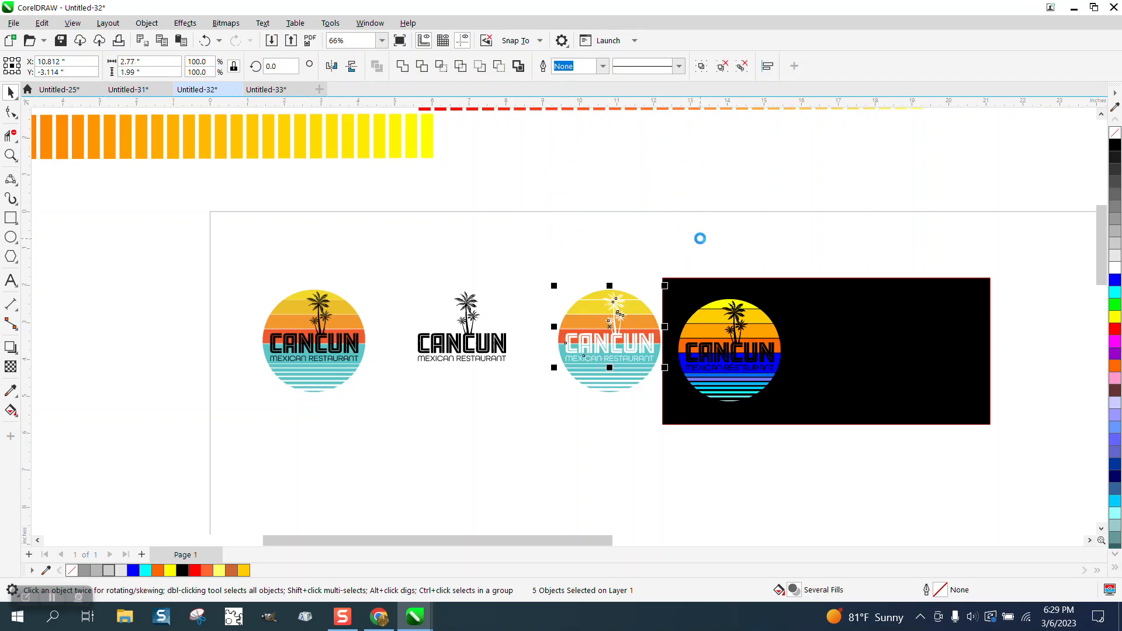
Step: Move the long orange-to-yellow bar blend directly beneath the long red-to-yellow blend, above the logos
left_click(10, 155)
left_click_drag(544, 307, 712, 399)
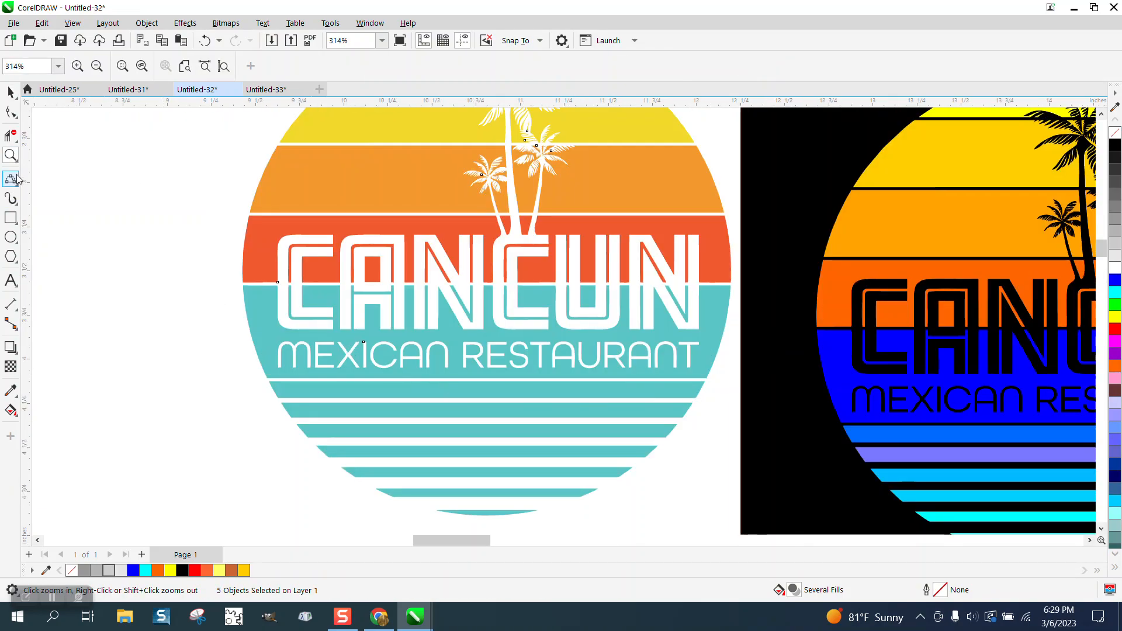
left_click(11, 92)
left_click(133, 200)
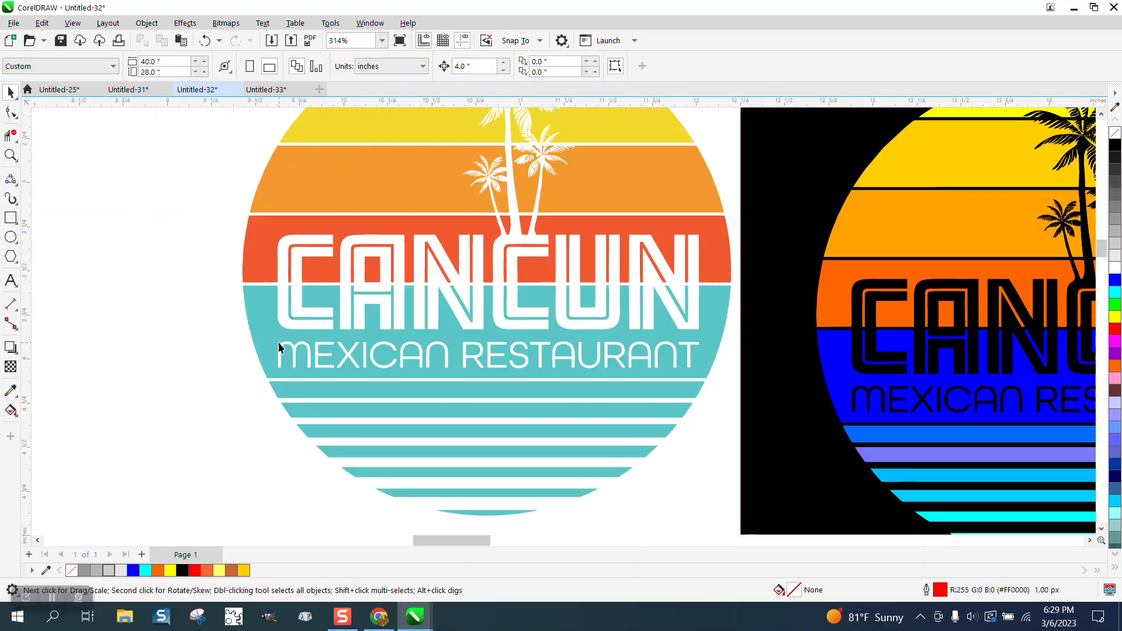
scroll(476, 409, "down", 2)
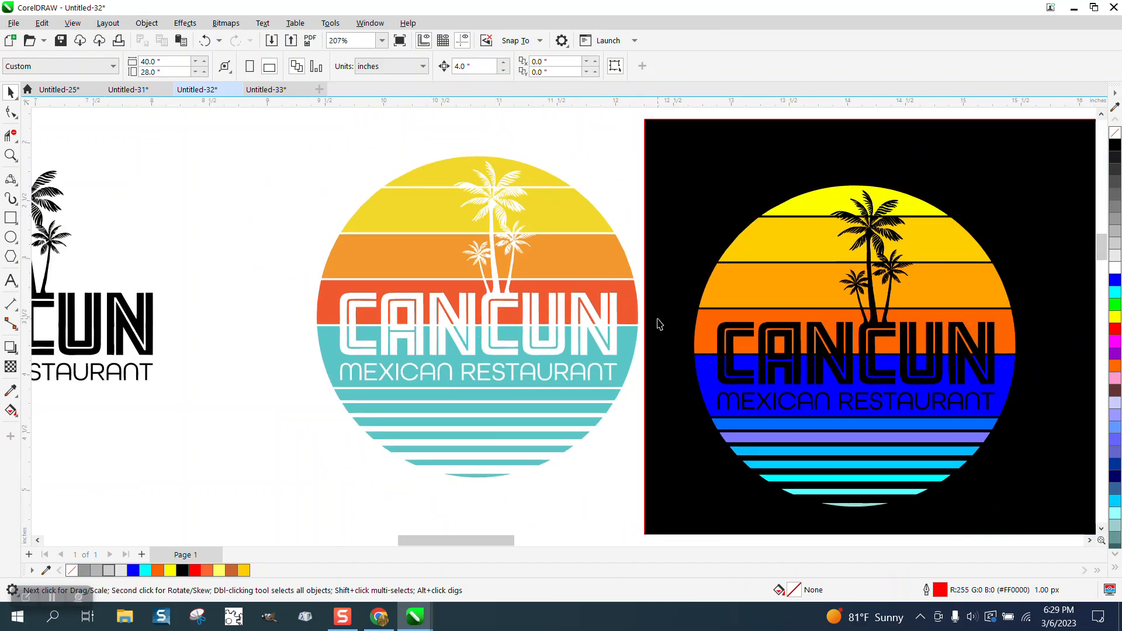
scroll(659, 324, "down", 3)
scroll(717, 318, "down", 3)
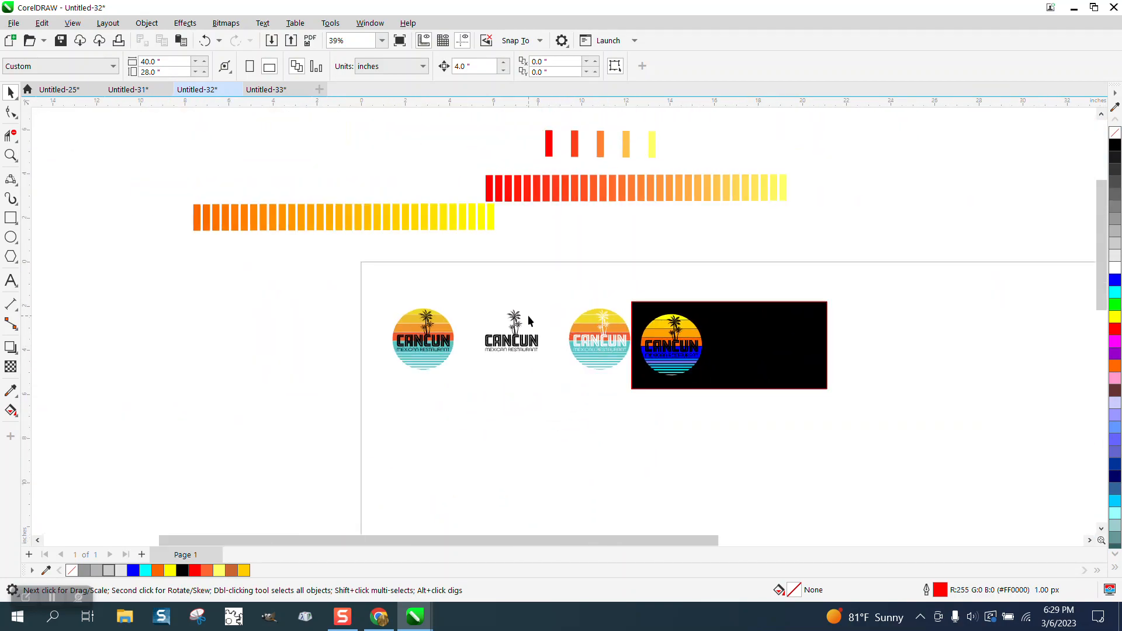
left_click_drag(408, 228, 698, 261)
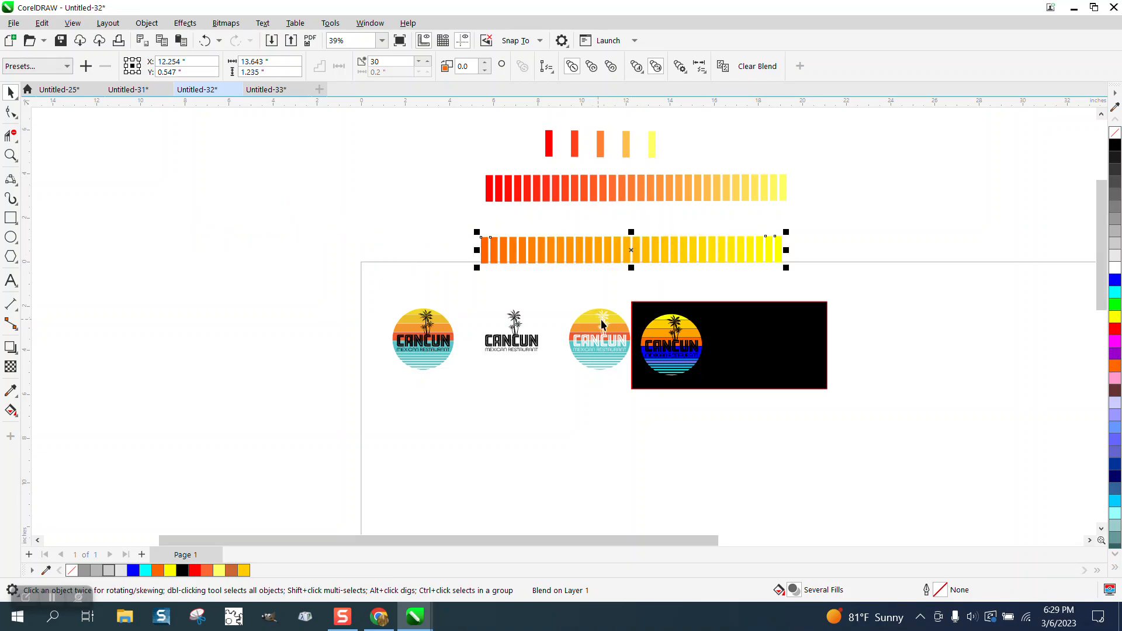
Step: Draw an upright rectangle about 0.5 by 3.4 inches outside the page and fill it red
left_click(11, 217)
left_click_drag(178, 171, 167, 244)
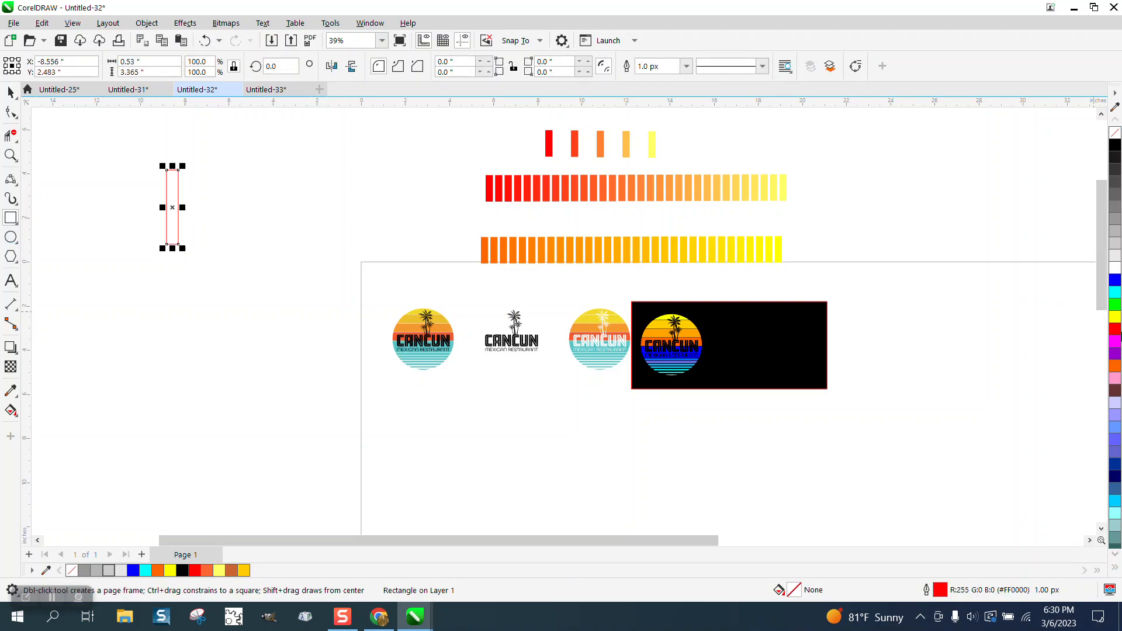
left_click(1116, 331)
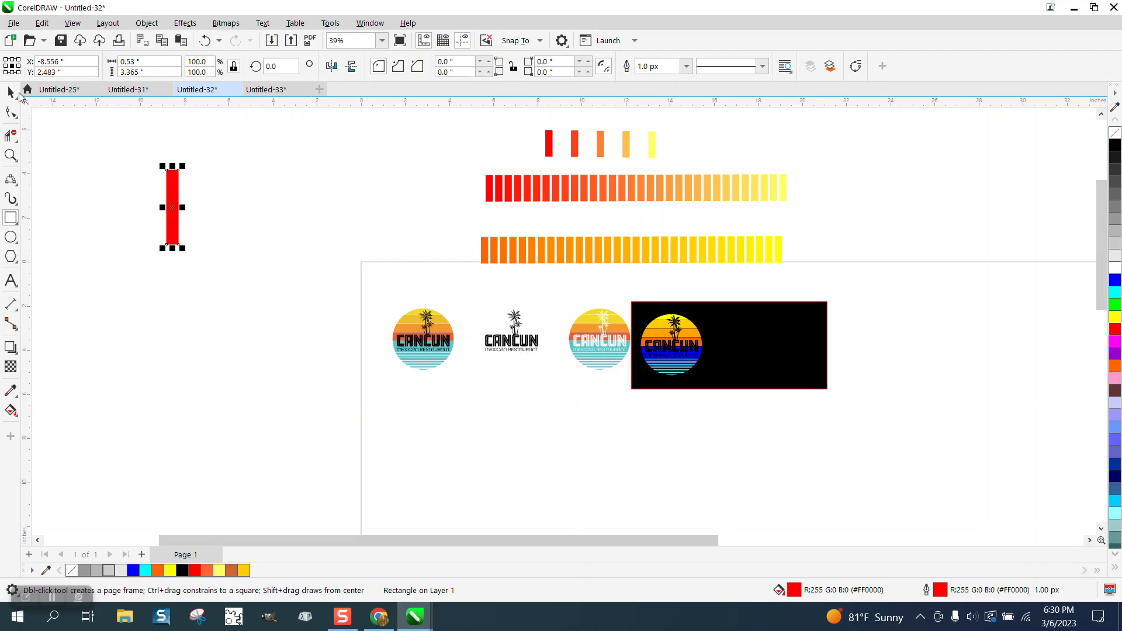
Step: Place a copy of the red rectangle about 10.3 inches to its right and align the tops of both
left_click(18, 93)
left_click_drag(178, 220, 420, 203)
right_click(420, 203)
left_click_drag(150, 111, 464, 267)
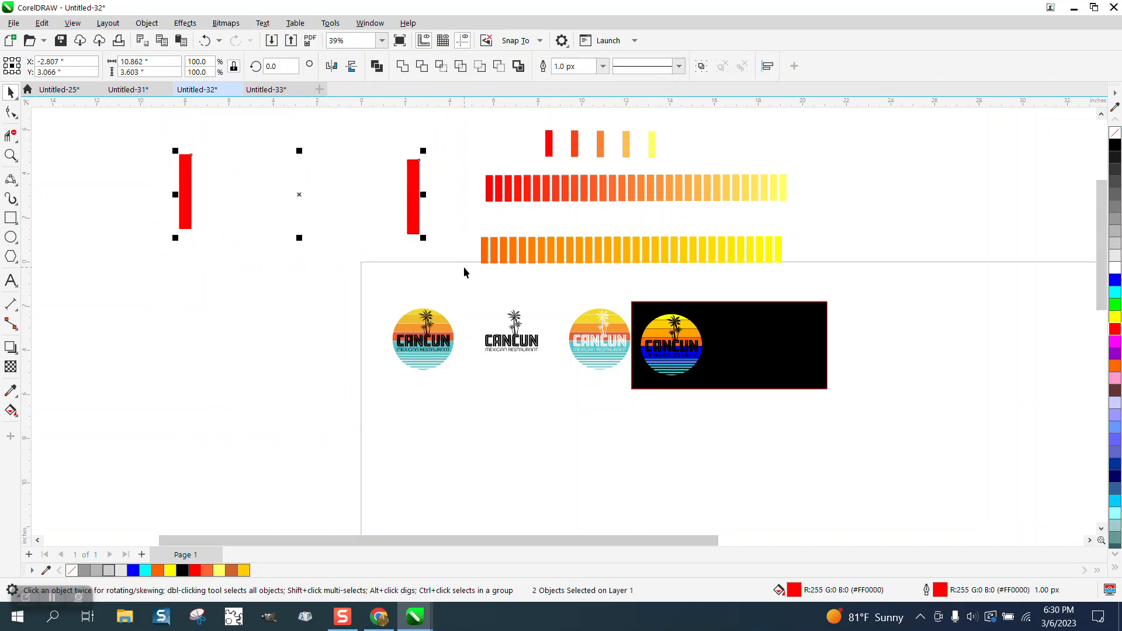
key("t")
Step: Fill the copied rectangle yellow and remove the outline from both rectangles
left_click(414, 184)
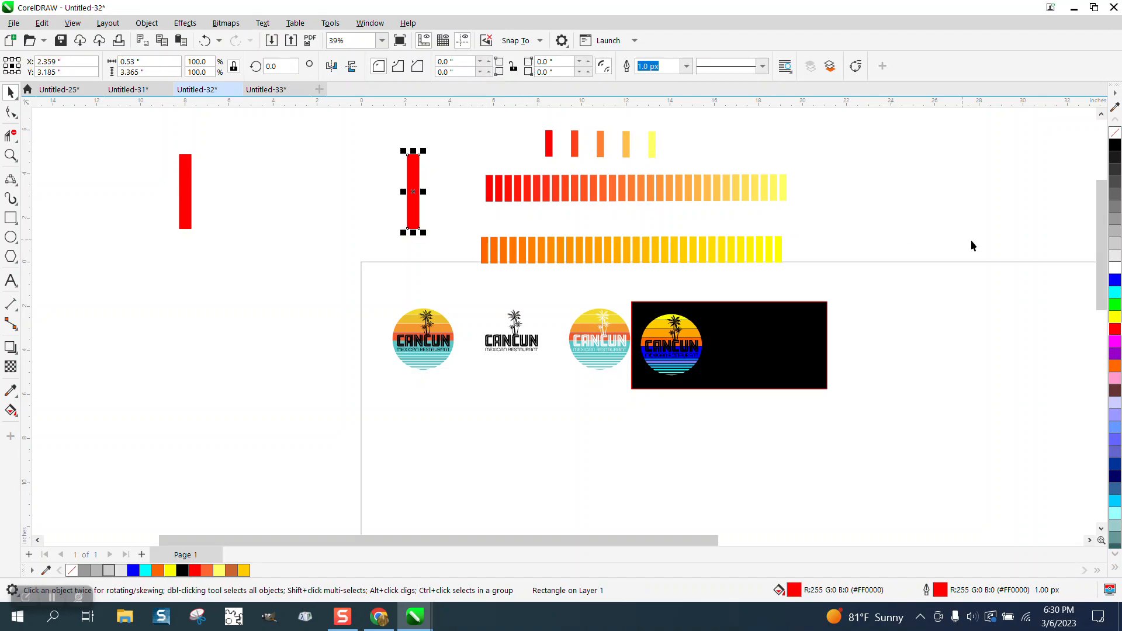
left_click(1116, 317)
left_click_drag(151, 141, 440, 240)
right_click(1114, 137)
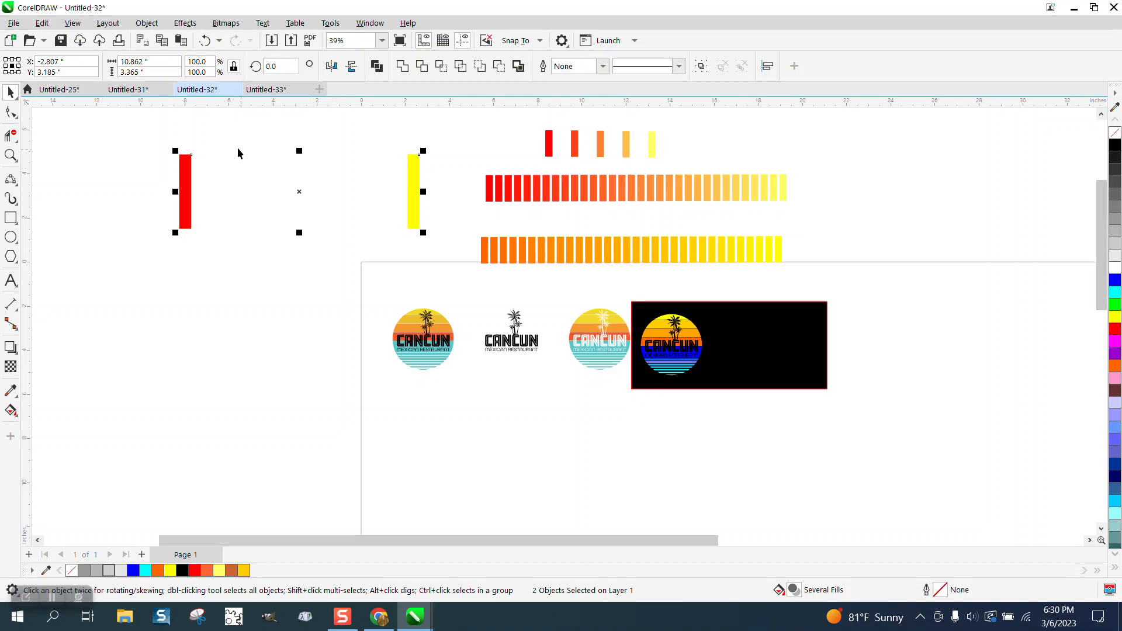
Step: Blend the red and yellow rectangles with 6 steps and move the blend below the Cancun logos
left_click(185, 23)
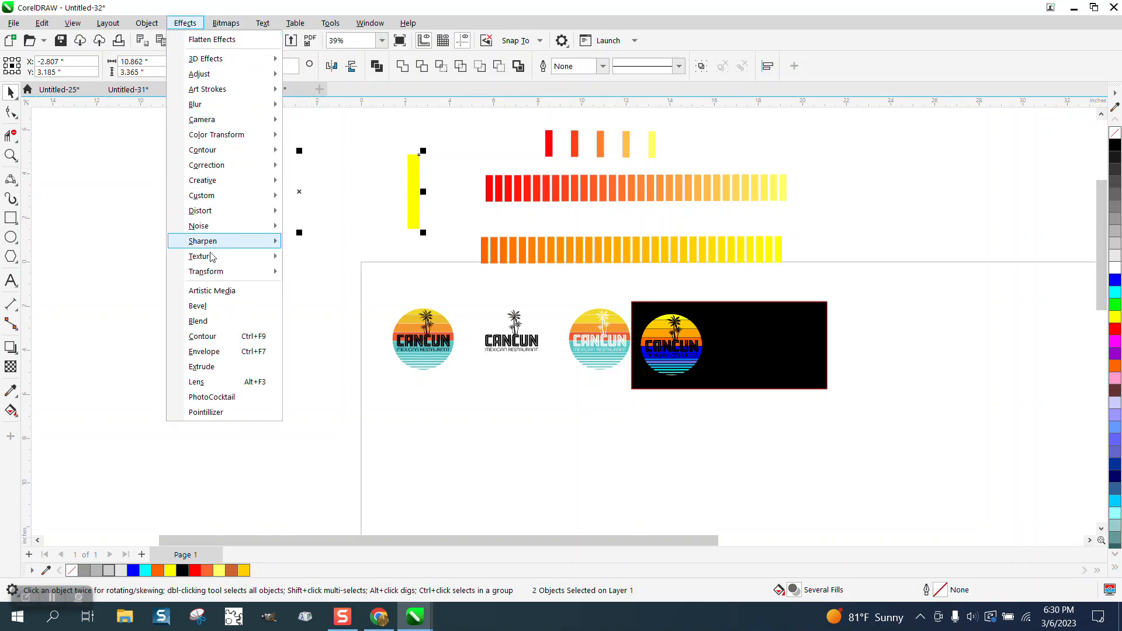
left_click(202, 321)
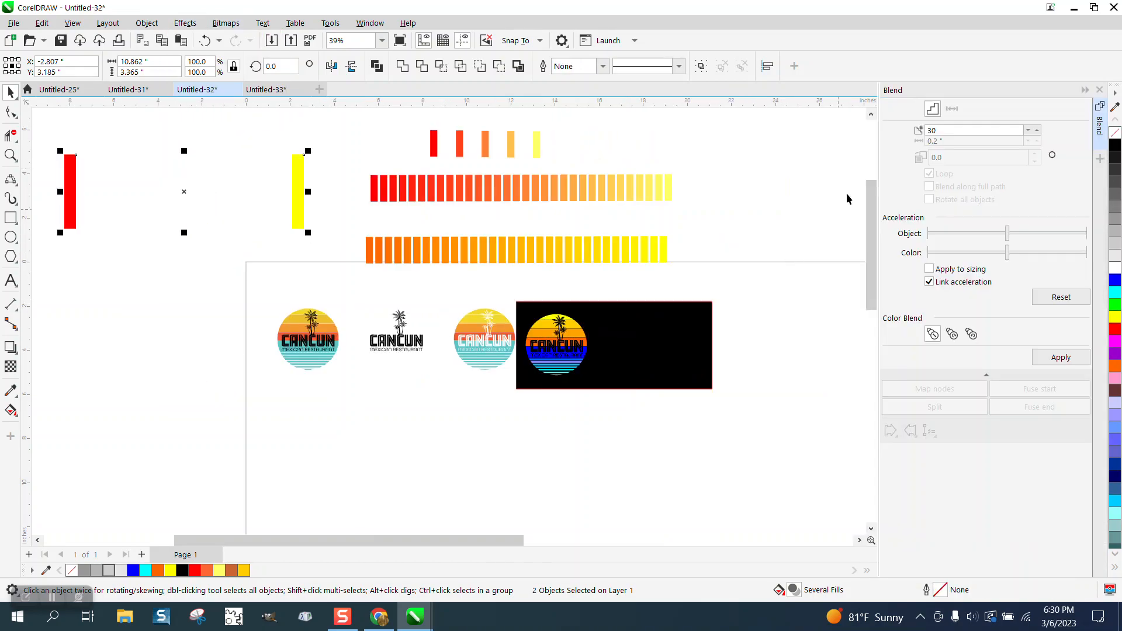
left_click(943, 131)
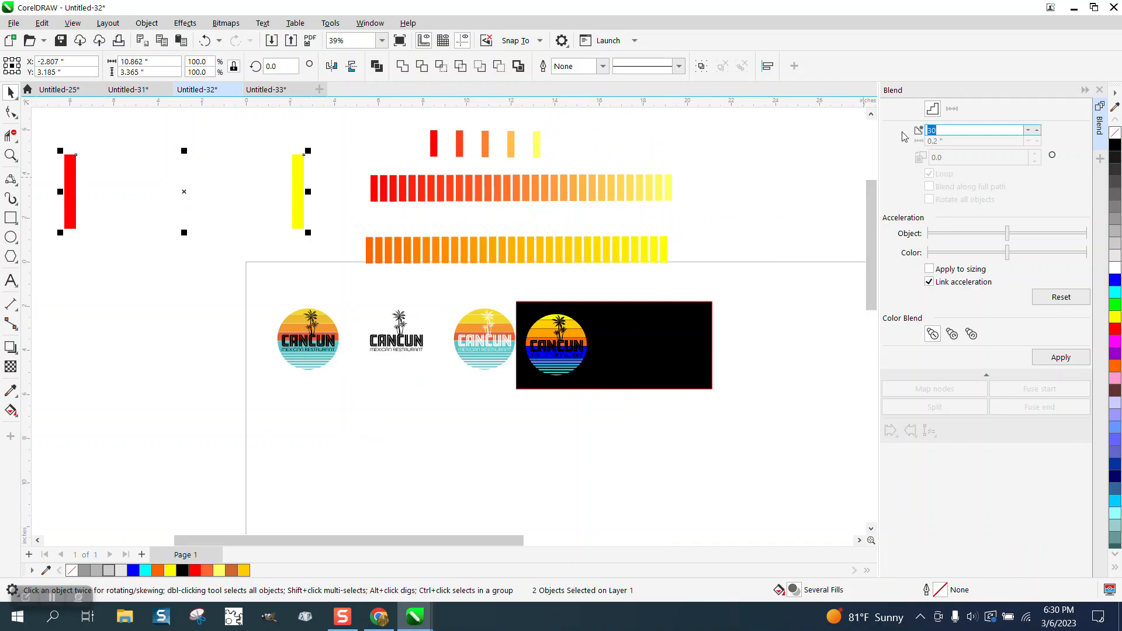
left_click(1064, 360)
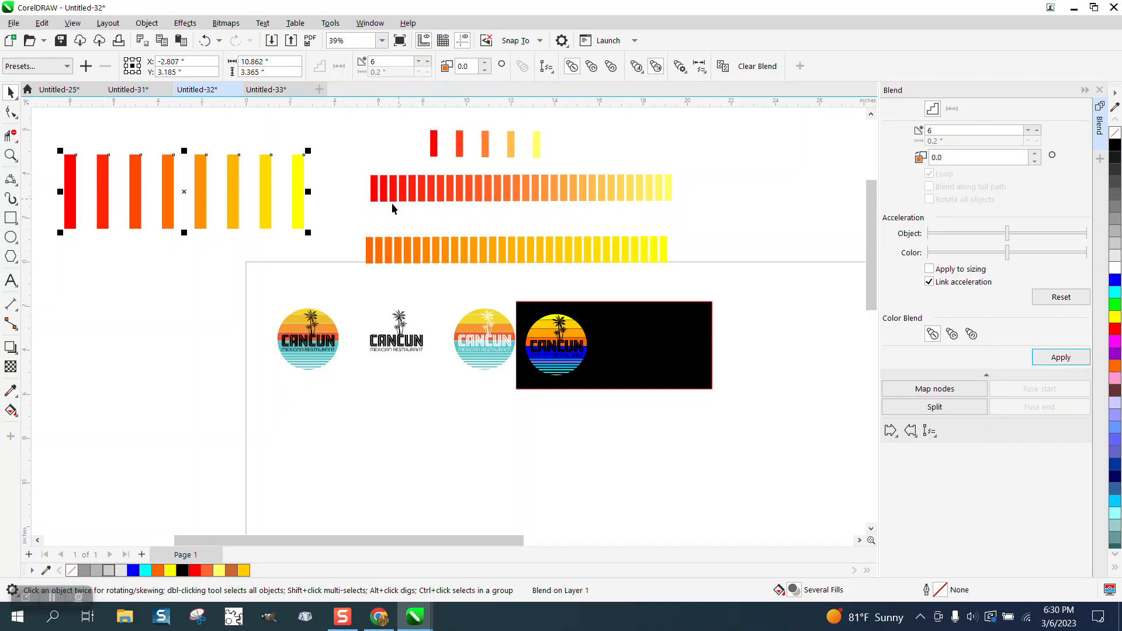
left_click_drag(438, 426, 221, 296)
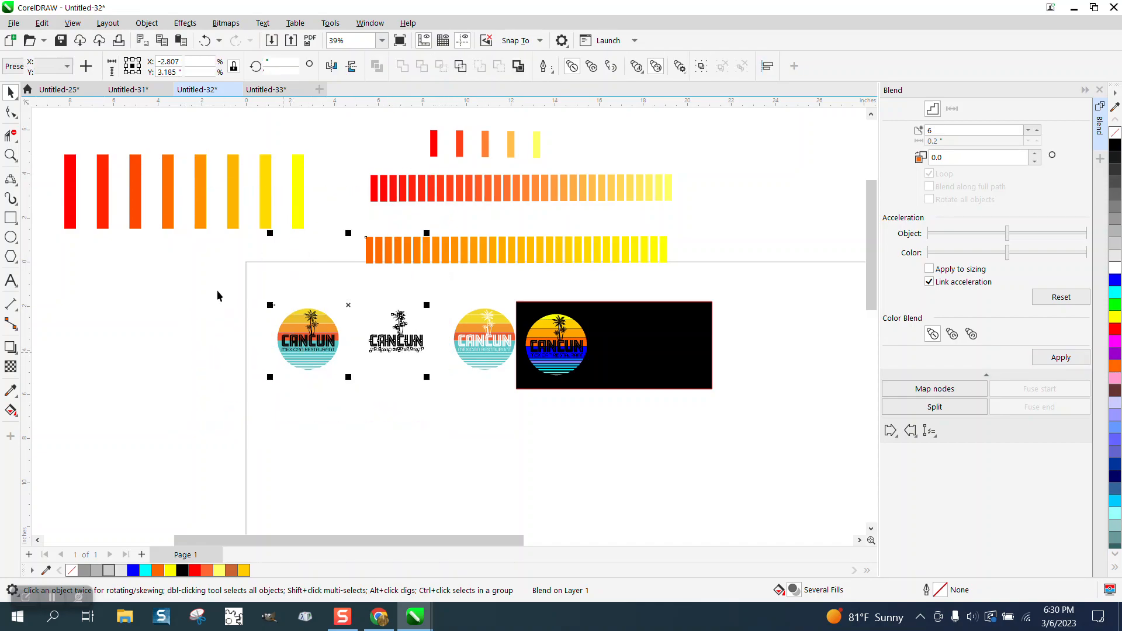
left_click_drag(136, 193, 368, 436)
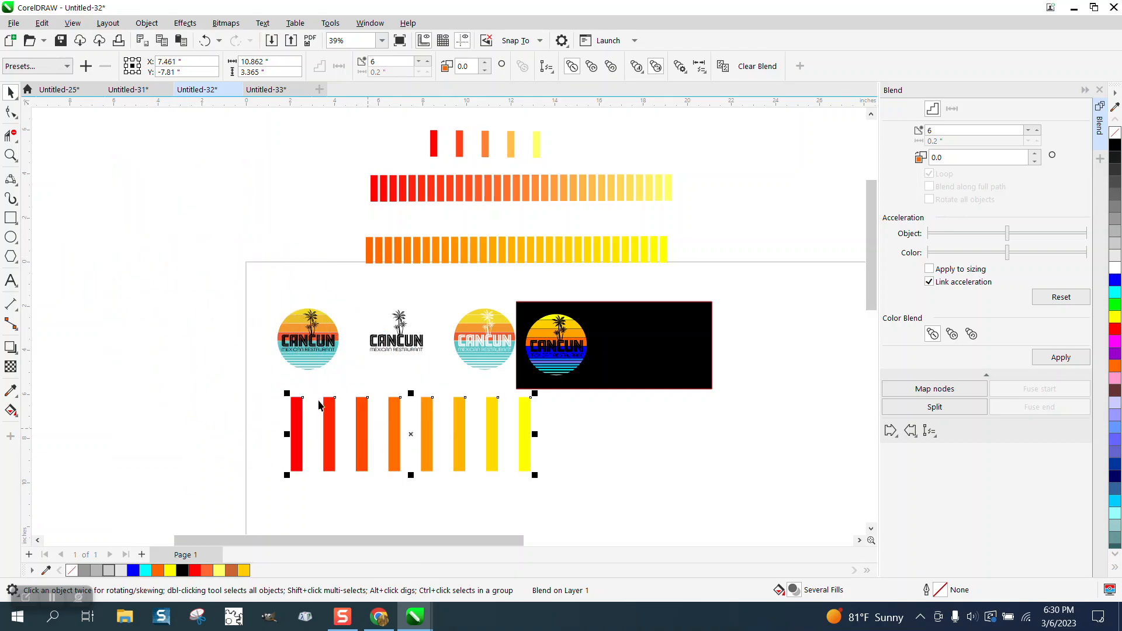
Step: Break the red-to-yellow blend apart and ungroup it into separate bars
left_click(146, 23)
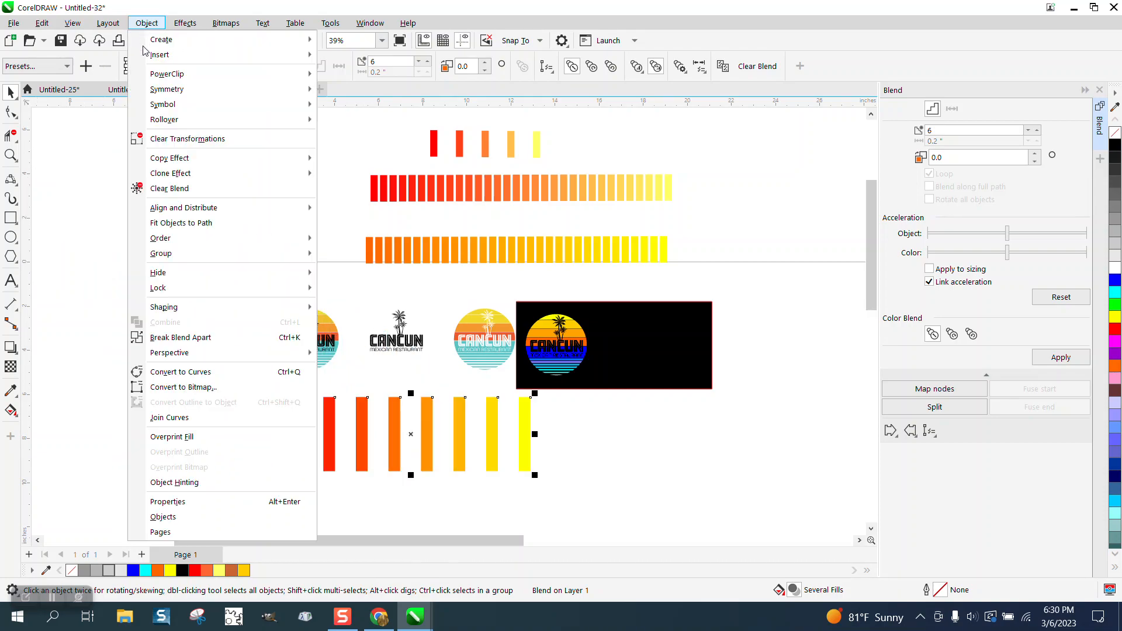
left_click(185, 337)
left_click_drag(266, 380, 556, 492)
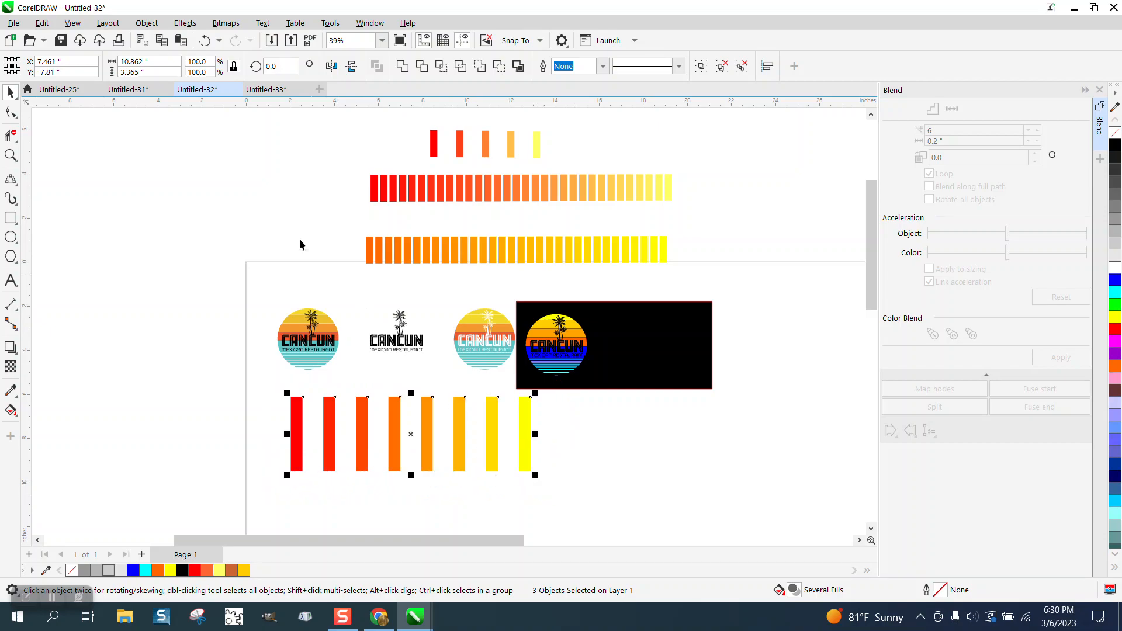
left_click(147, 23)
mouse_move(181, 256)
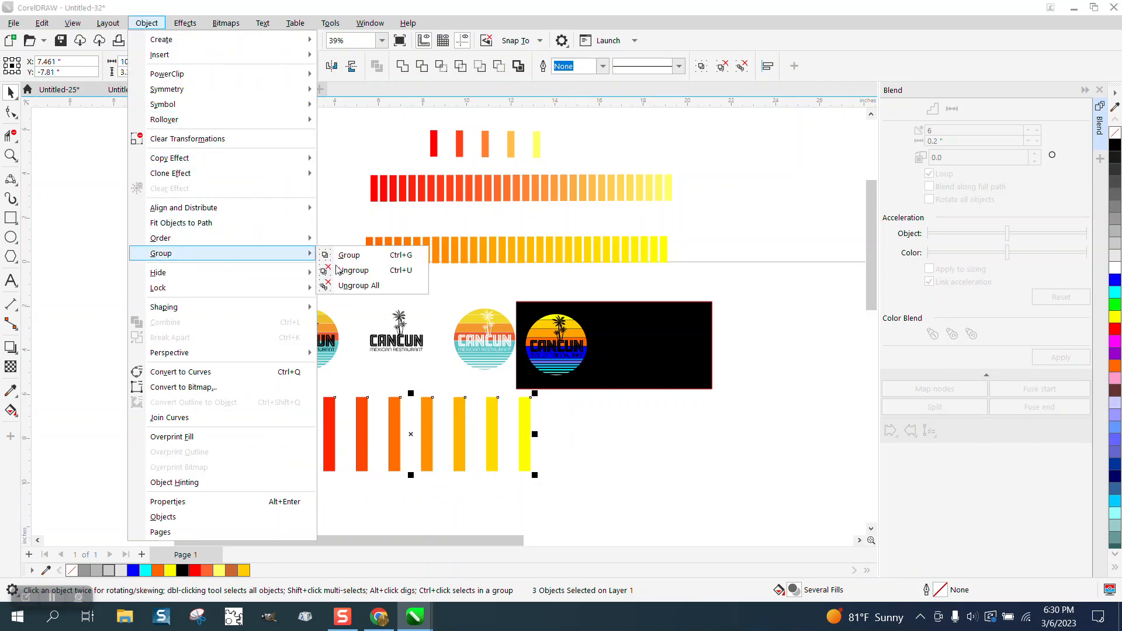
left_click(351, 271)
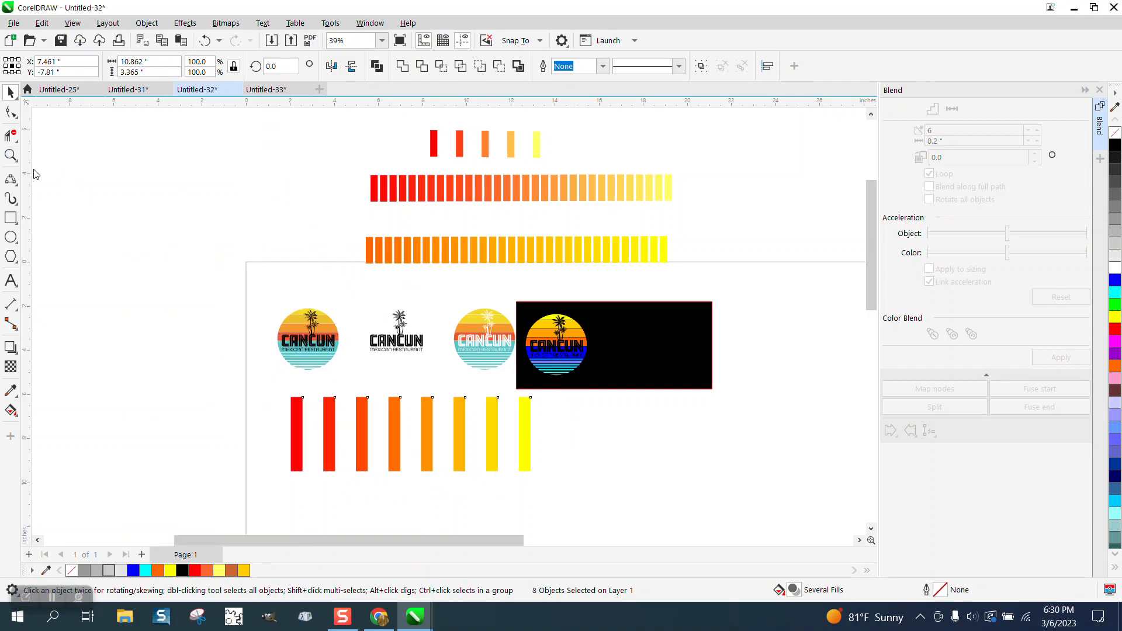
Step: Scale the eight coloured bars down to about 2.3 by 0.7 inches and place them above the white-lettered logo
left_click(11, 155)
left_click_drag(263, 300, 661, 483)
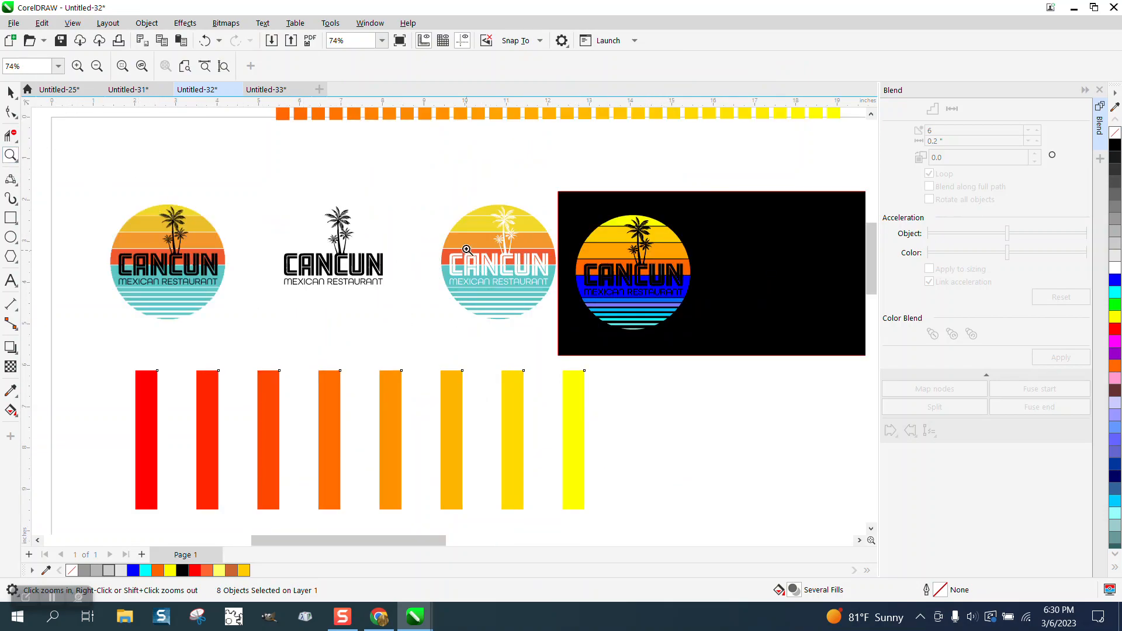
left_click(11, 92)
left_click_drag(135, 366, 187, 381)
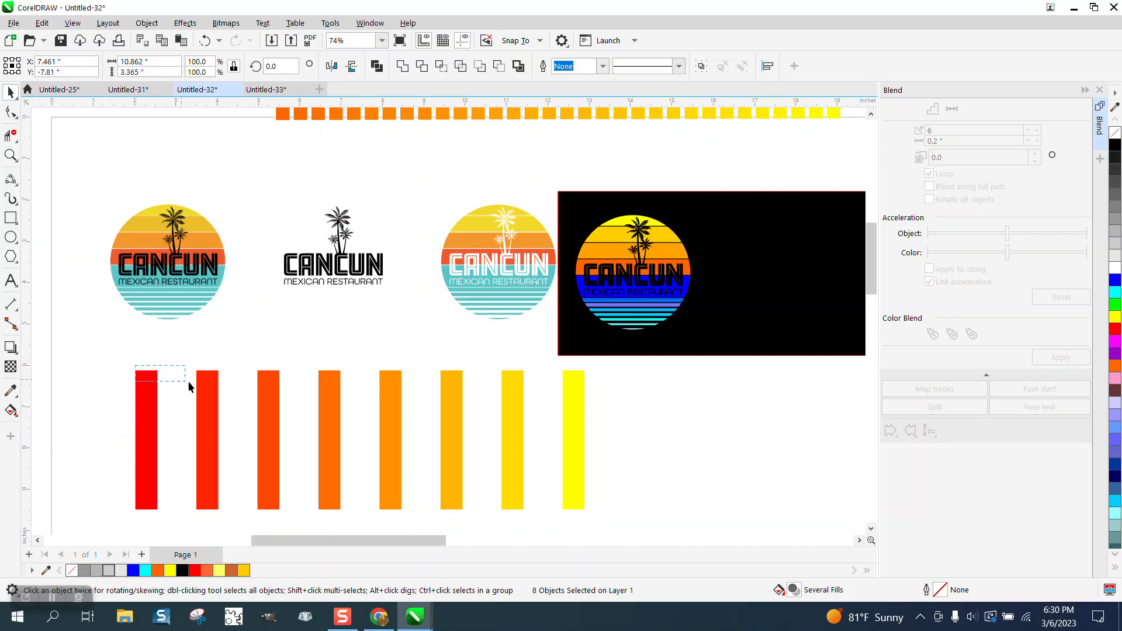
left_click(259, 395)
scroll(262, 313, "down", 3)
left_click_drag(143, 336, 512, 490)
left_click_drag(479, 456, 535, 361)
Step: Fill the red-orange band behind the white CANCUN lettering with the red sampled from the first bar
left_click(10, 155)
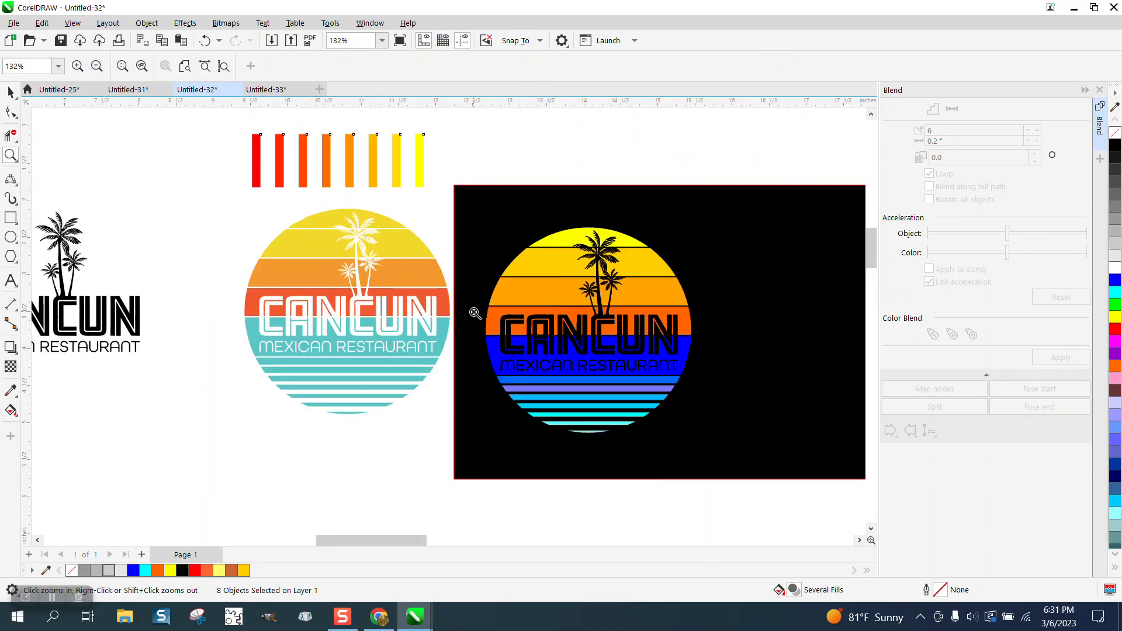
left_click(8, 92)
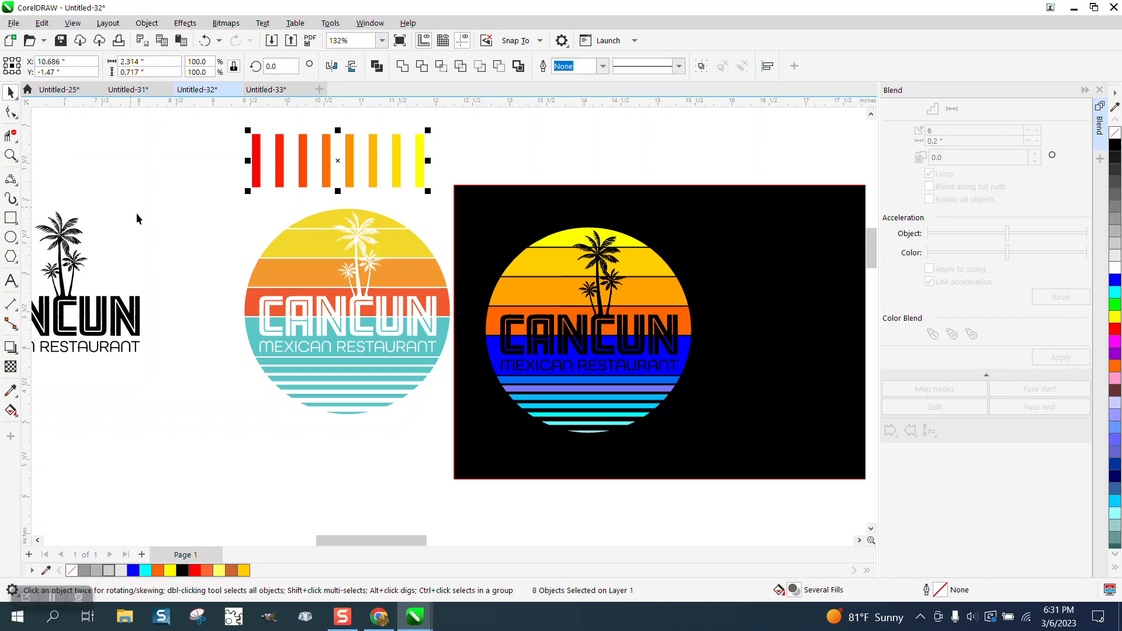
left_click(250, 297)
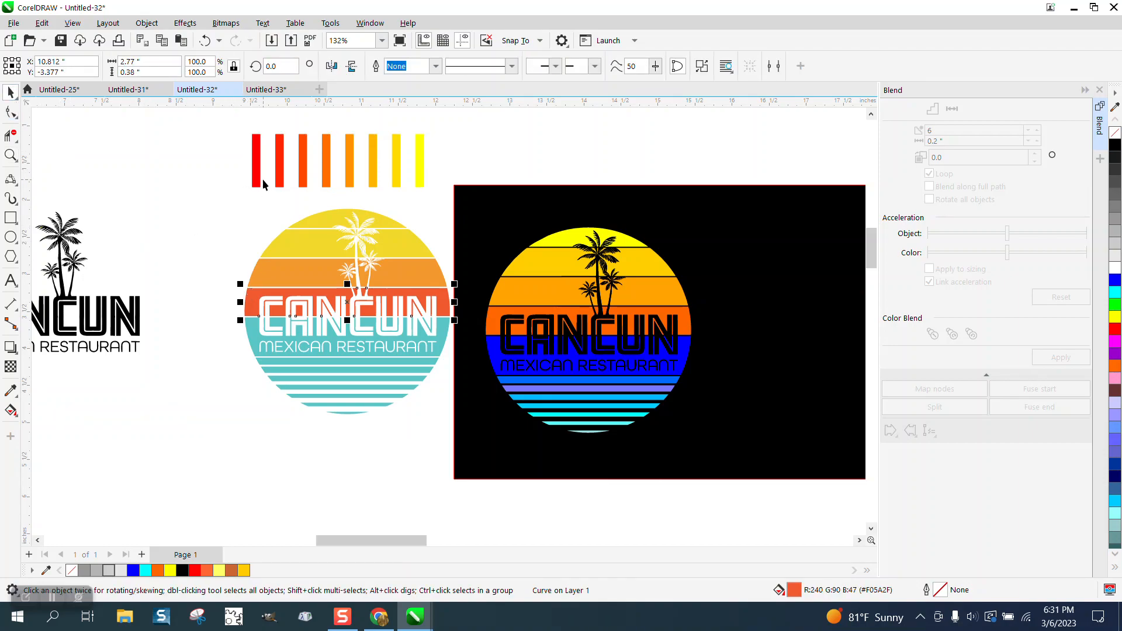
left_click(19, 399)
left_click(38, 391)
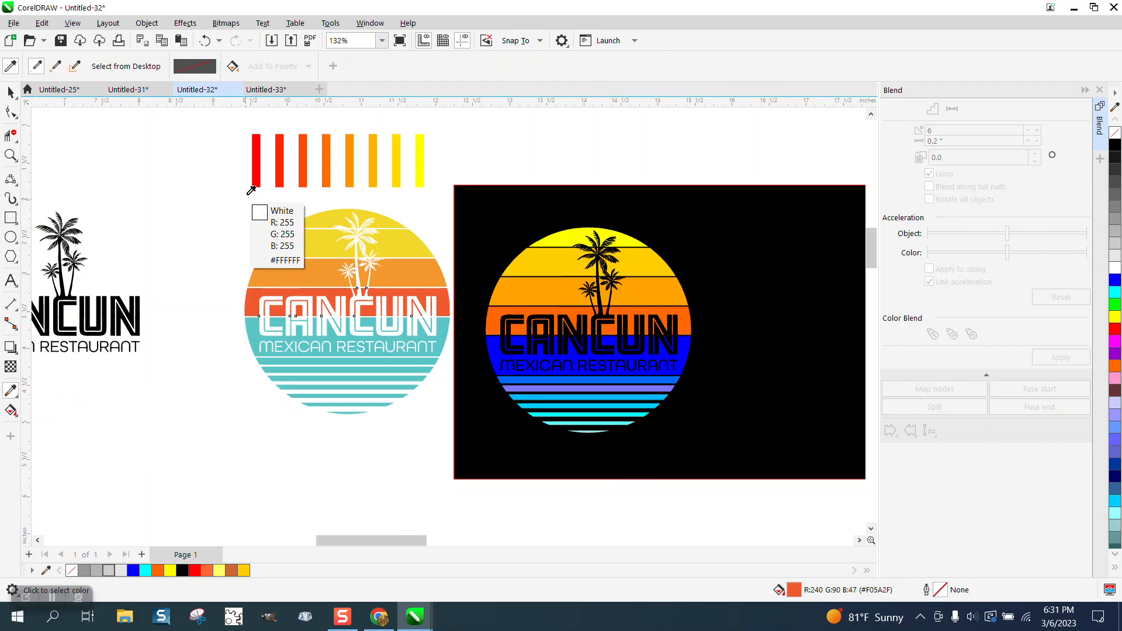
left_click(258, 174)
left_click(248, 293)
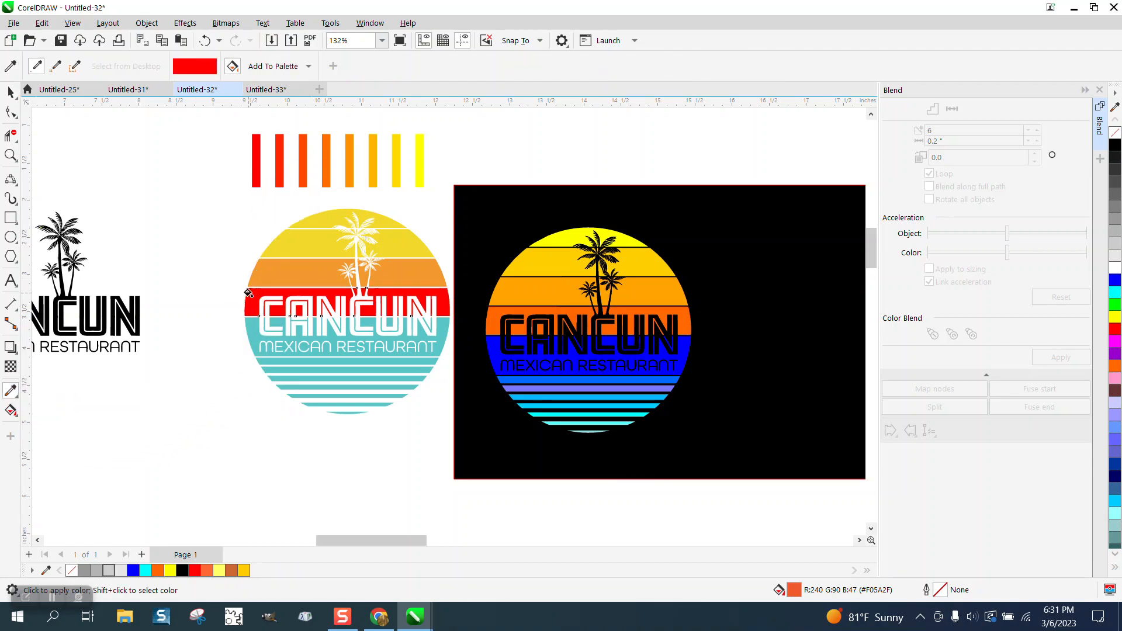
key("space")
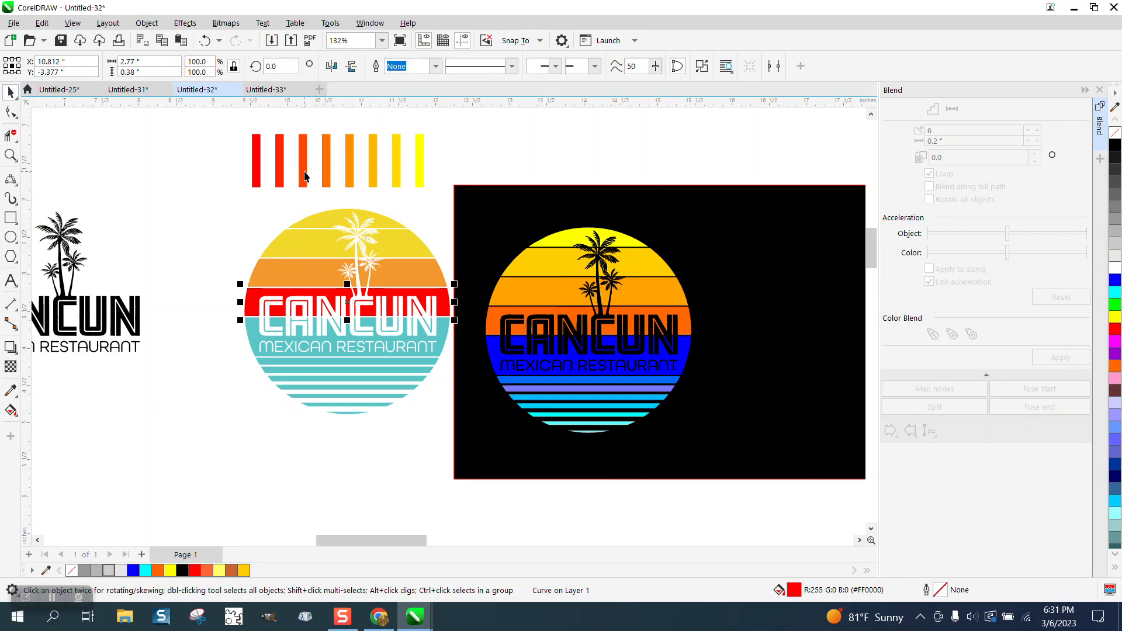
Step: Fill the orange band above the red one with the orange sampled from the fourth bar (#FF6D00)
left_click(326, 167)
key("space")
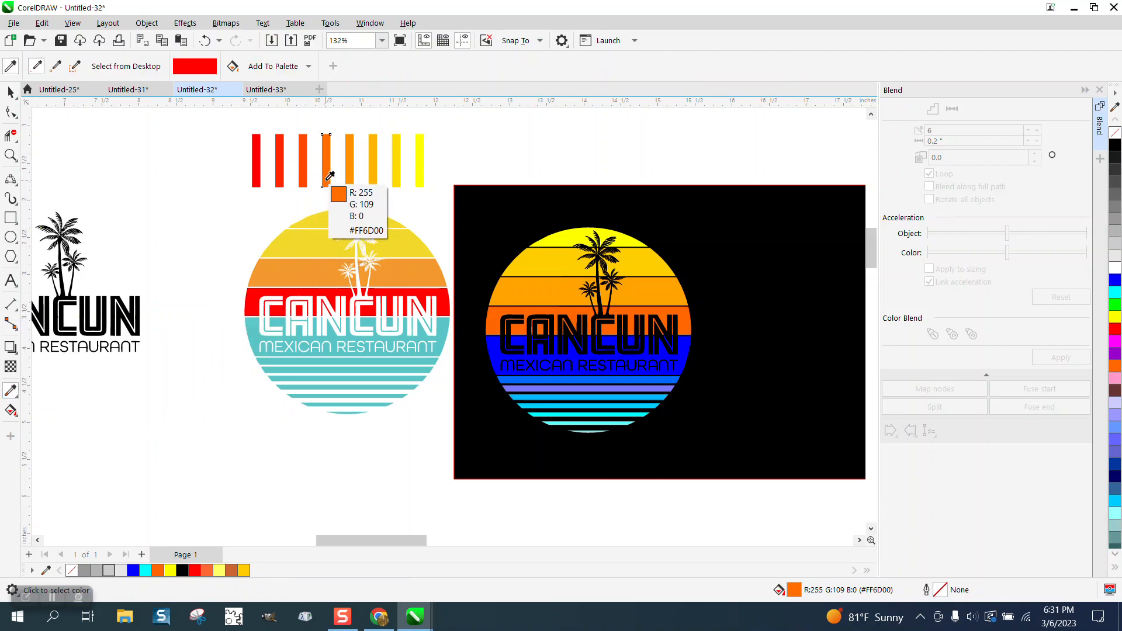
left_click(327, 168)
left_click(284, 269)
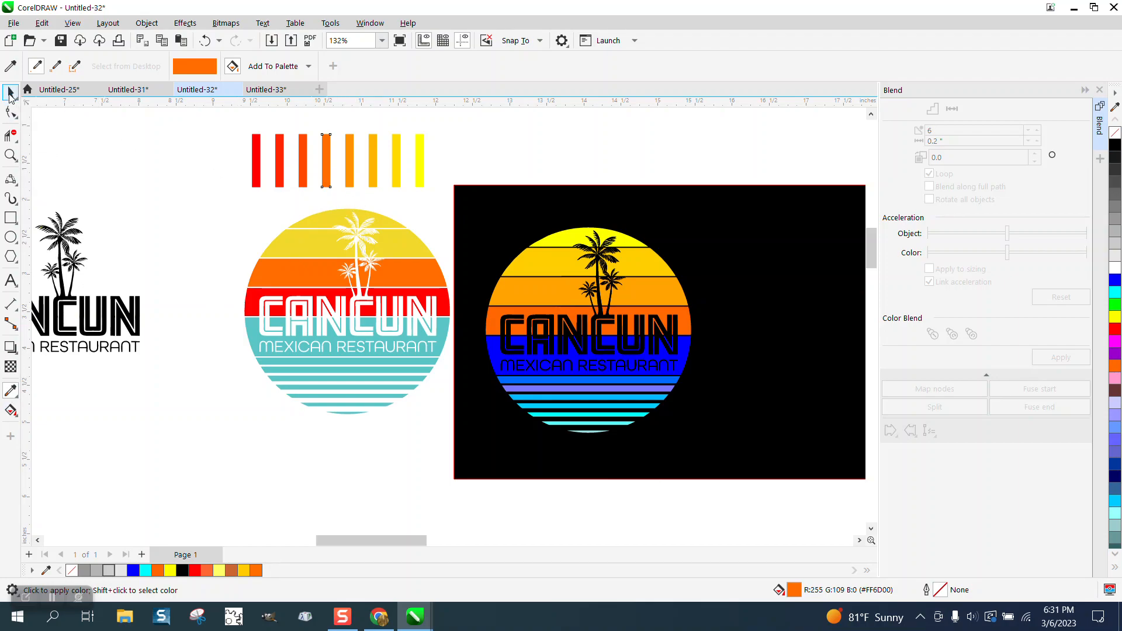
left_click(9, 92)
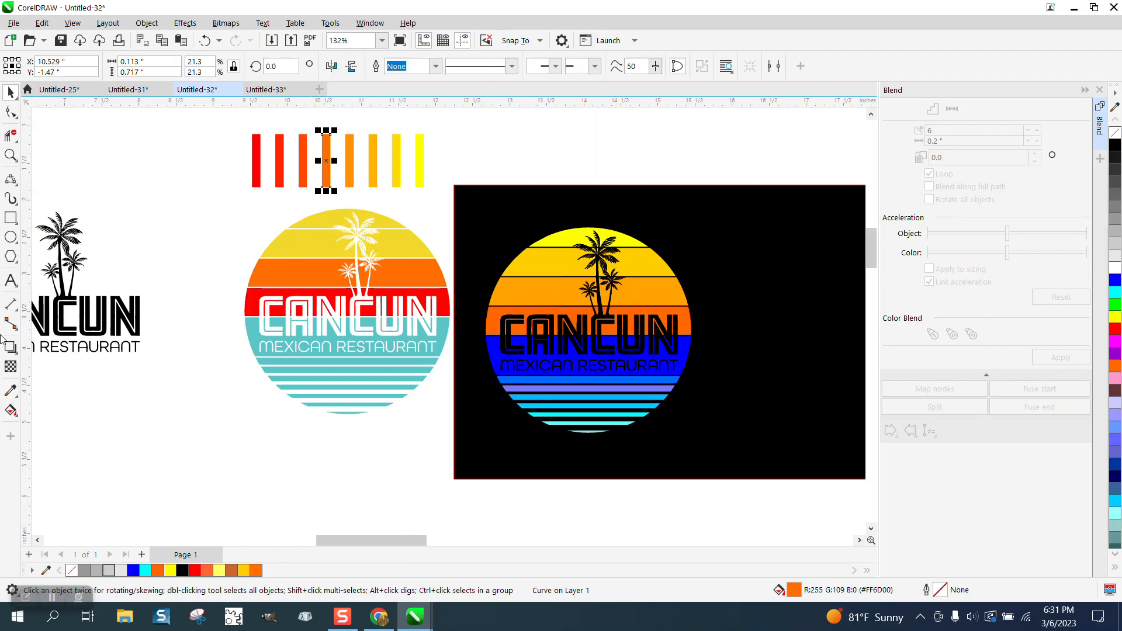
Step: Recolour the left part of the second band with the golden yellow sampled from the seventh bar
left_click(10, 391)
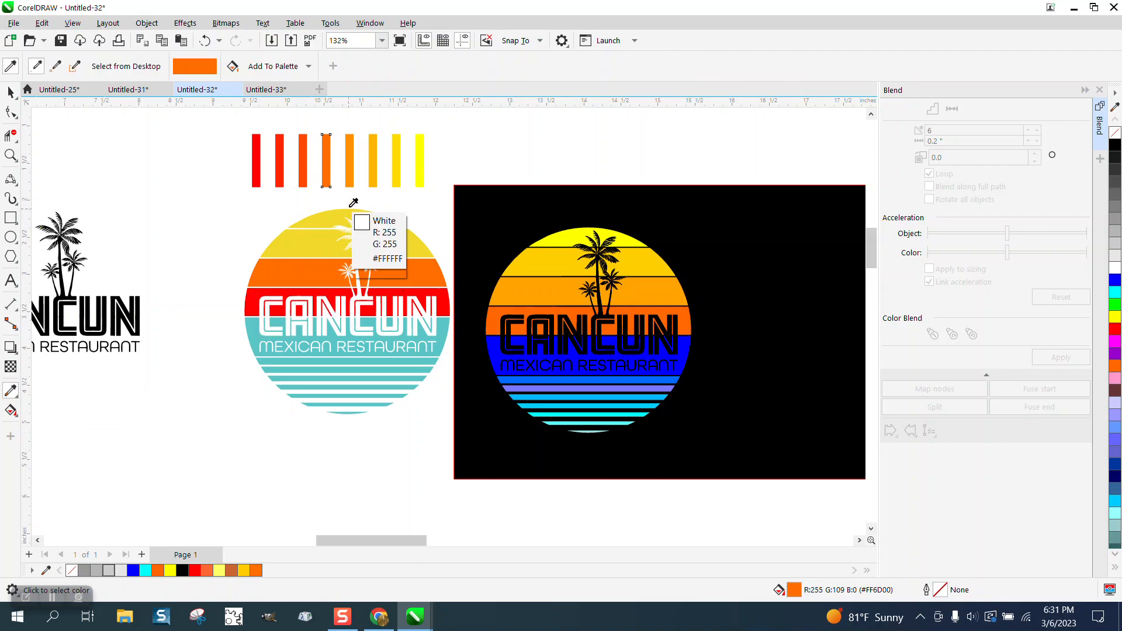
left_click(398, 162)
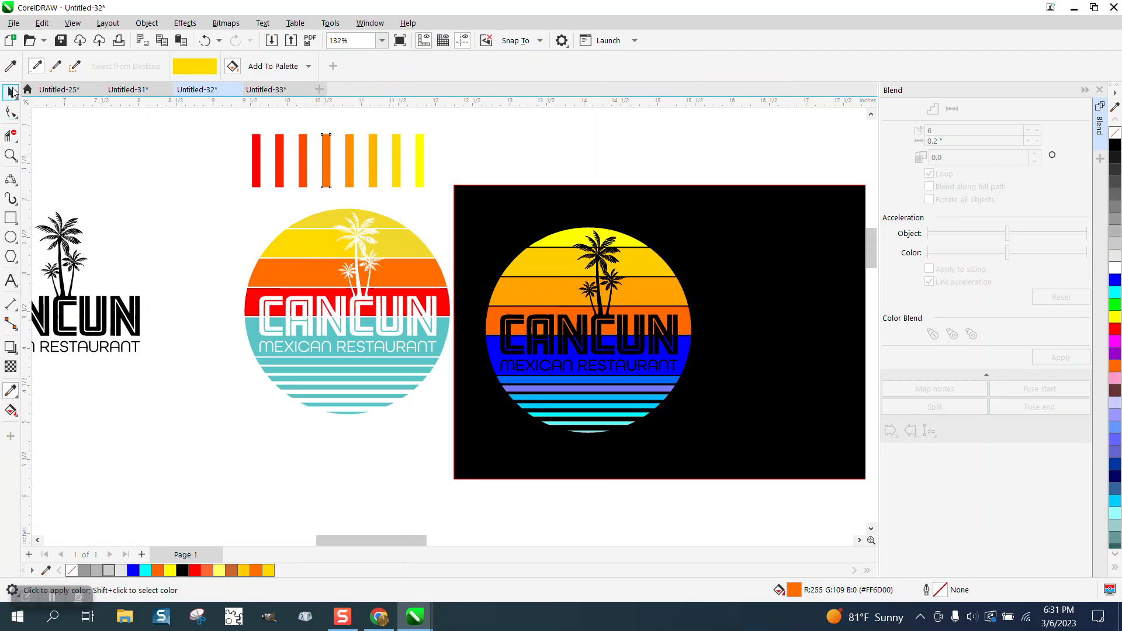
key("space")
Step: Fill the uppermost band of the white-lettered logo with the yellow sampled from the last bar (#FFFF00)
left_click(419, 153)
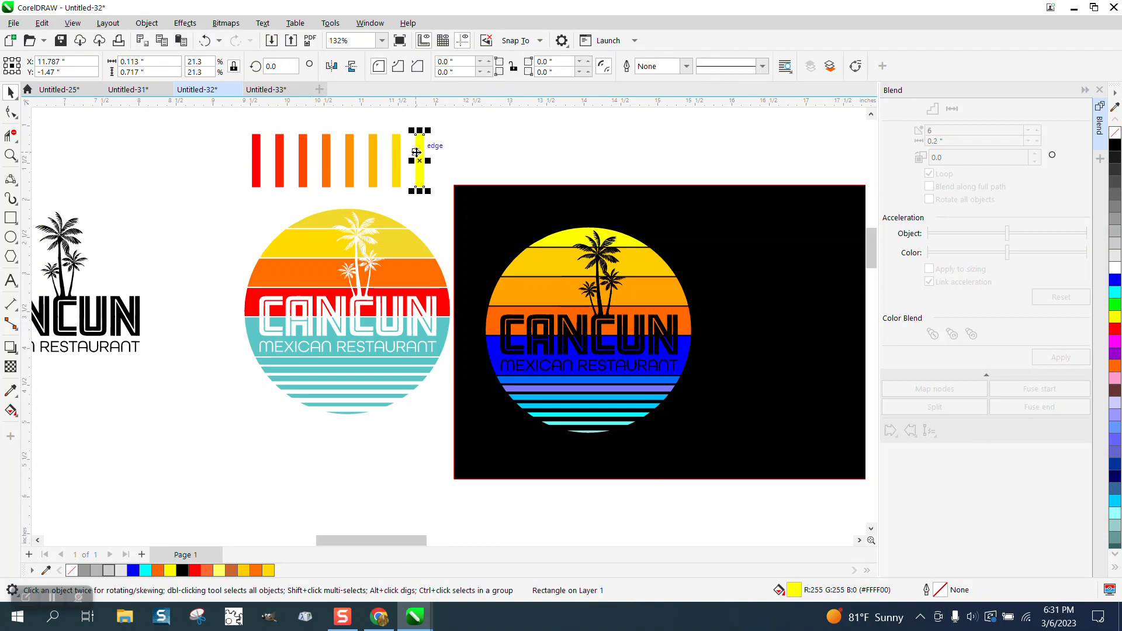
left_click(10, 390)
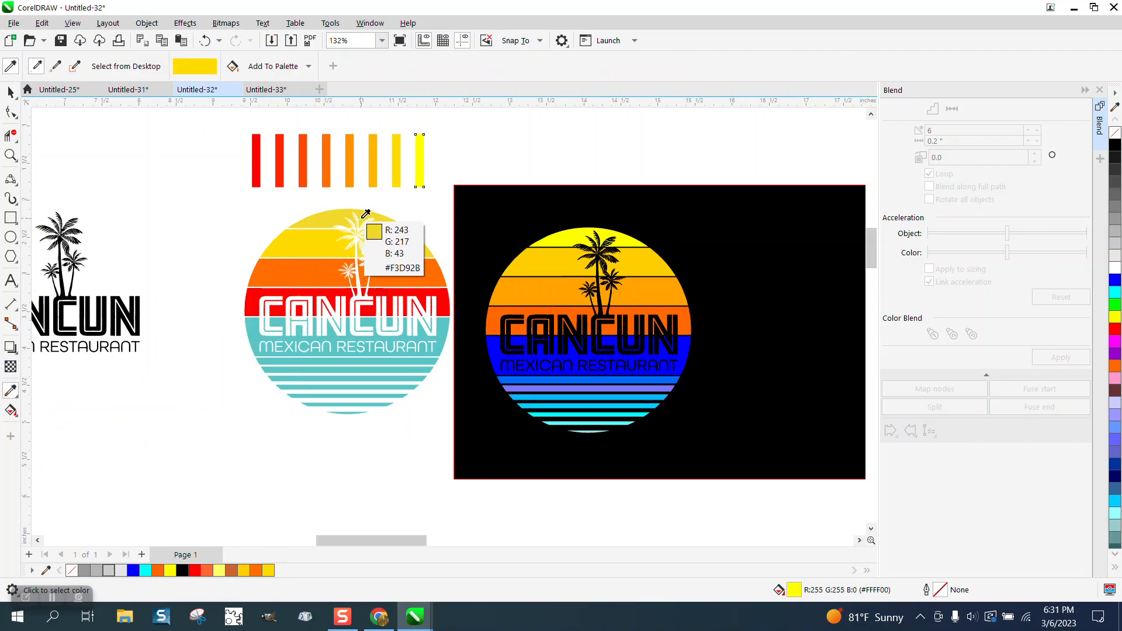
left_click(418, 177)
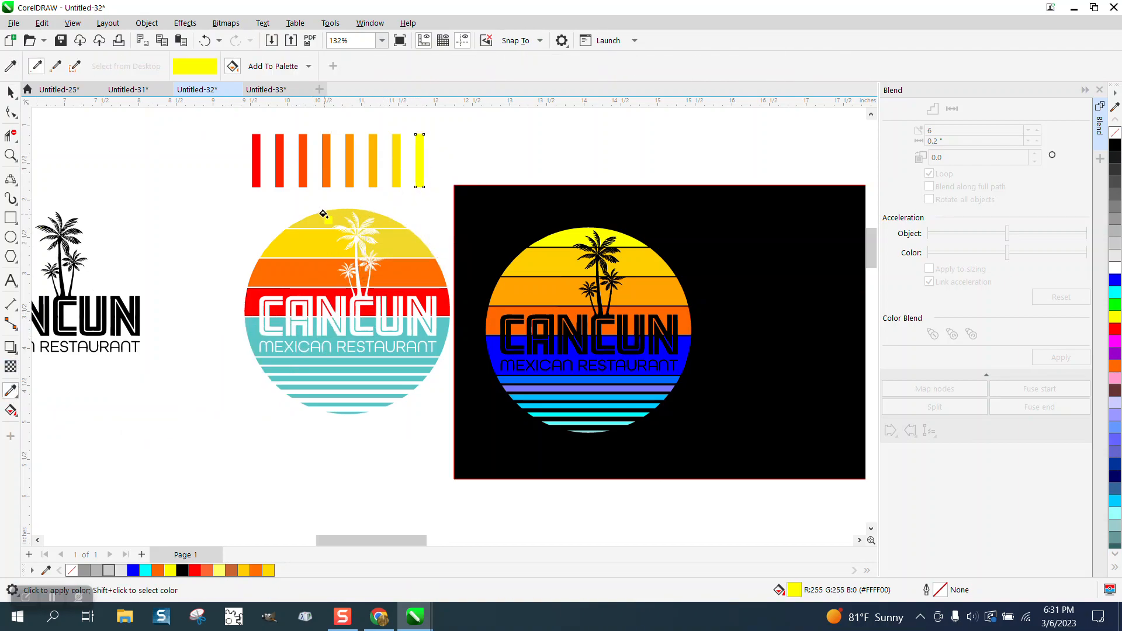
left_click(323, 215)
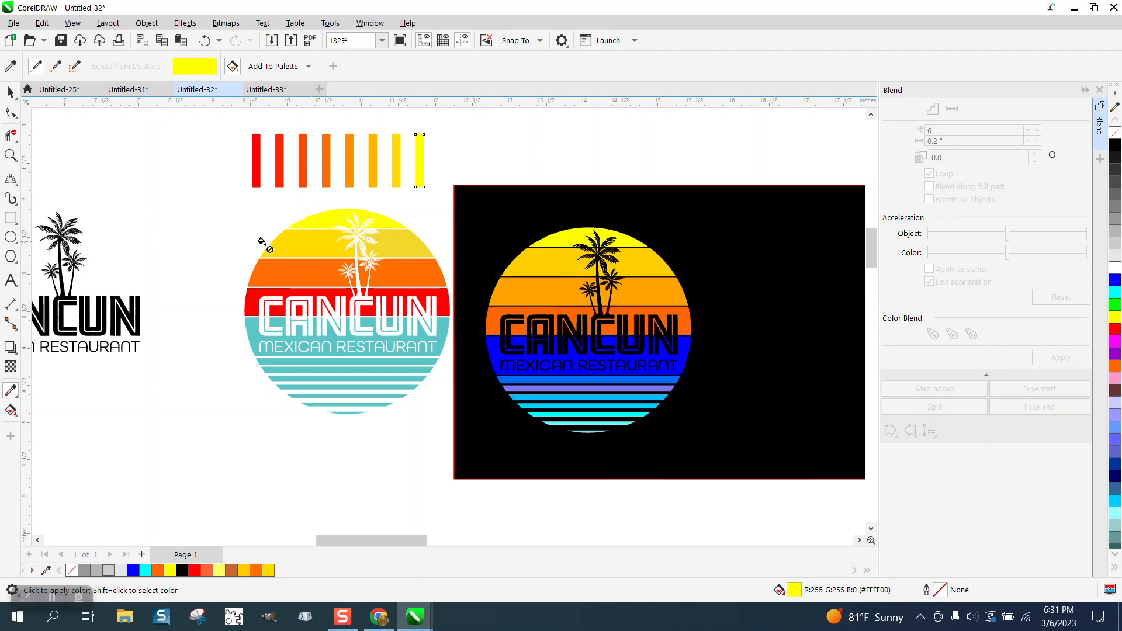
left_click(10, 92)
Step: Try to fill the white palm trees with black using Smart Fill without an outline
left_click_drag(229, 201, 433, 431)
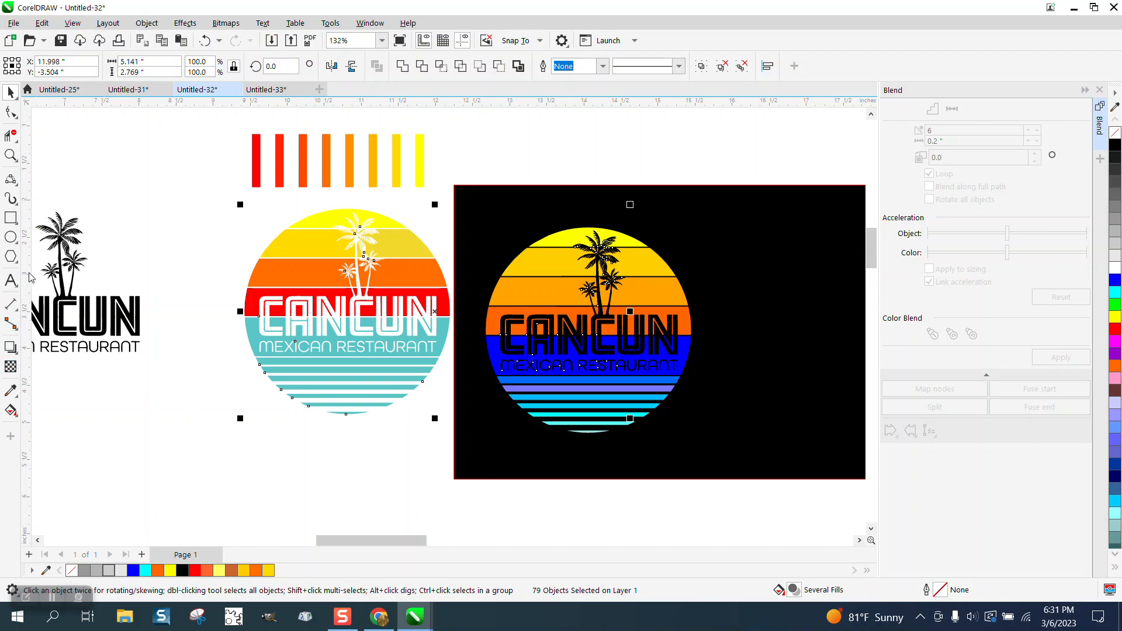
left_click(11, 155)
left_click_drag(253, 205, 560, 385)
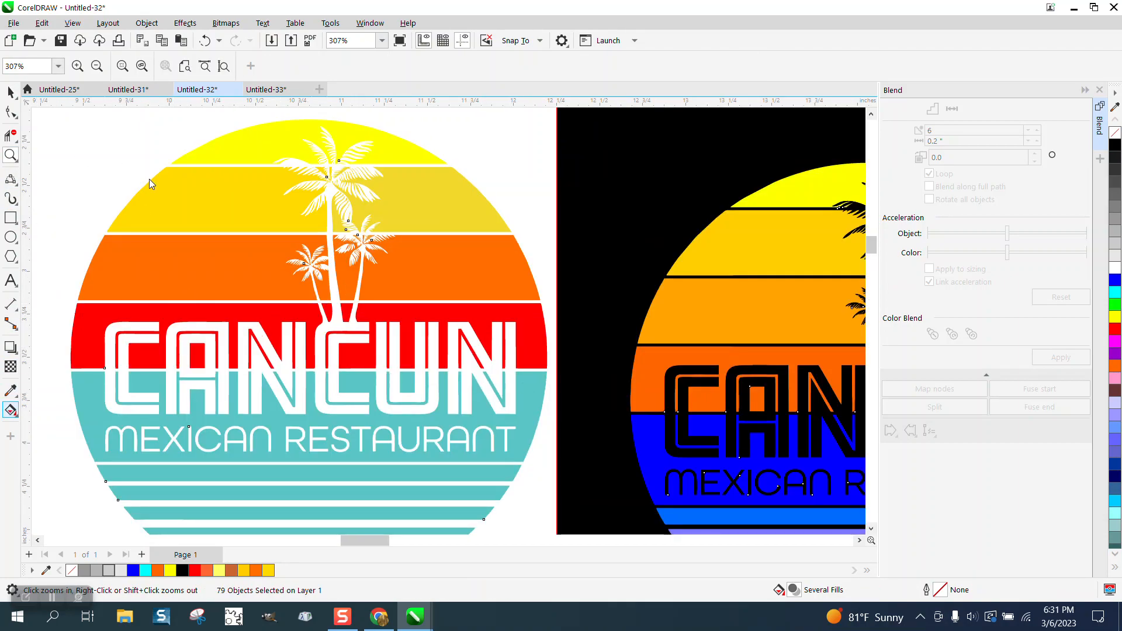
left_click(11, 410)
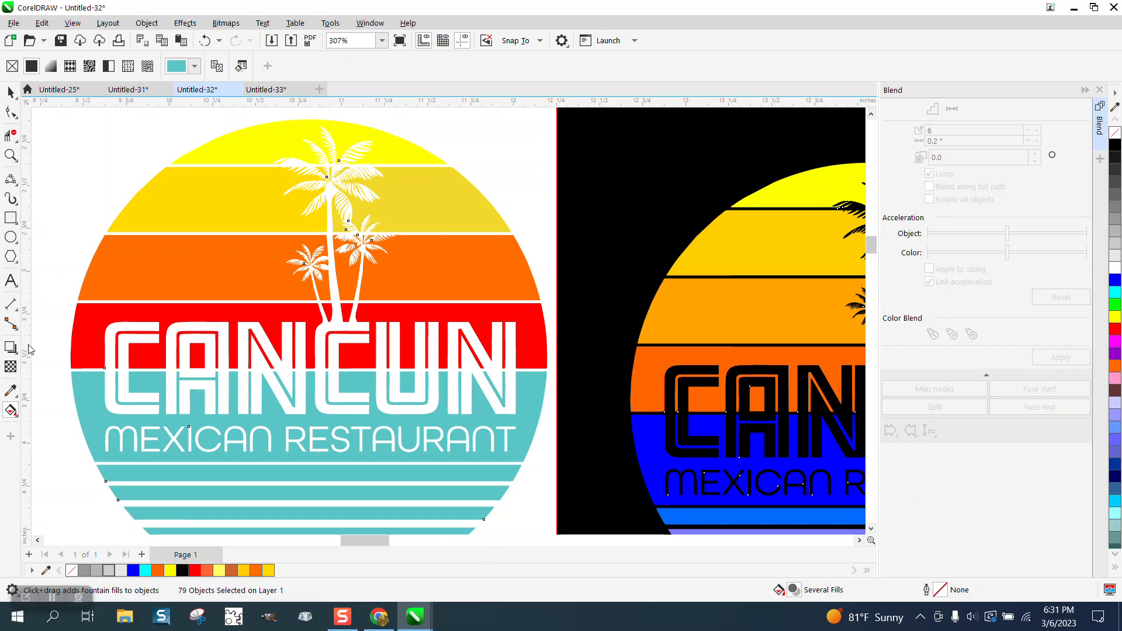
left_click(14, 416)
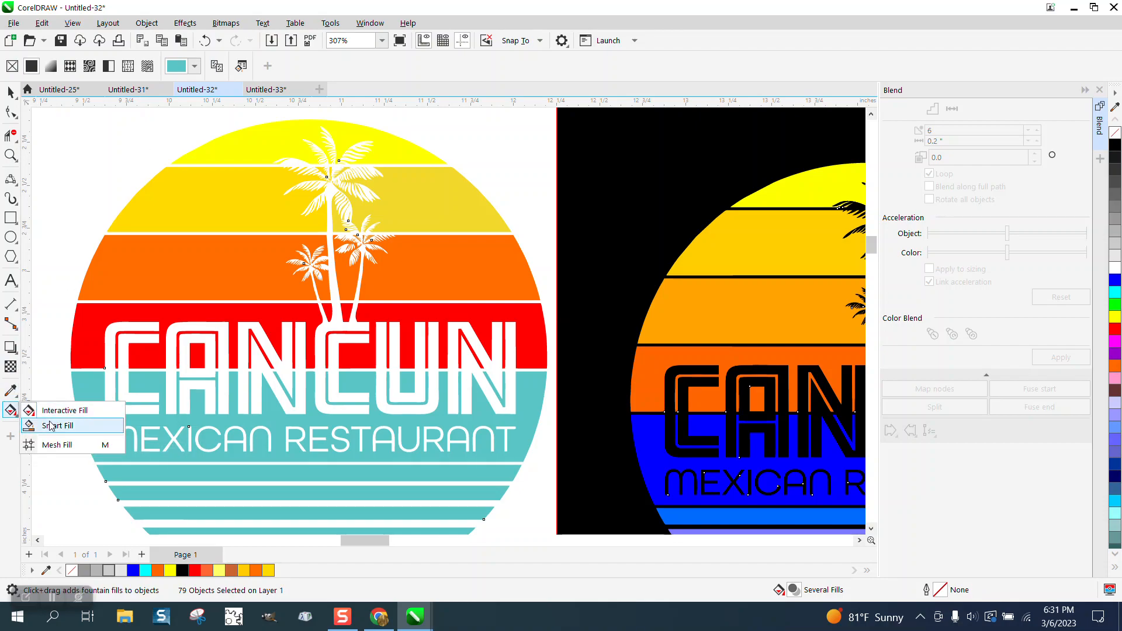
left_click(51, 425)
left_click(157, 66)
left_click(148, 135)
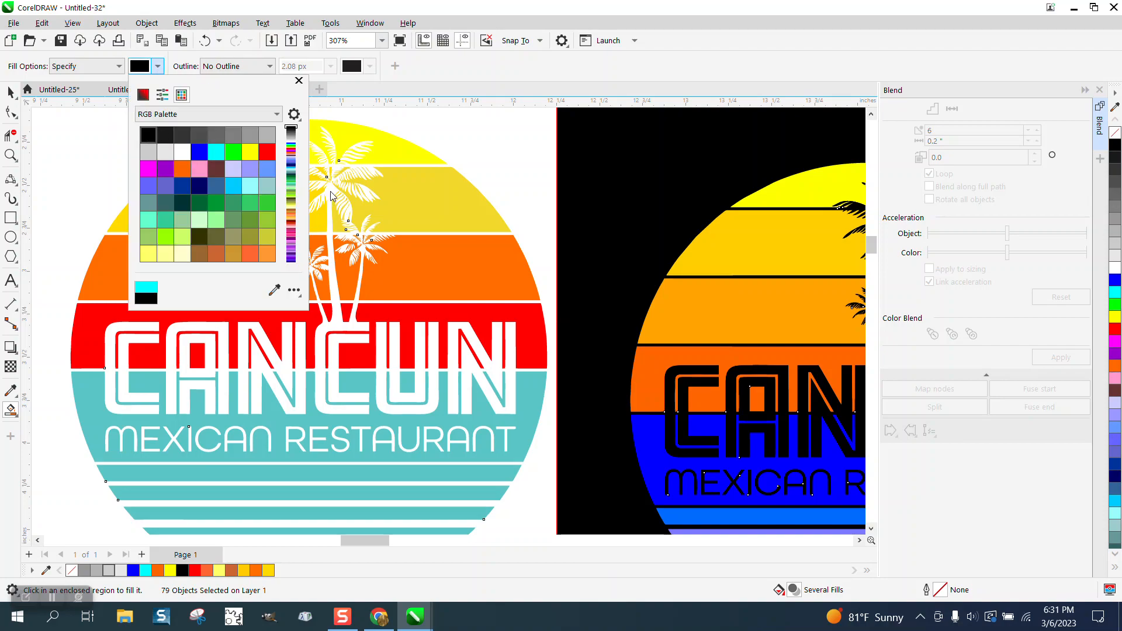
left_click(331, 192)
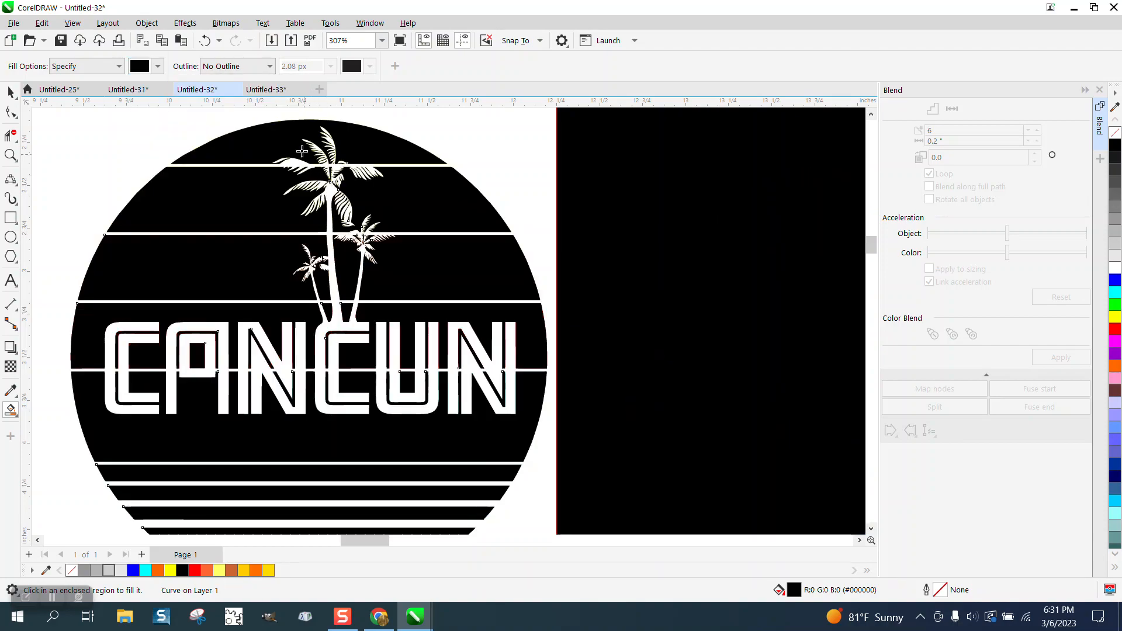
scroll(309, 277, "down", 1)
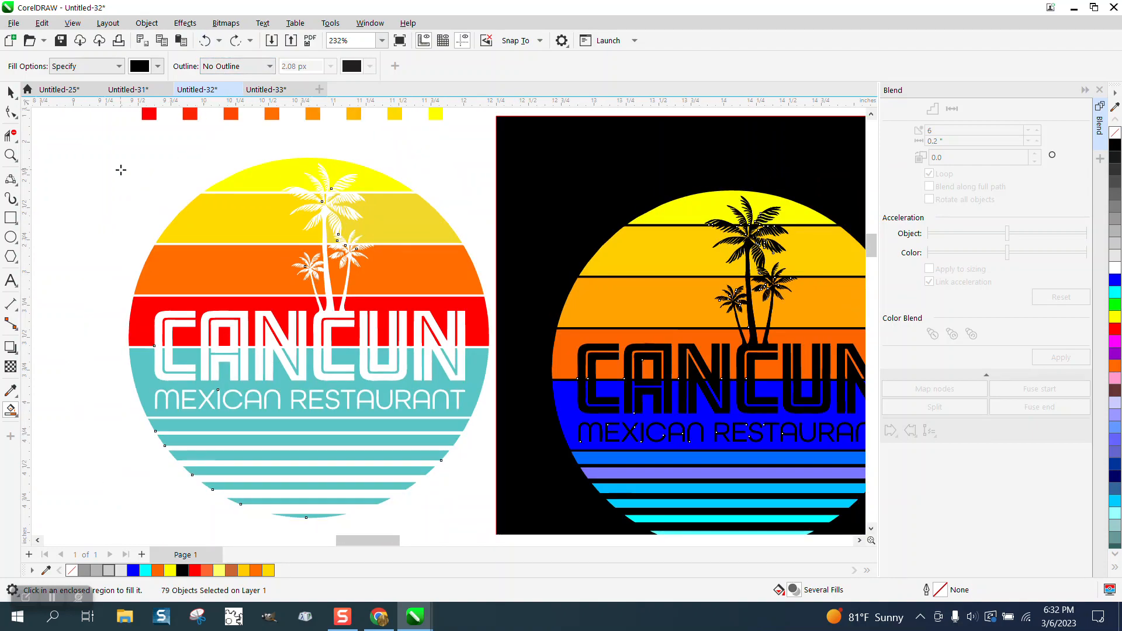
Step: Try placing the black palm and lettering artwork over the recoloured bands, then undo the move
left_click(10, 92)
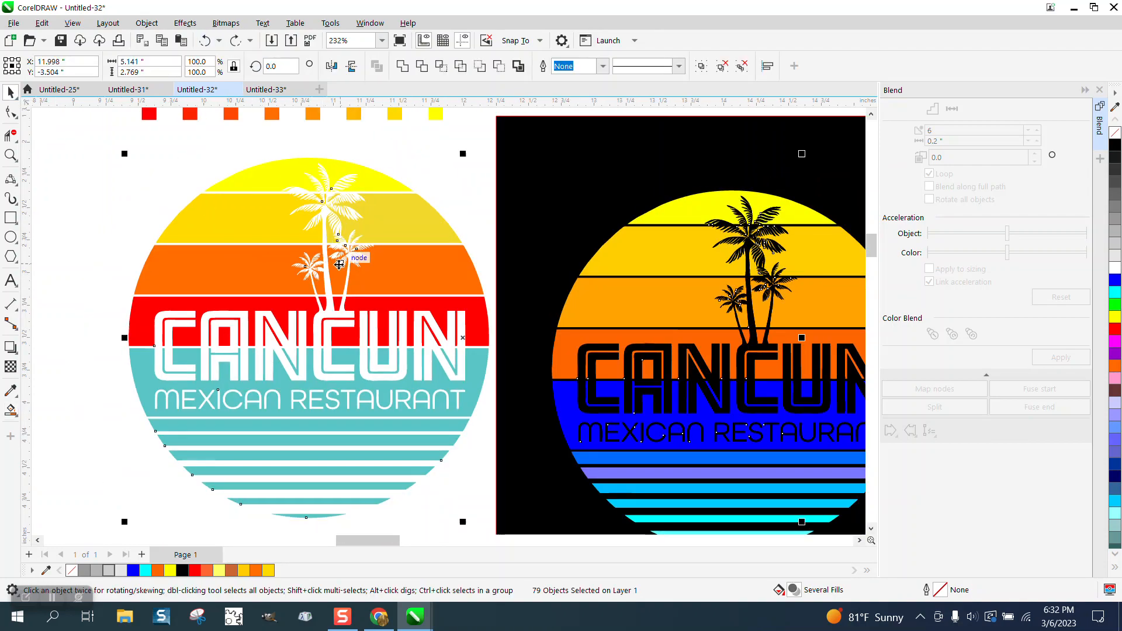
scroll(333, 263, "down", 1)
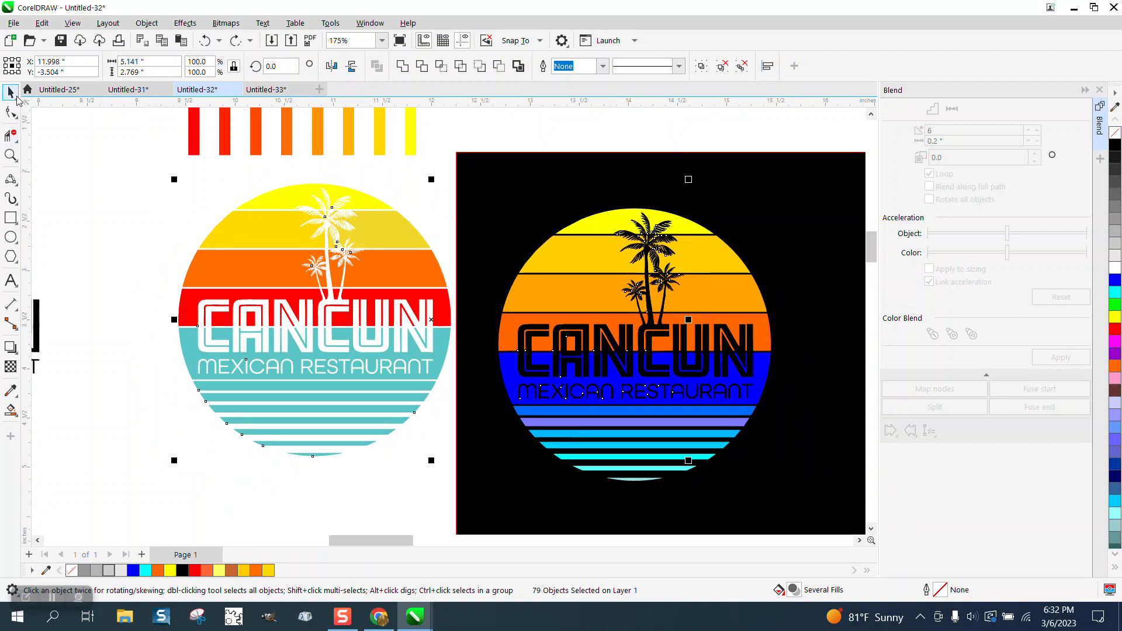
scroll(529, 375, "down", 2)
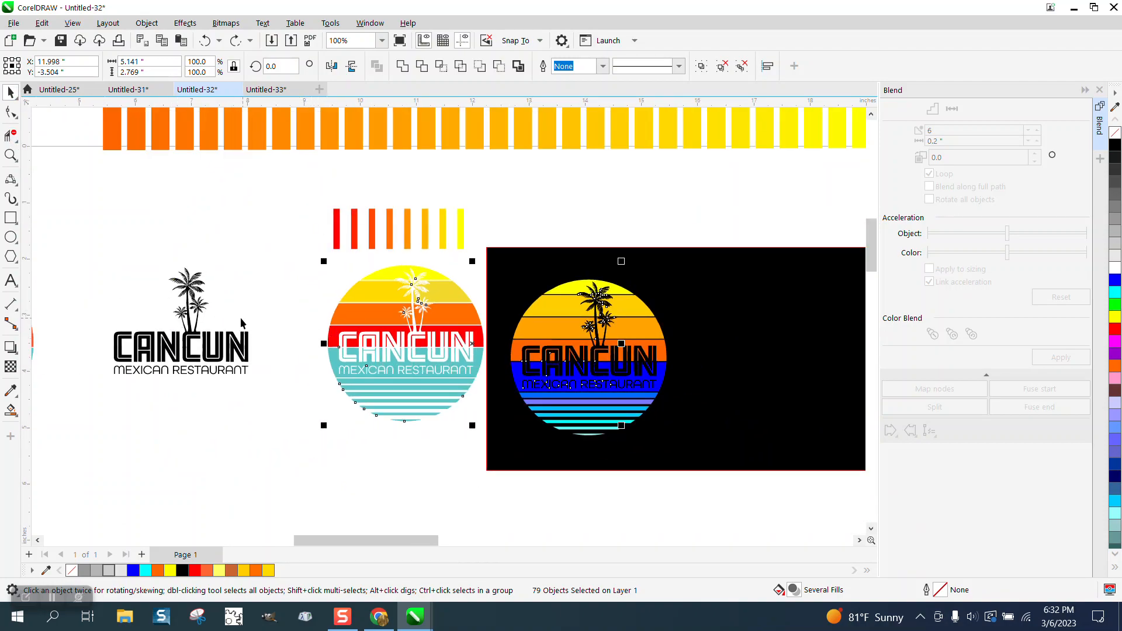
left_click_drag(89, 252, 279, 405)
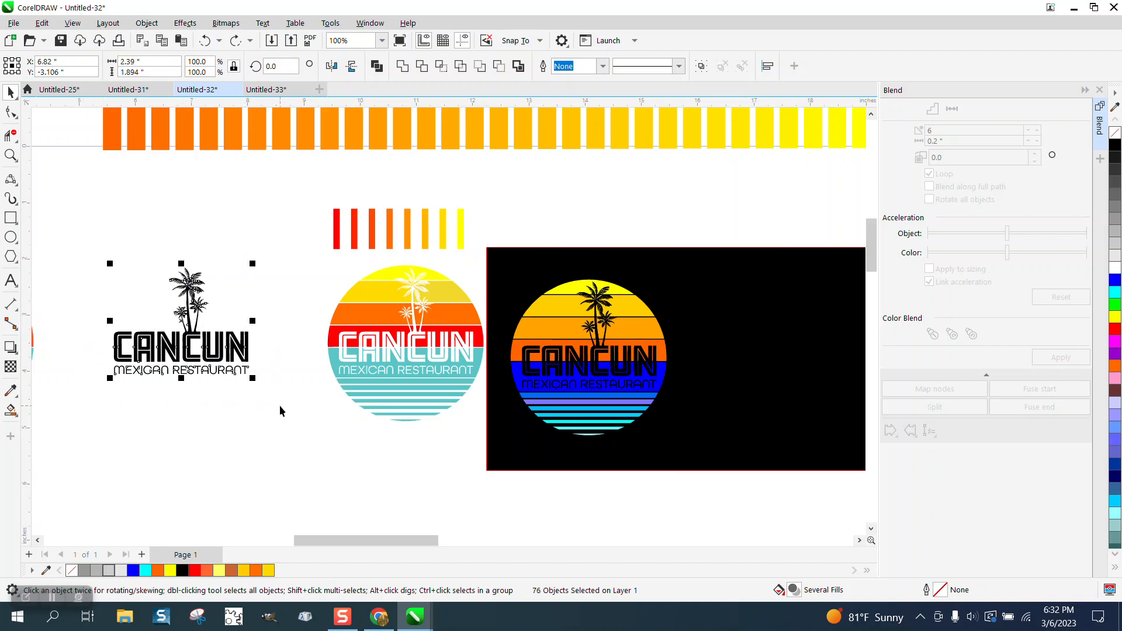
key("c")
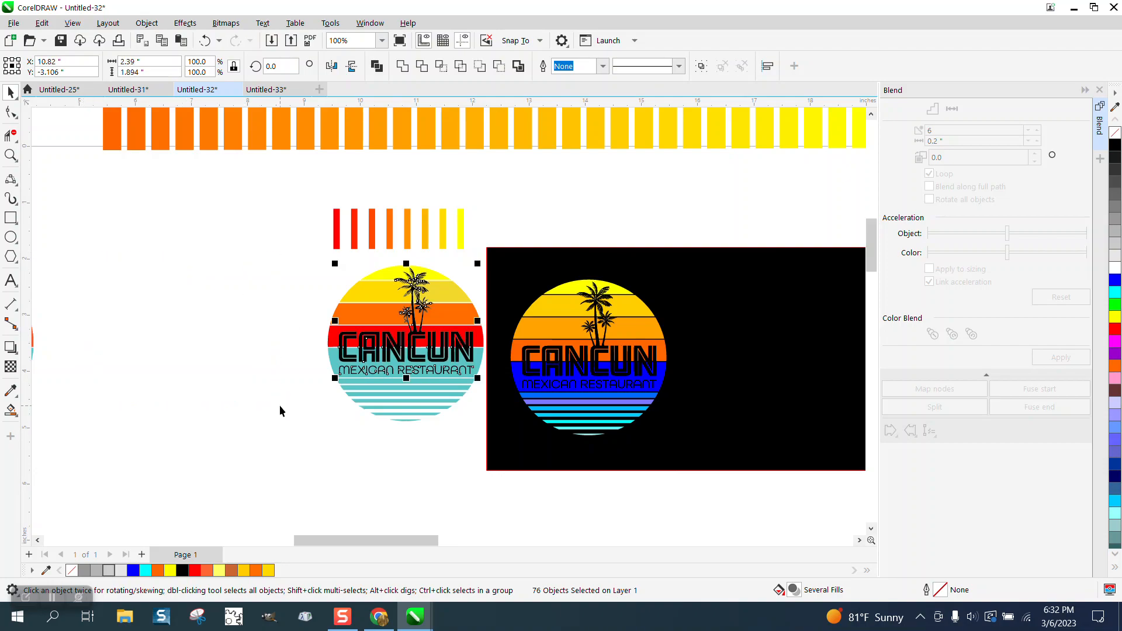
left_click(255, 377)
left_click(413, 351)
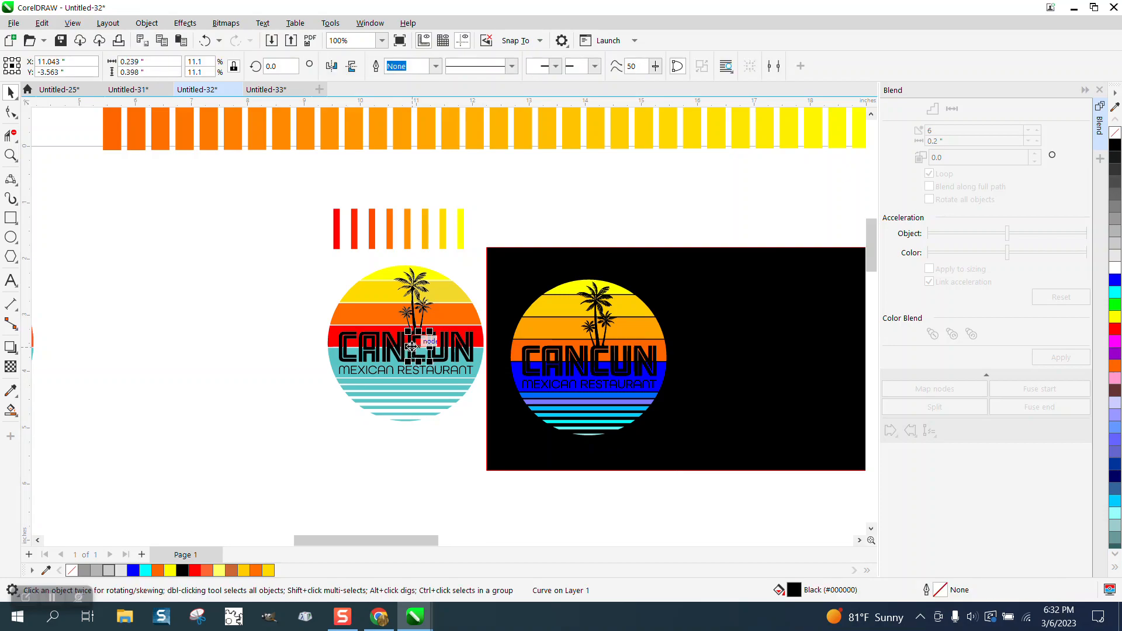
left_click(205, 40)
Step: Group all the objects of the black palm and lettering artwork
left_click_drag(216, 388, 217, 390)
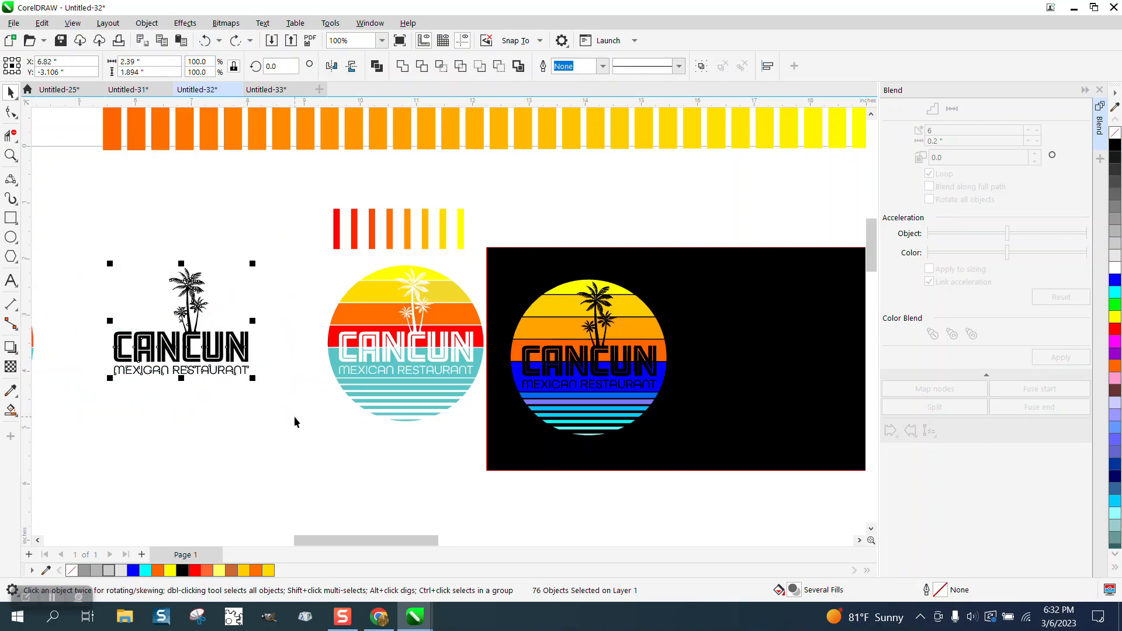
key("ctrl+g")
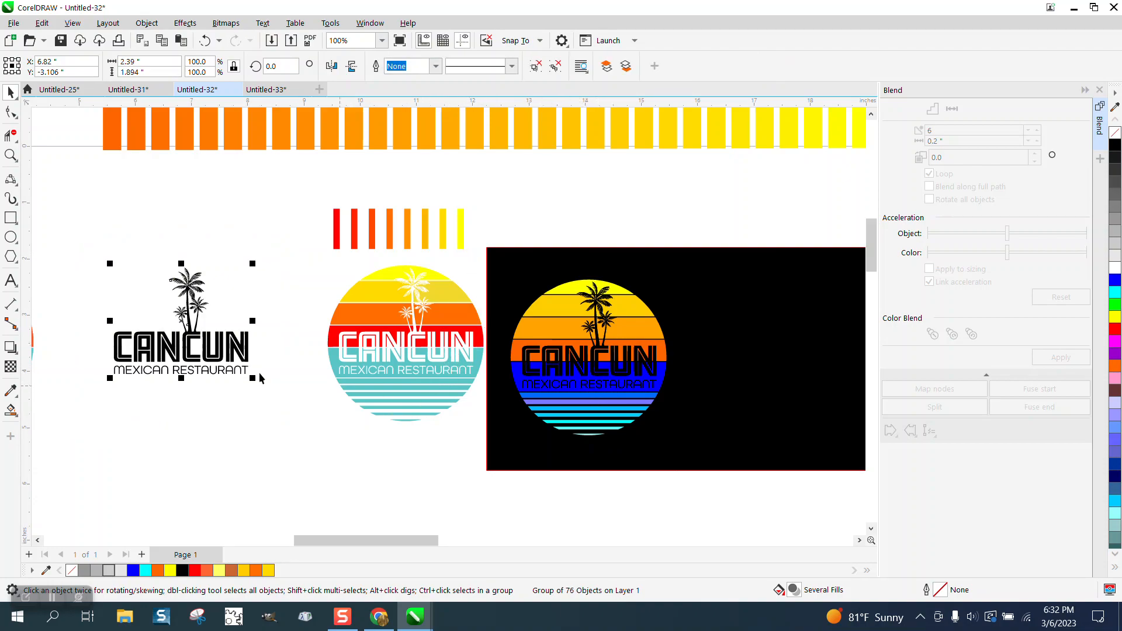
Step: Draw a narrow upright rectangle about 0.11 by 1.07 inches below the black artwork, filled blue with no outline
left_click(11, 218)
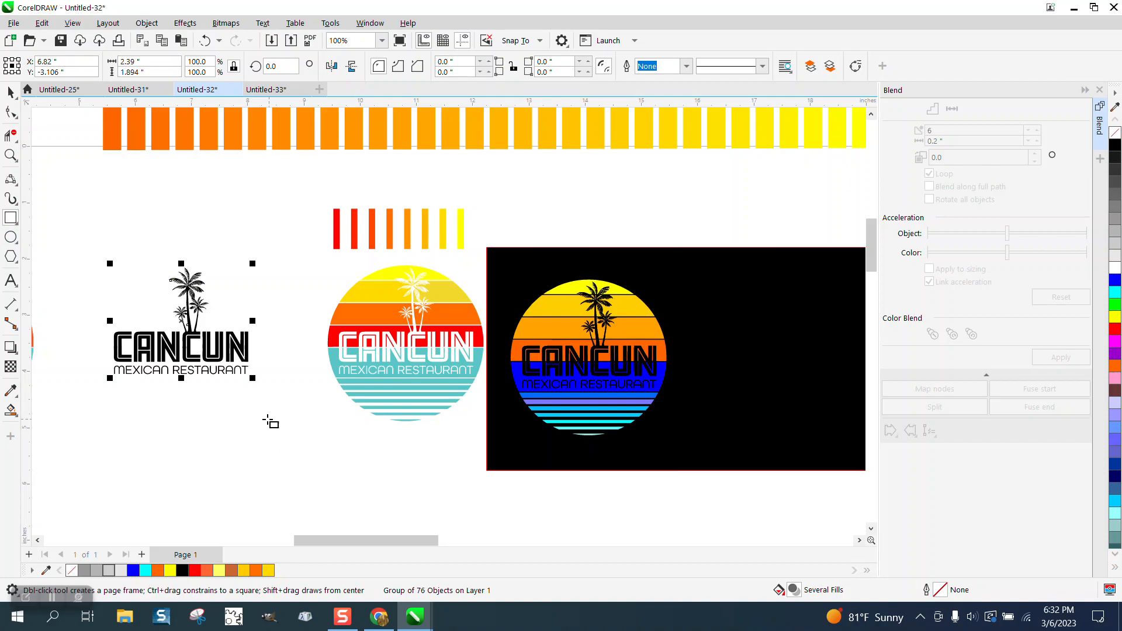
left_click_drag(146, 421, 160, 490)
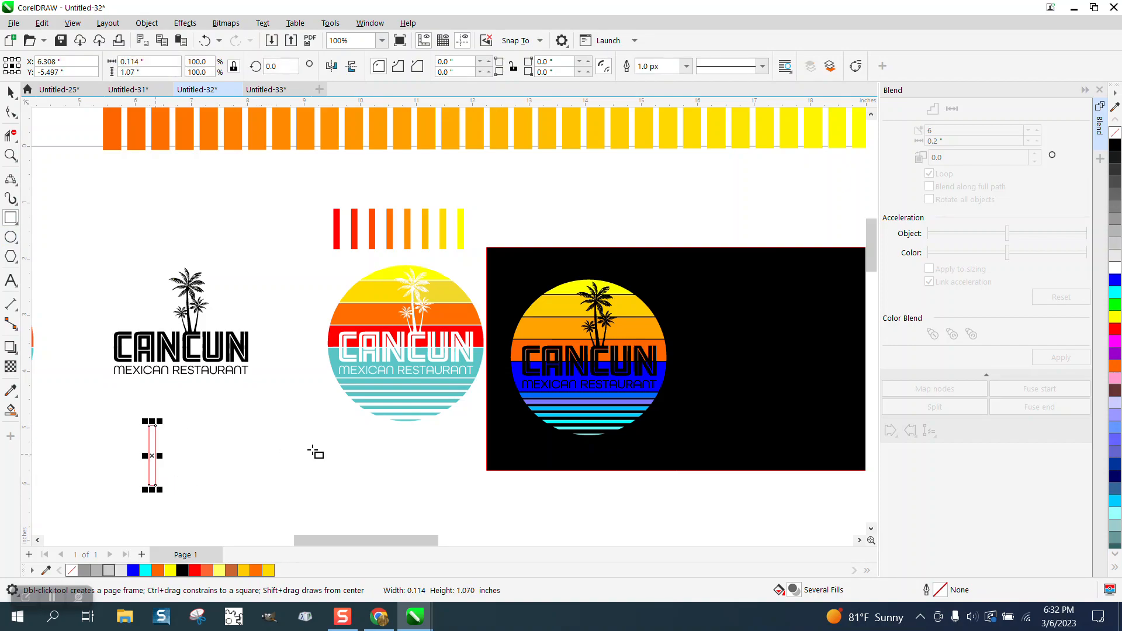
left_click(1115, 280)
right_click(1116, 134)
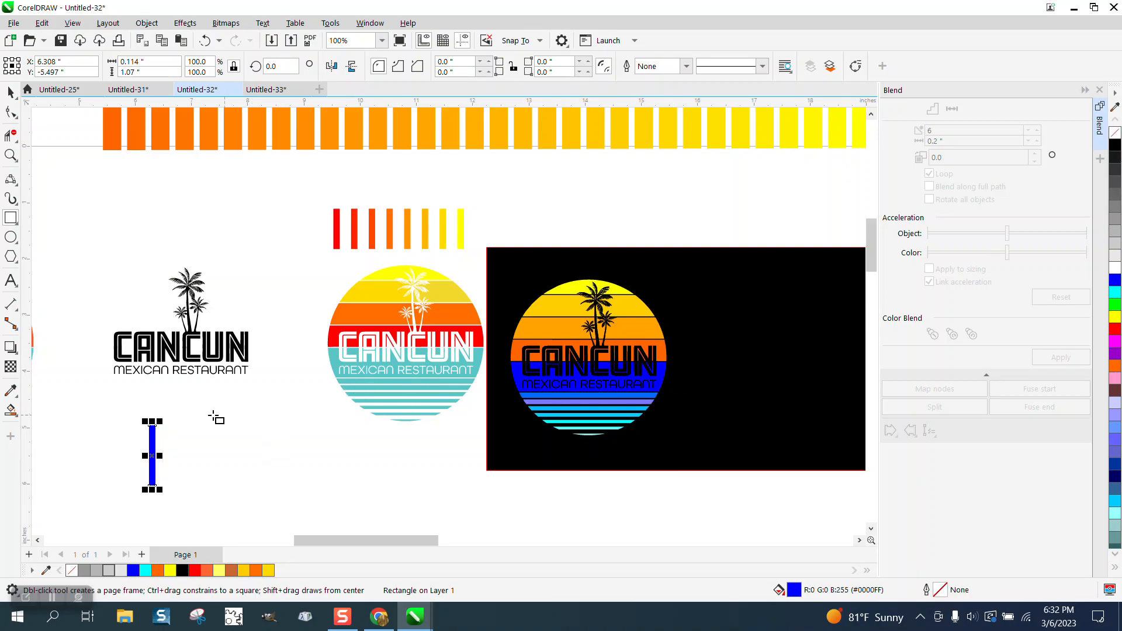
Step: Copy the blue bar about 3 inches to its right and align both bars level with each other
left_click_drag(151, 455, 151, 456)
left_click_drag(259, 466, 320, 466)
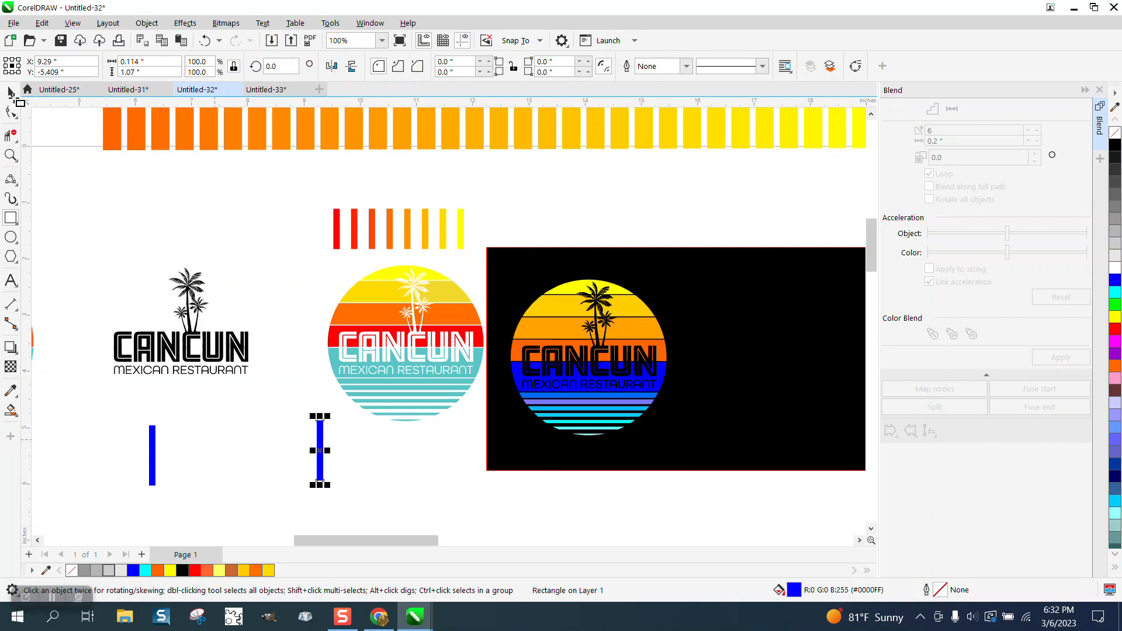
key("space")
left_click_drag(132, 392, 377, 497)
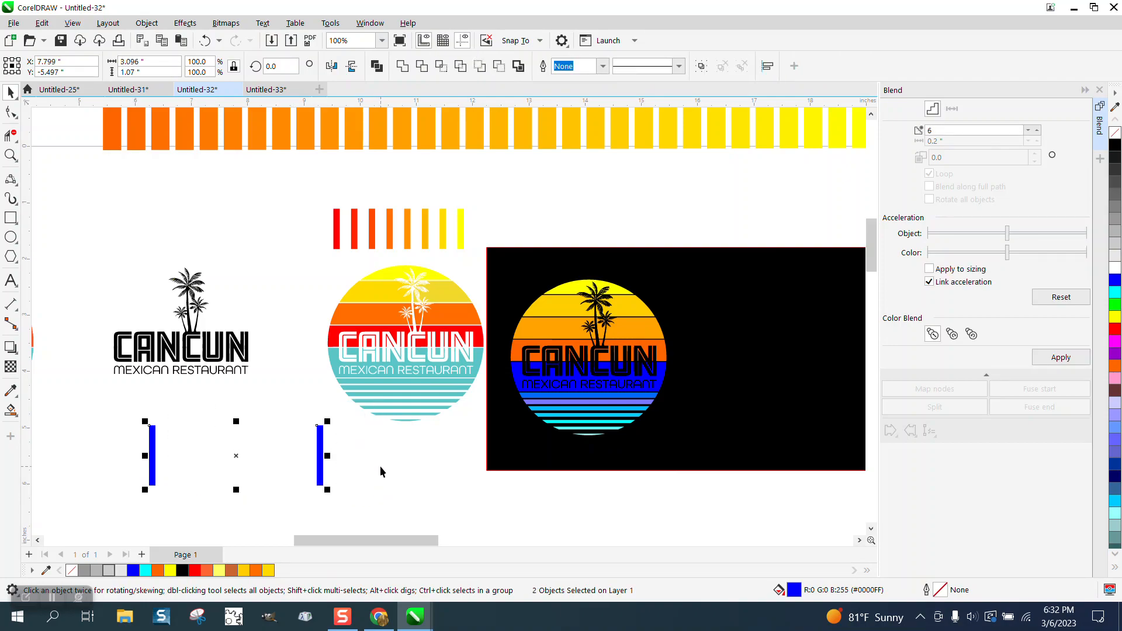
Step: Fill the second blue bar with cyan and blend the two bars using 6 intermediate steps
left_click(321, 459)
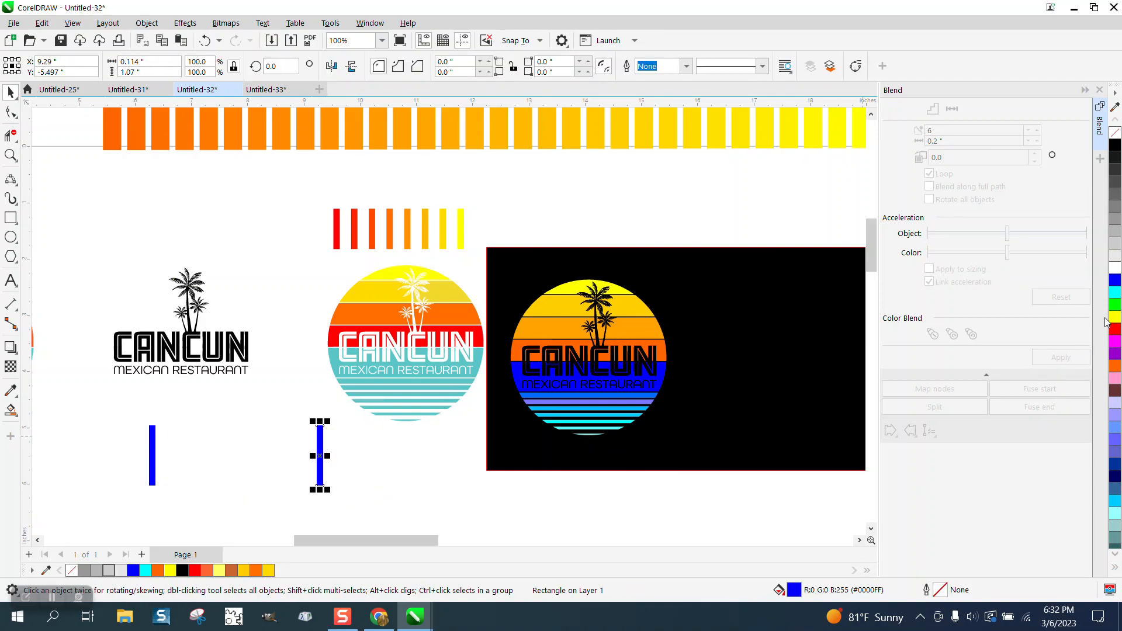
left_click(1115, 292)
left_click_drag(130, 424, 376, 504)
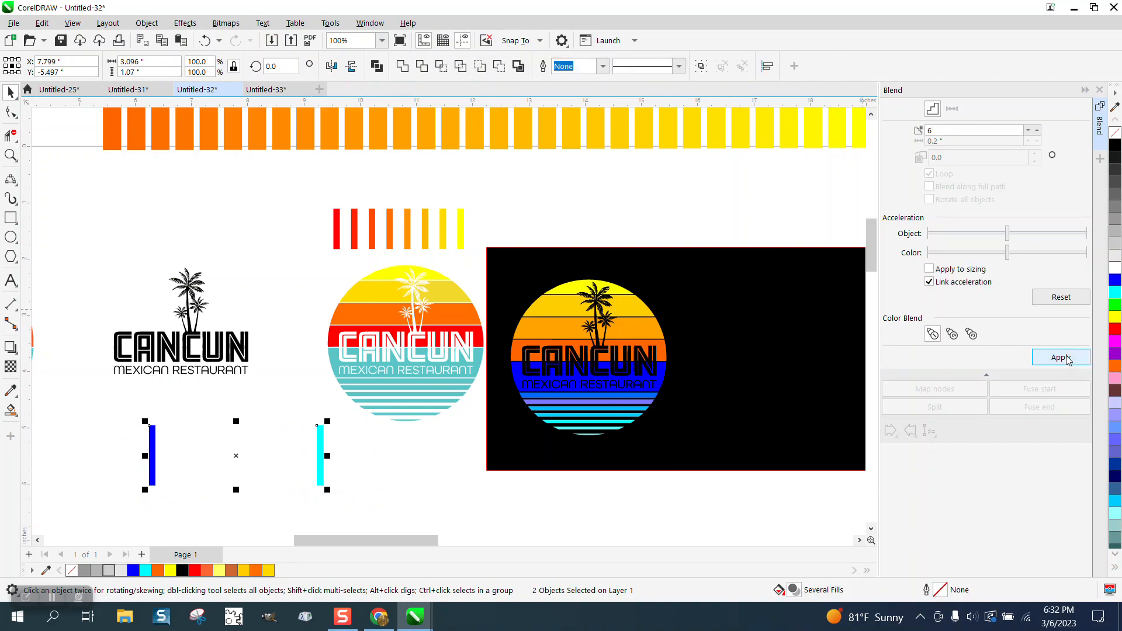
left_click(1061, 357)
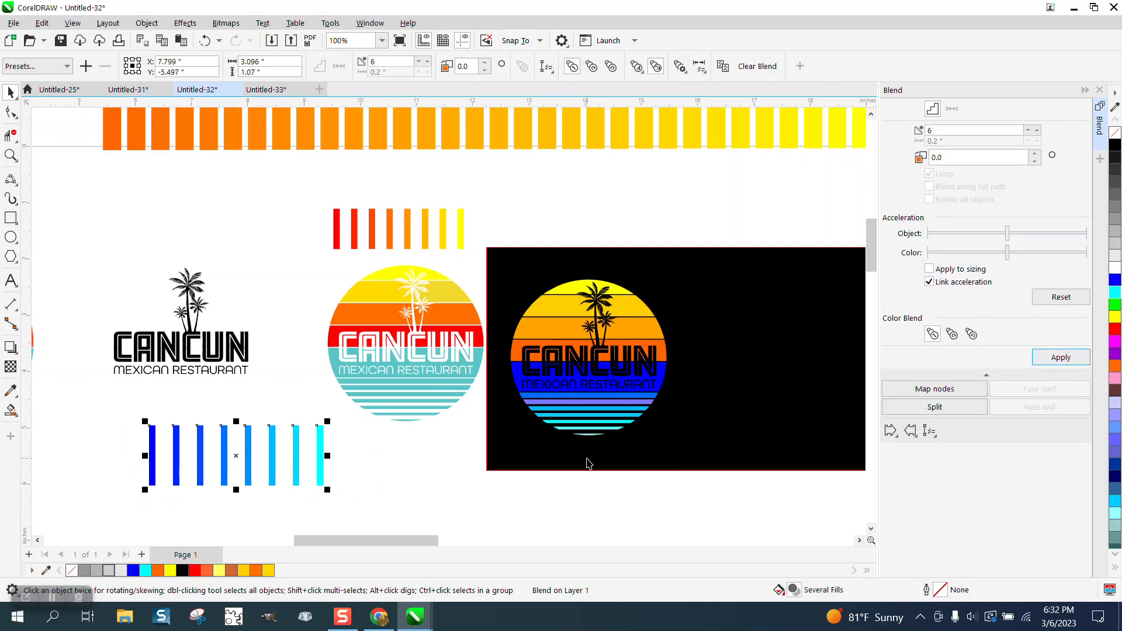
Step: Move the blue-to-cyan blend about 2.45 inches sideways so it sits beneath the white-lettered Cancun logo
left_click_drag(196, 449, 375, 457)
left_click(10, 155)
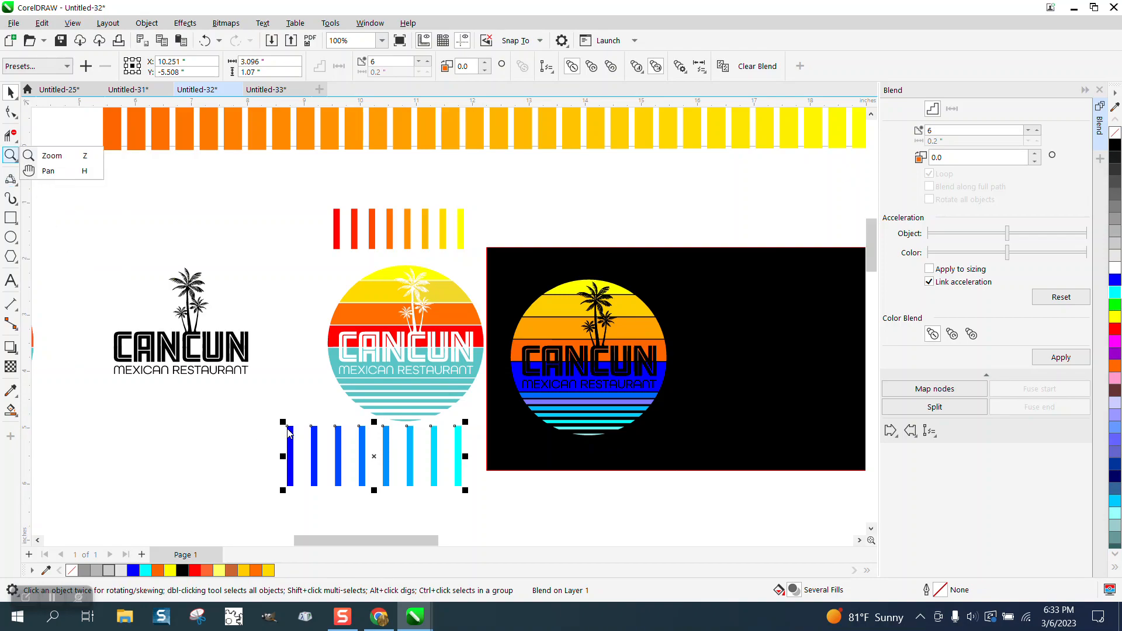
left_click(49, 155)
left_click_drag(272, 305, 551, 496)
Step: Break the blue-to-cyan blend apart and ungroup it into individual bars
left_click(10, 92)
left_click(146, 23)
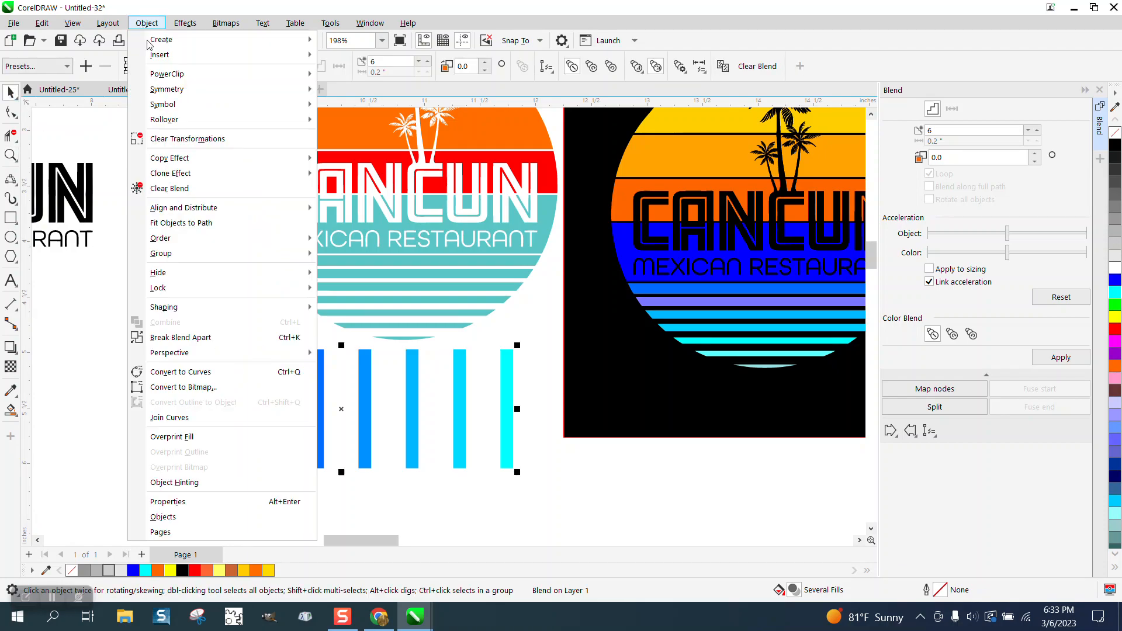
left_click(180, 338)
left_click(146, 23)
mouse_move(166, 253)
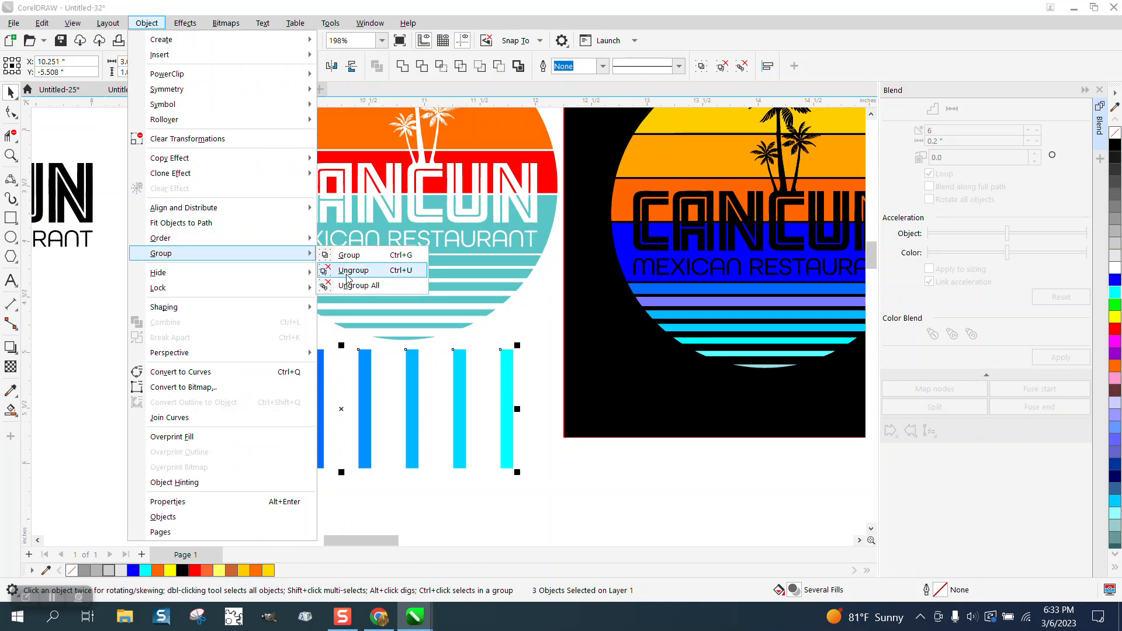
left_click(345, 275)
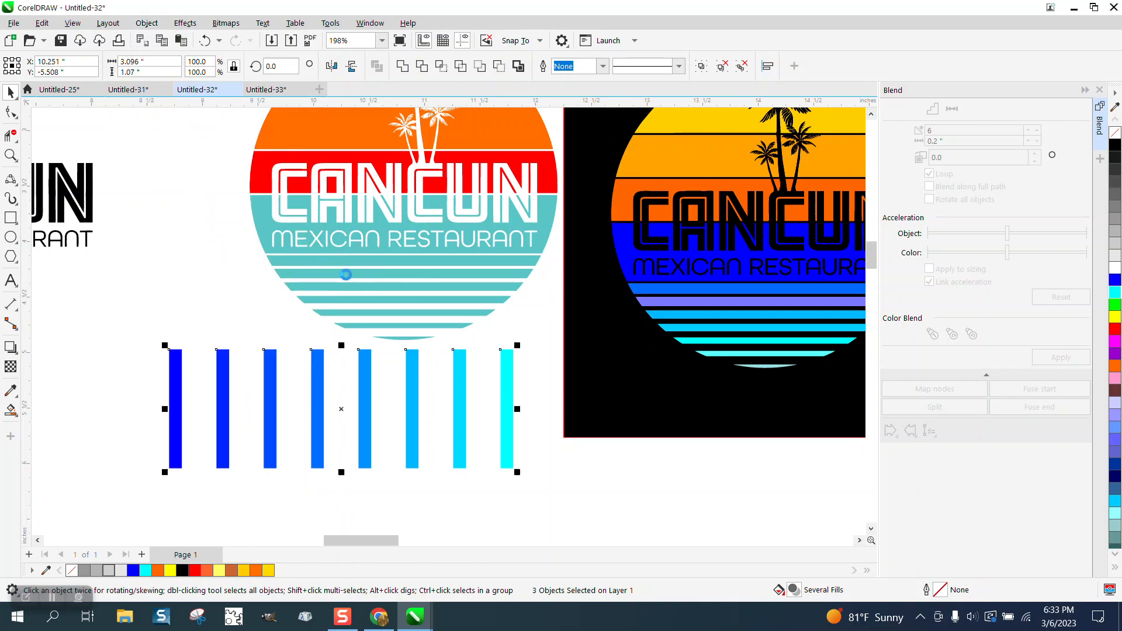
Step: Sample the blue (#0000FF) of the first bar and apply it to the wide teal band behind the restaurant lettering
left_click(16, 398)
left_click(72, 392)
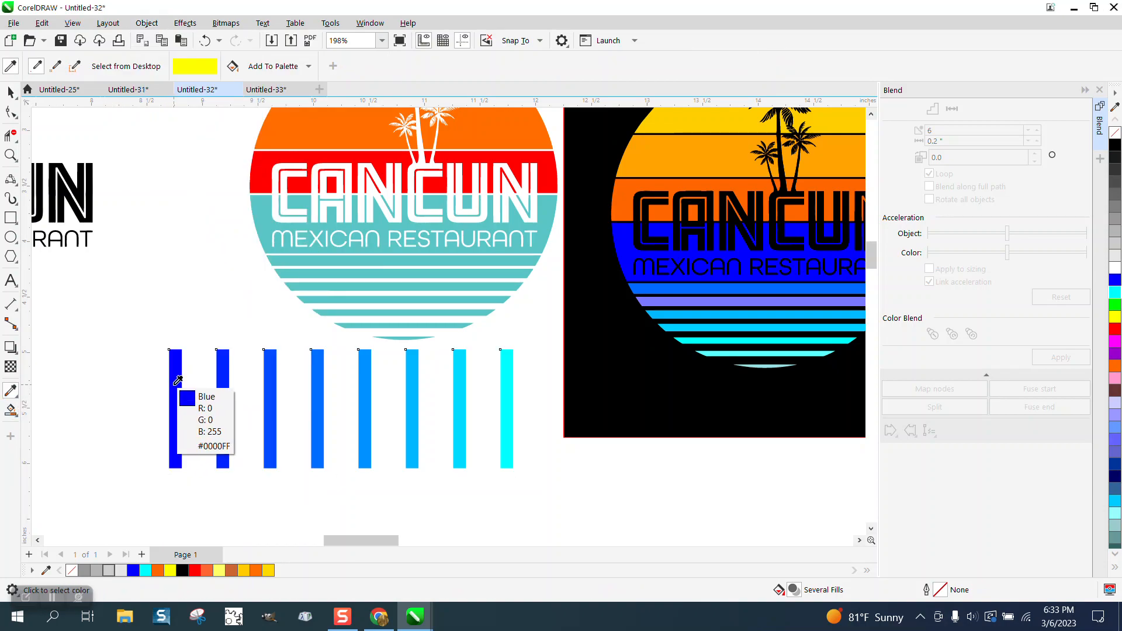
left_click(175, 389)
left_click(260, 211)
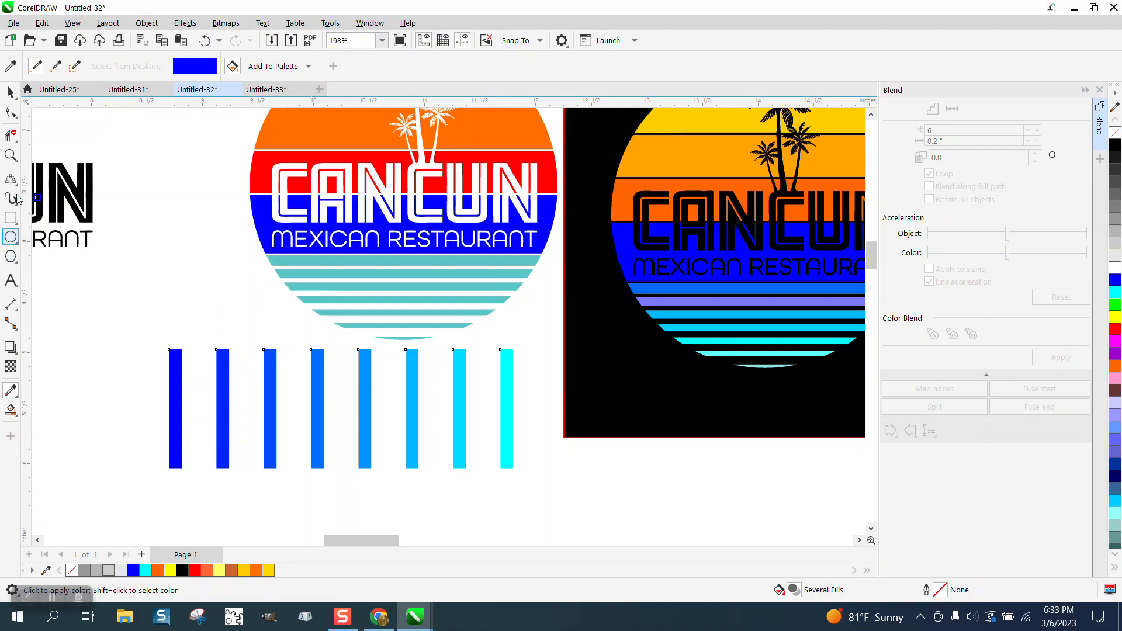
Step: Sample the fourth bar's blue and apply it to the first narrow teal stripe below the wide blue band
left_click(11, 92)
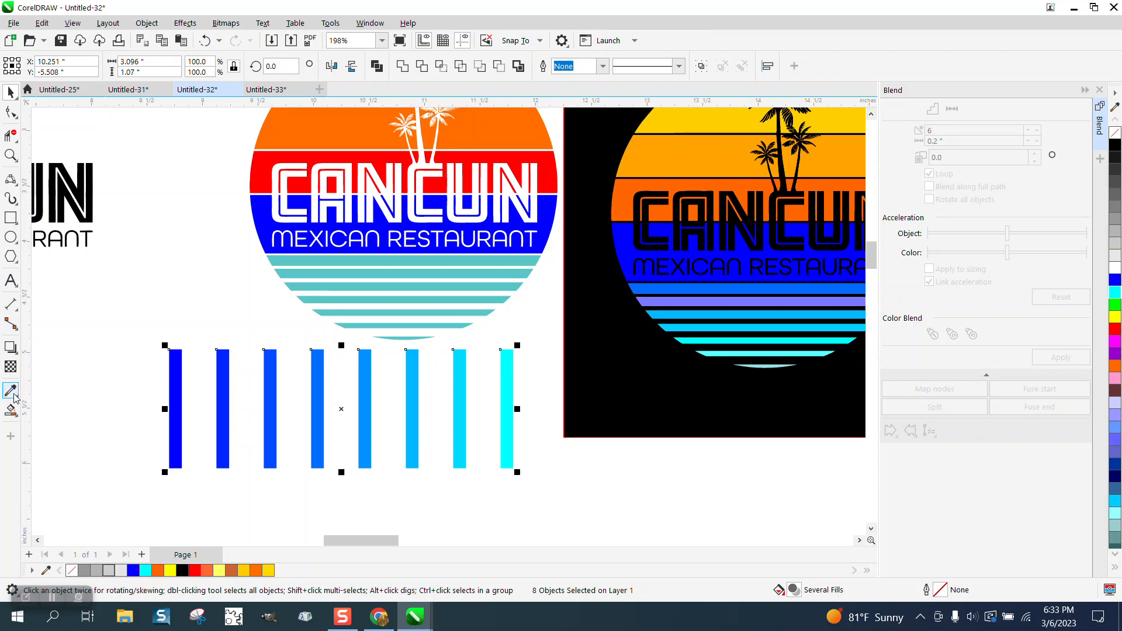
left_click(12, 393)
left_click(318, 373)
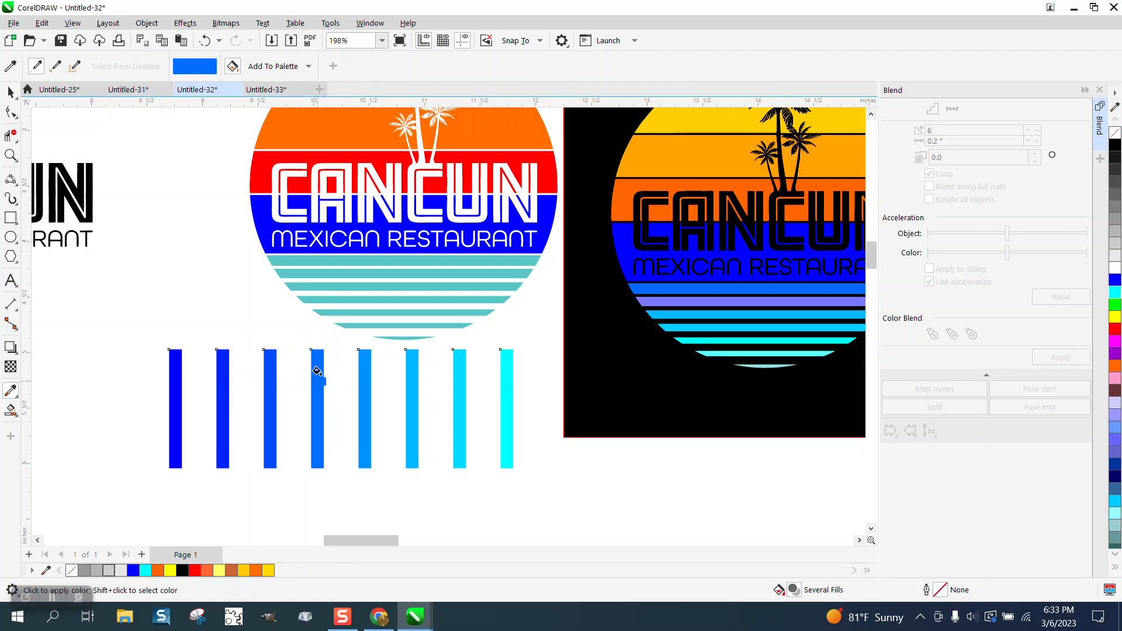
left_click(319, 261)
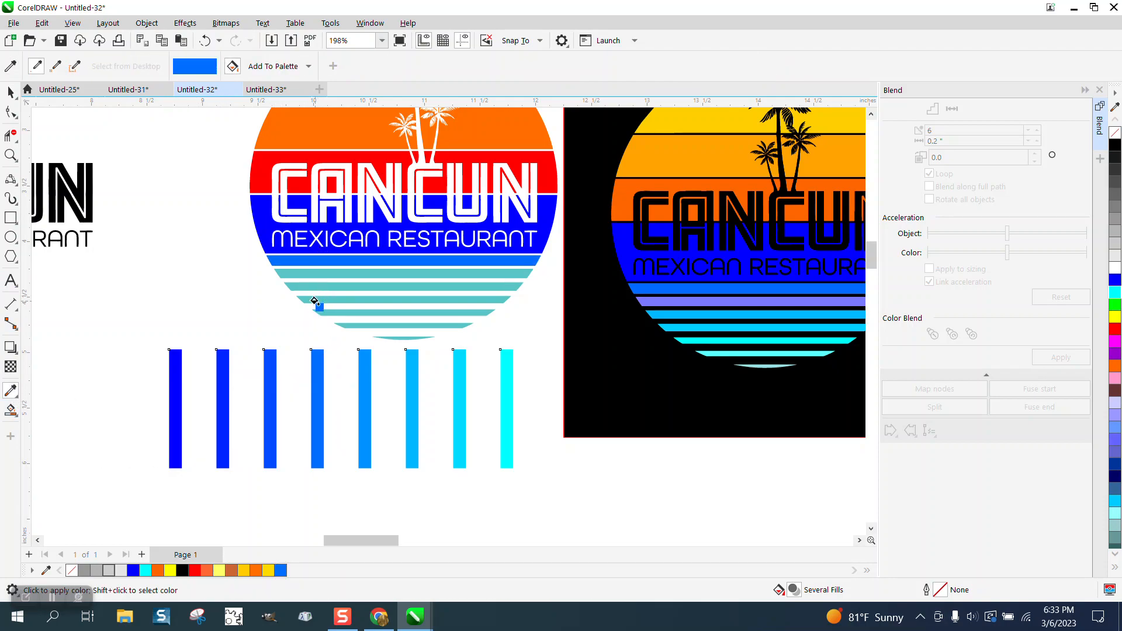
Step: Sample the sixth bar's light blue and apply it to the second narrow stripe of the logo
left_click(11, 413)
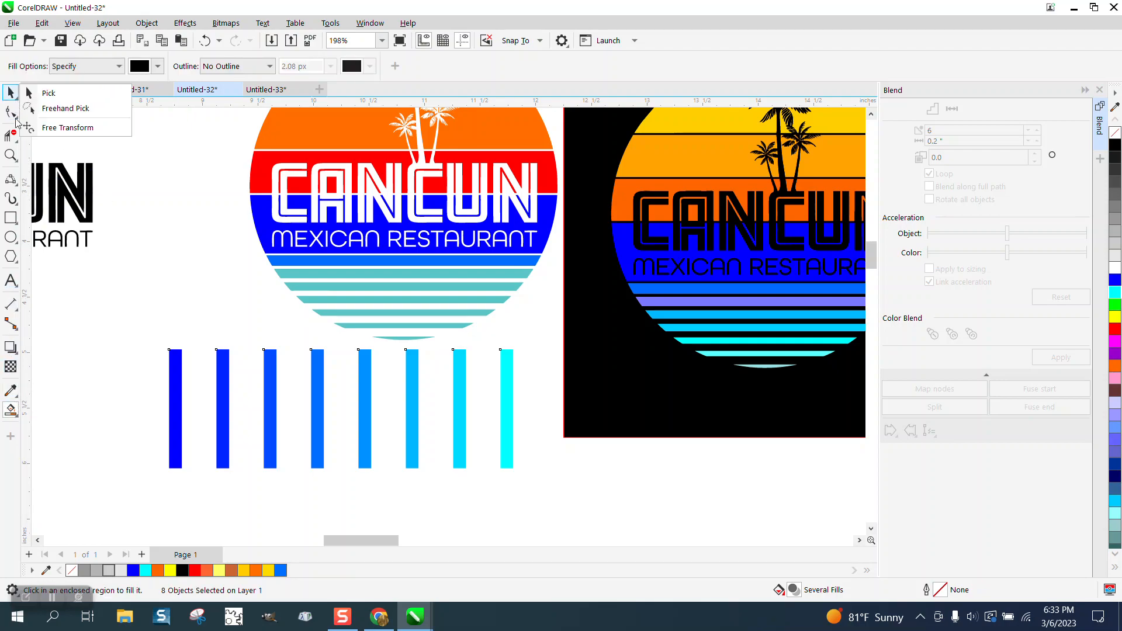
left_click(46, 392)
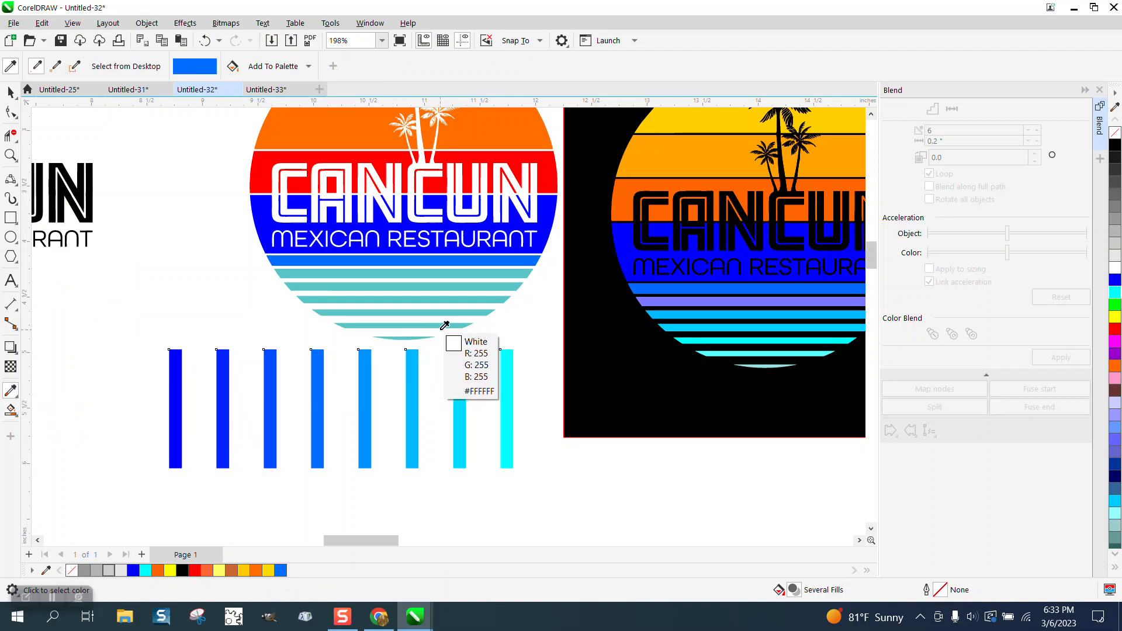
left_click(416, 371)
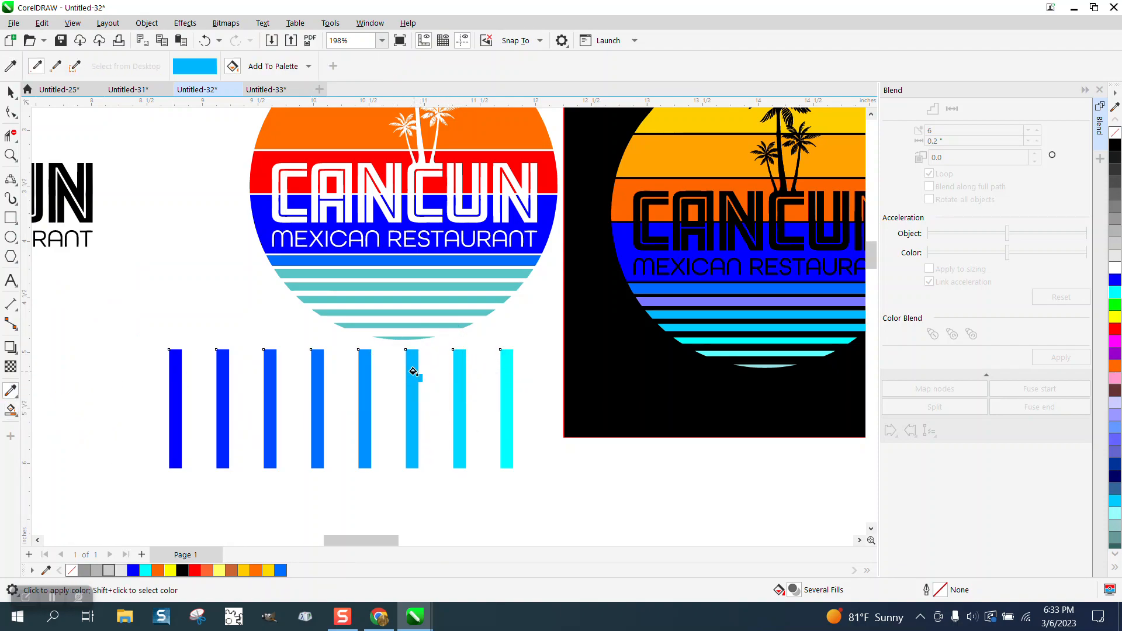
left_click(407, 273)
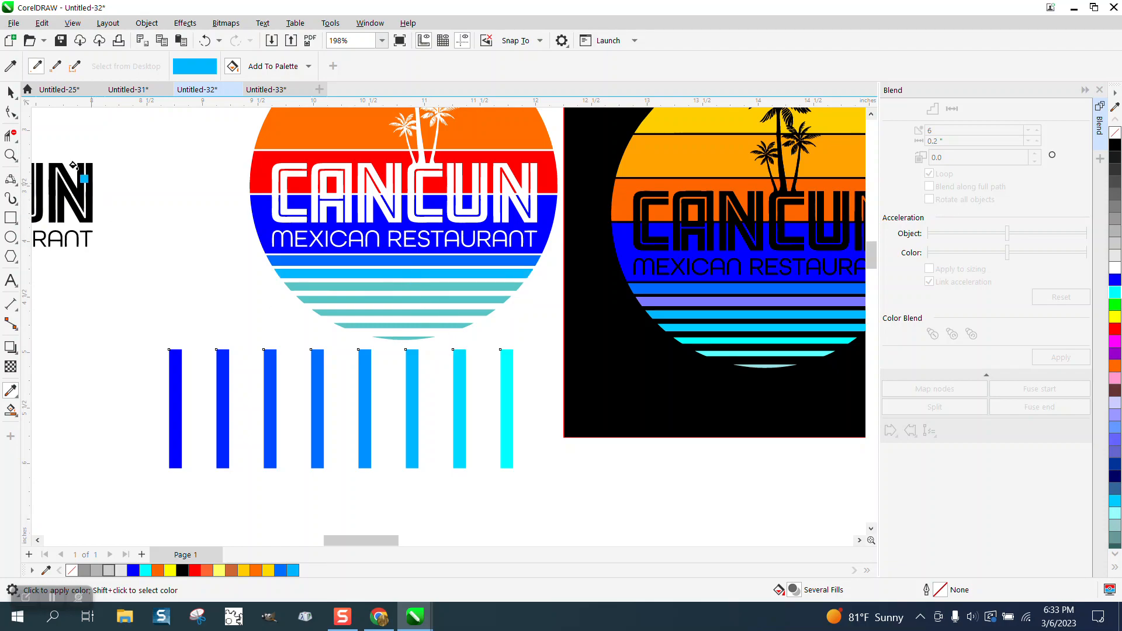
Step: Sample the seventh bar's bright sky blue and apply it to the third narrow stripe of the logo
left_click(11, 94)
left_click(10, 409)
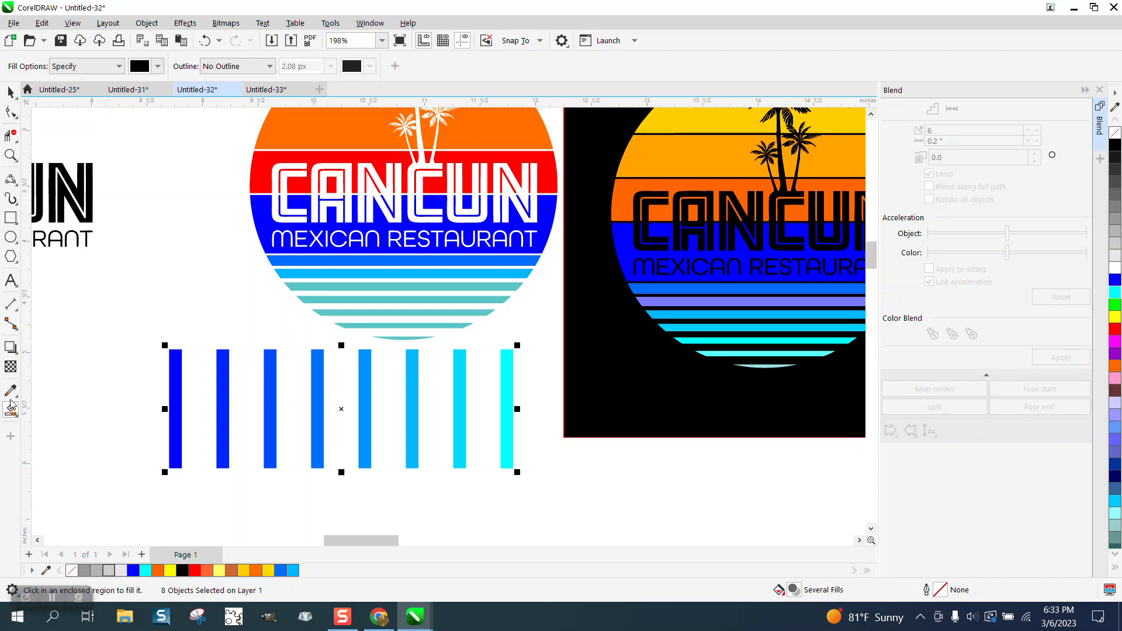
left_click(10, 94)
left_click(11, 391)
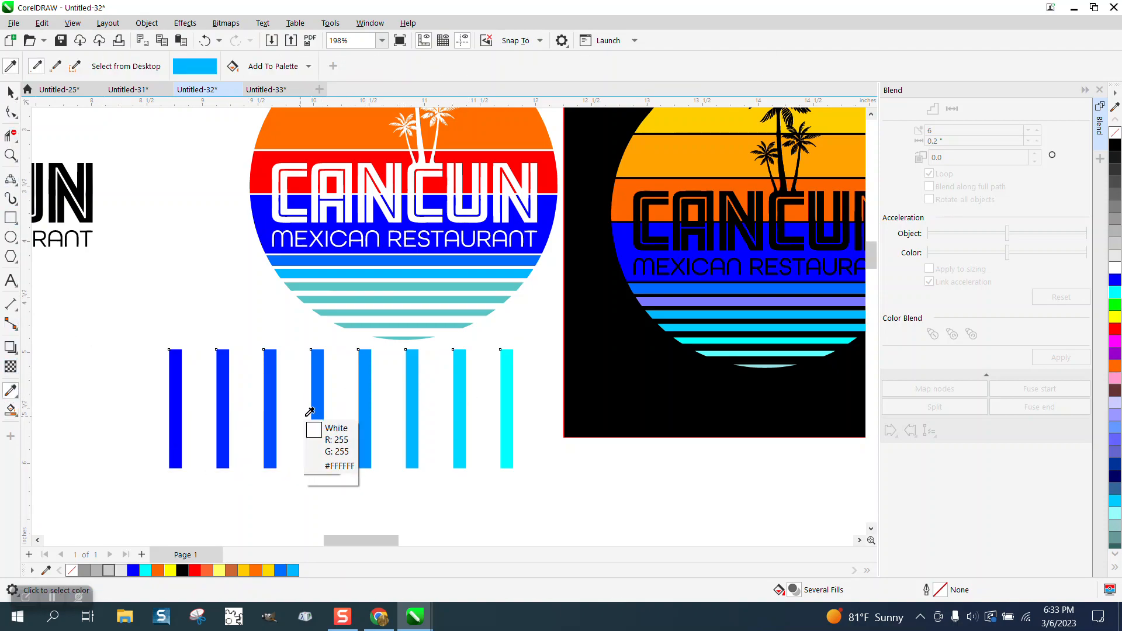
left_click(460, 395)
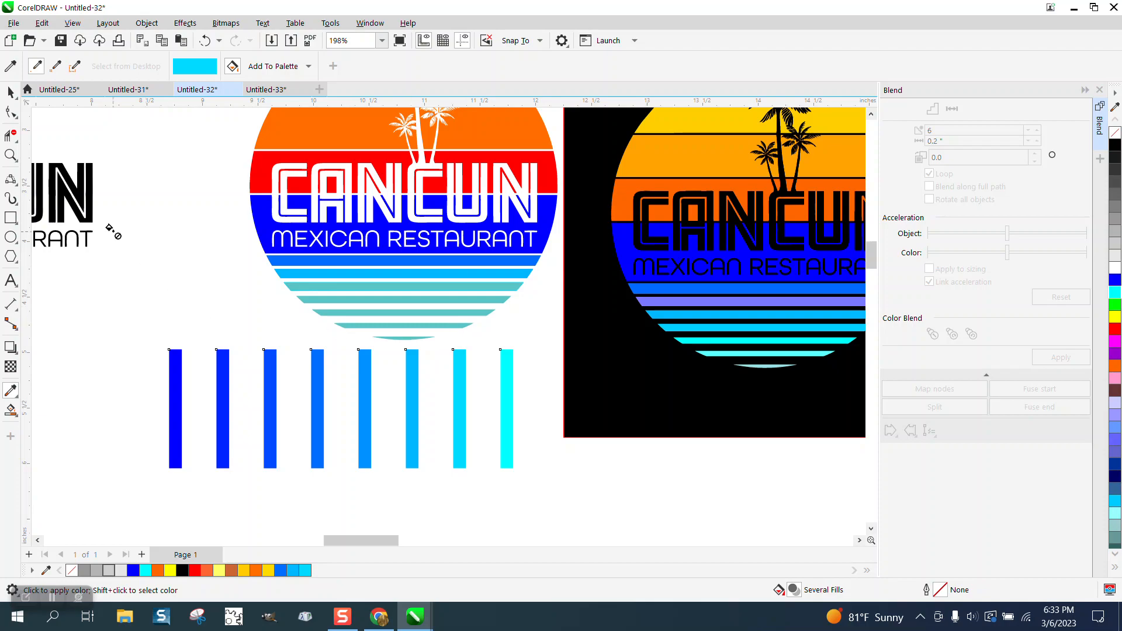
left_click(10, 156)
left_click_drag(252, 241, 605, 444)
left_click(11, 391)
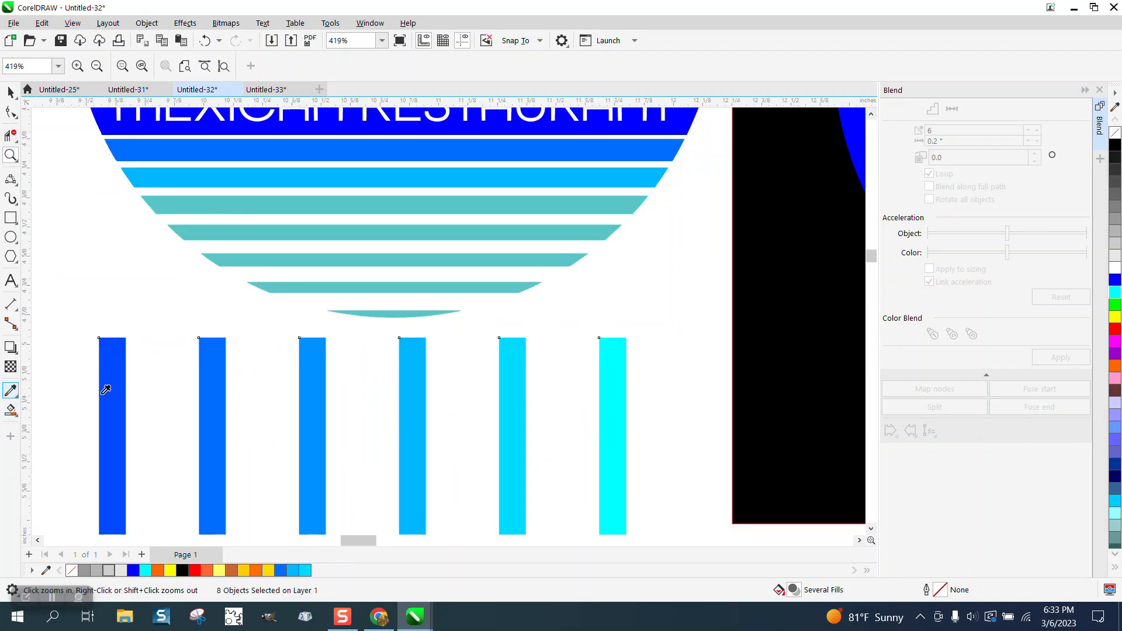
left_click(519, 392)
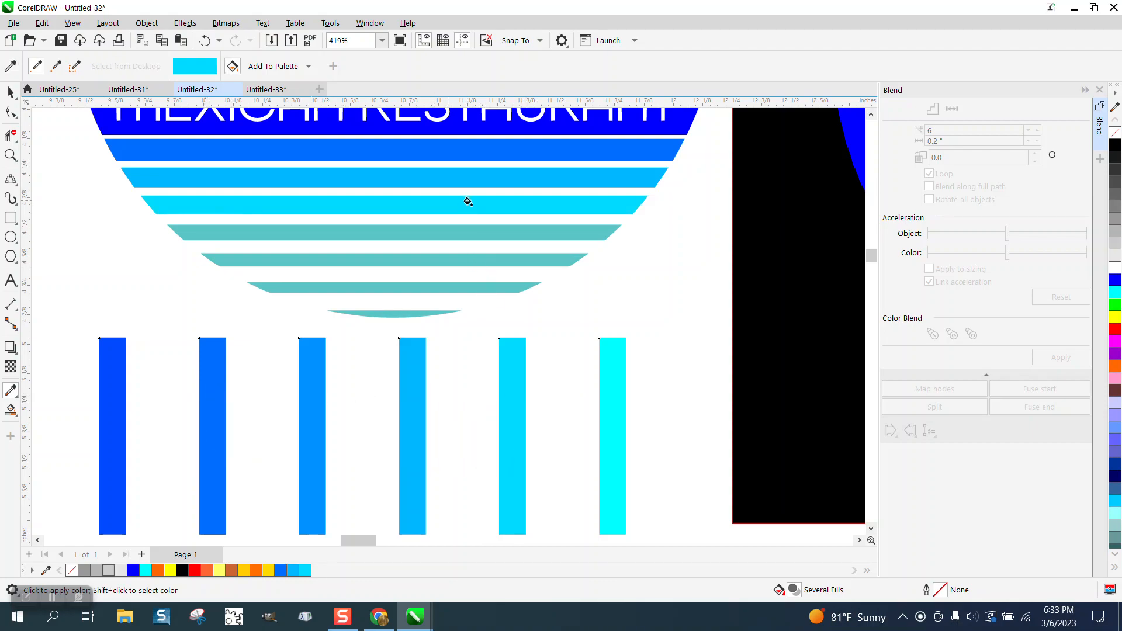
Step: Sample the cyan of the last bar and apply it to the four remaining teal stripes at the bottom of the logo
left_click(11, 93)
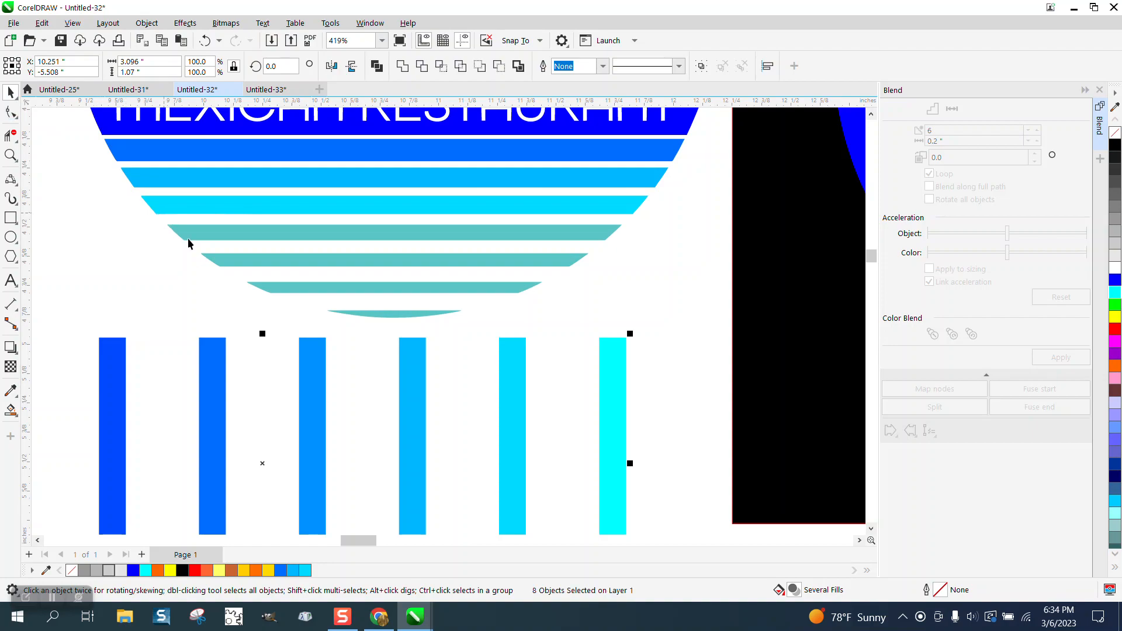
left_click(11, 410)
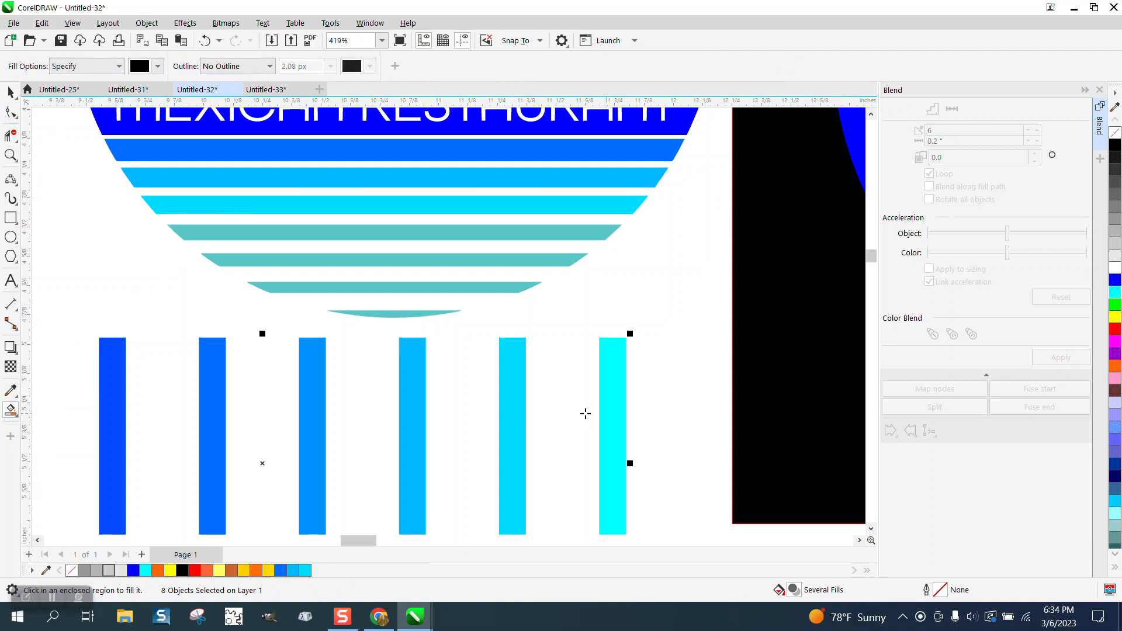
left_click(11, 135)
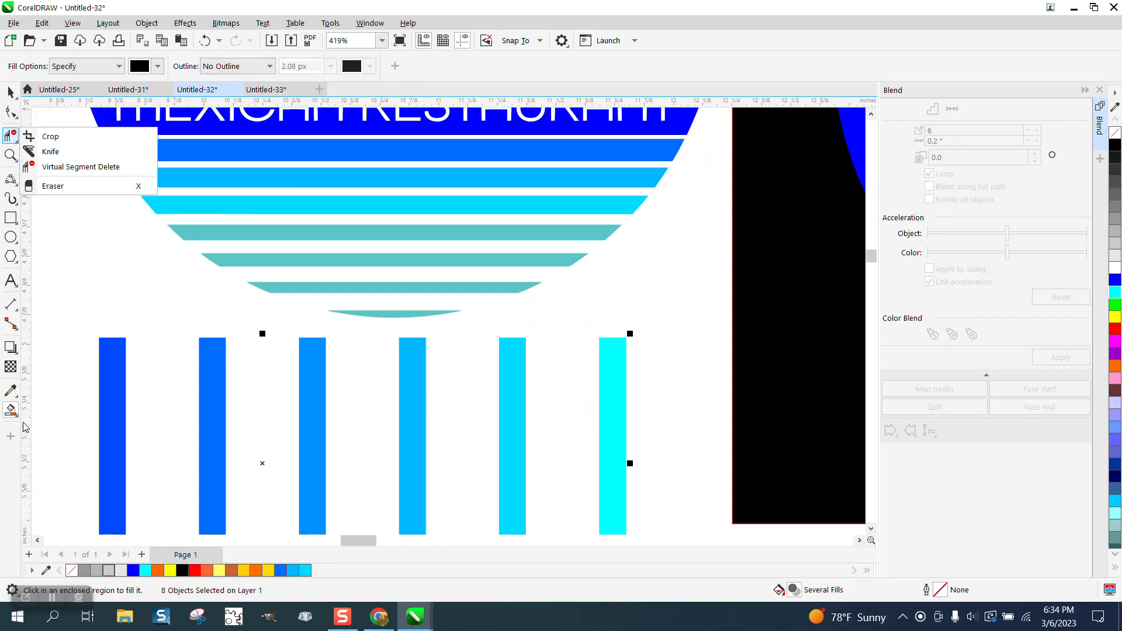
left_click(20, 420)
left_click(18, 418)
left_click(11, 390)
left_click(58, 389)
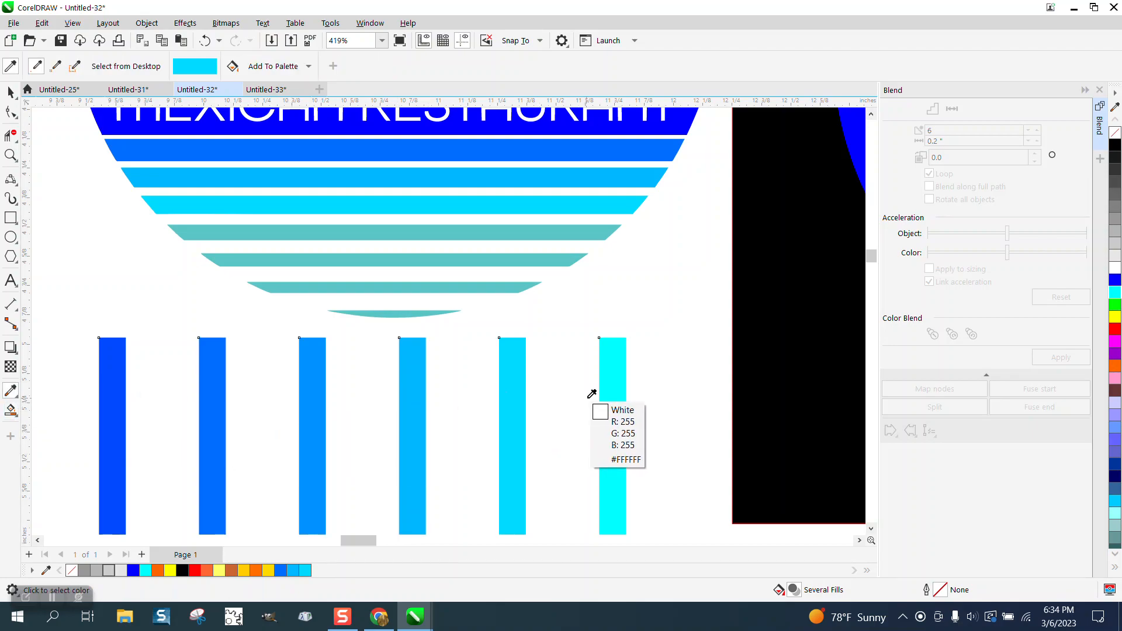
left_click(610, 389)
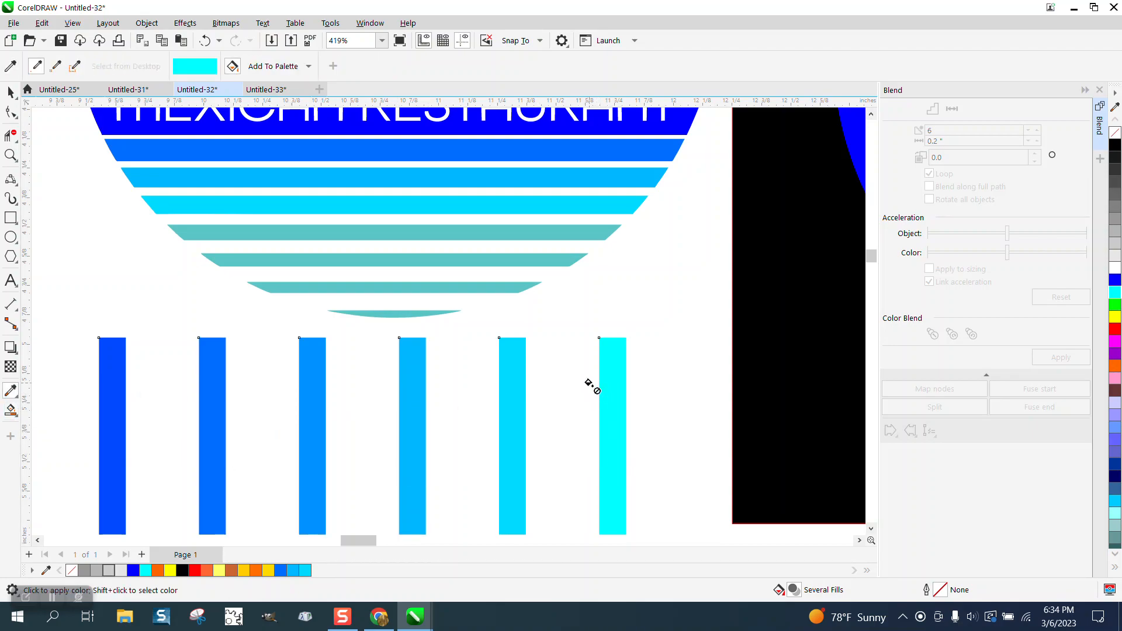
left_click(528, 230)
left_click(522, 257)
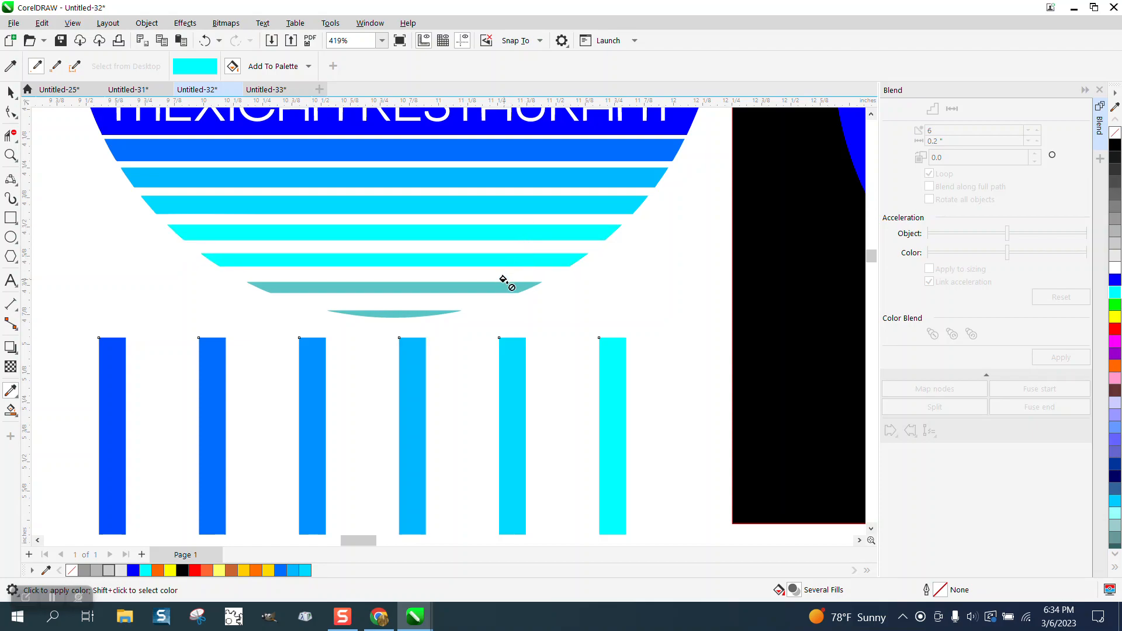
left_click(502, 284)
left_click(425, 314)
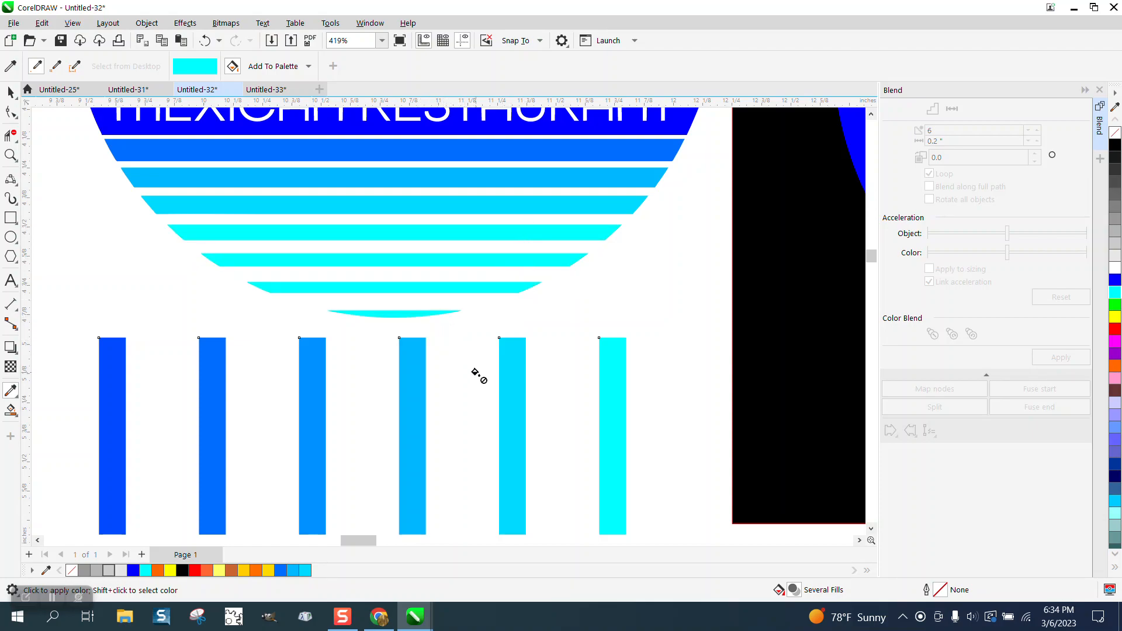
Step: Lighten the fourth narrow stripe by mixing white into its cyan fill until it is R89 G255 B255 (#59FFFF)
left_click(11, 91)
left_click(278, 268)
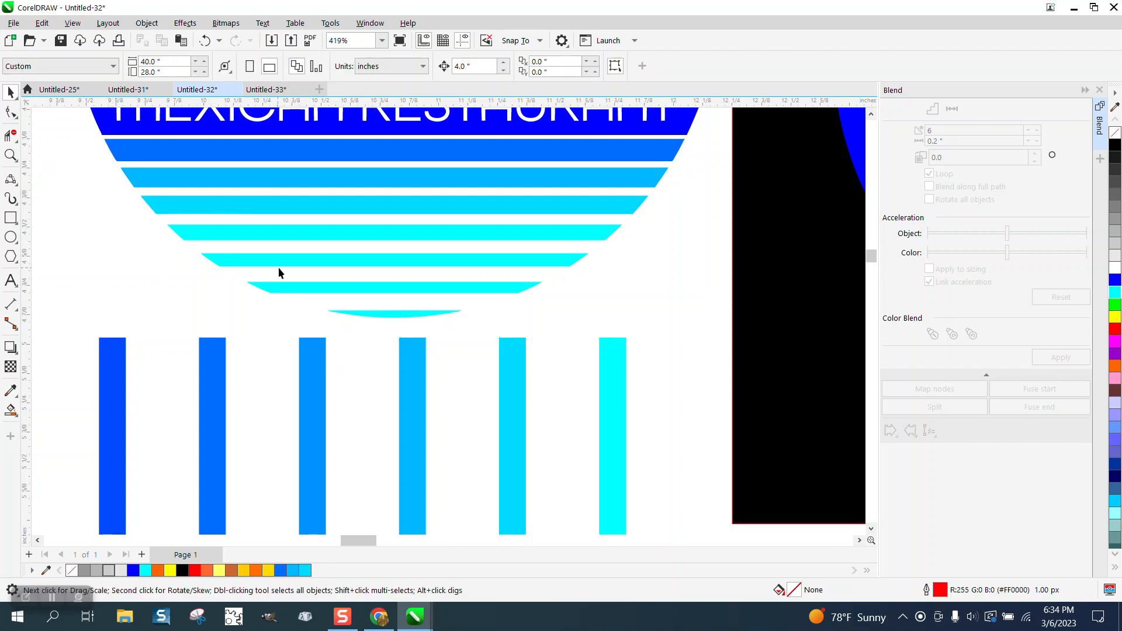
left_click(302, 237)
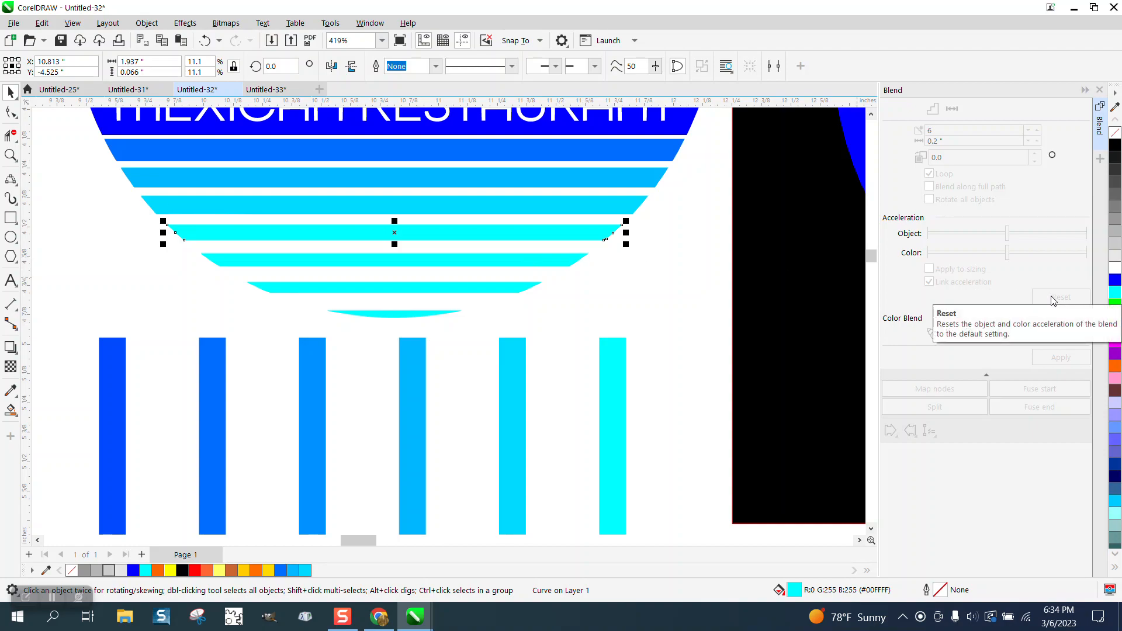
left_click(1117, 269, "ctrl")
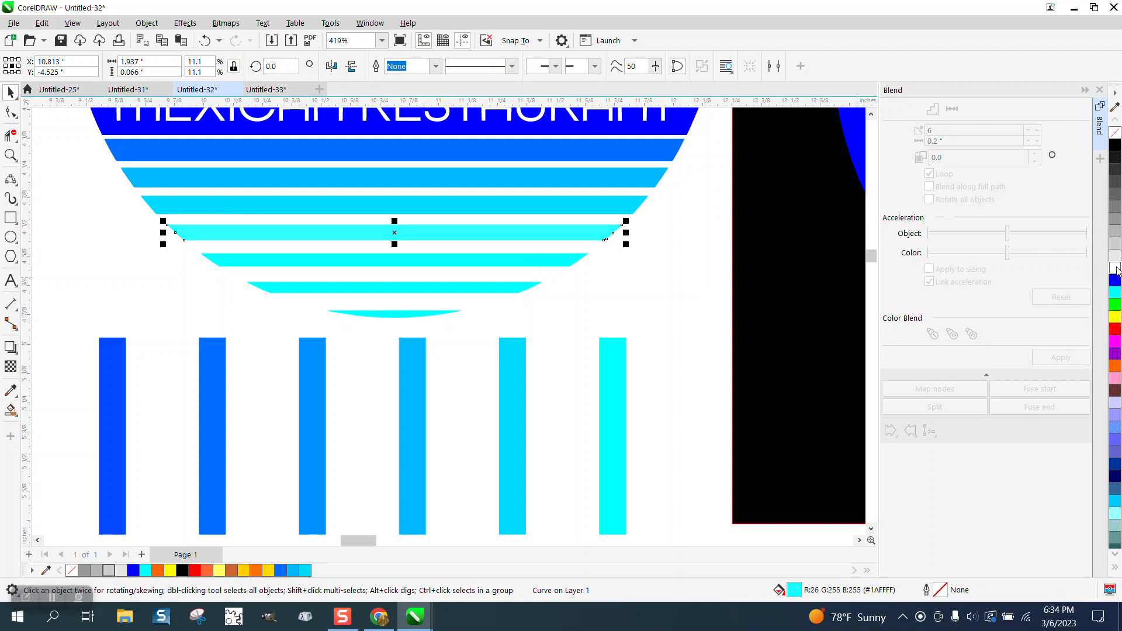
left_click(1117, 269, "ctrl")
left_click(1116, 269, "ctrl")
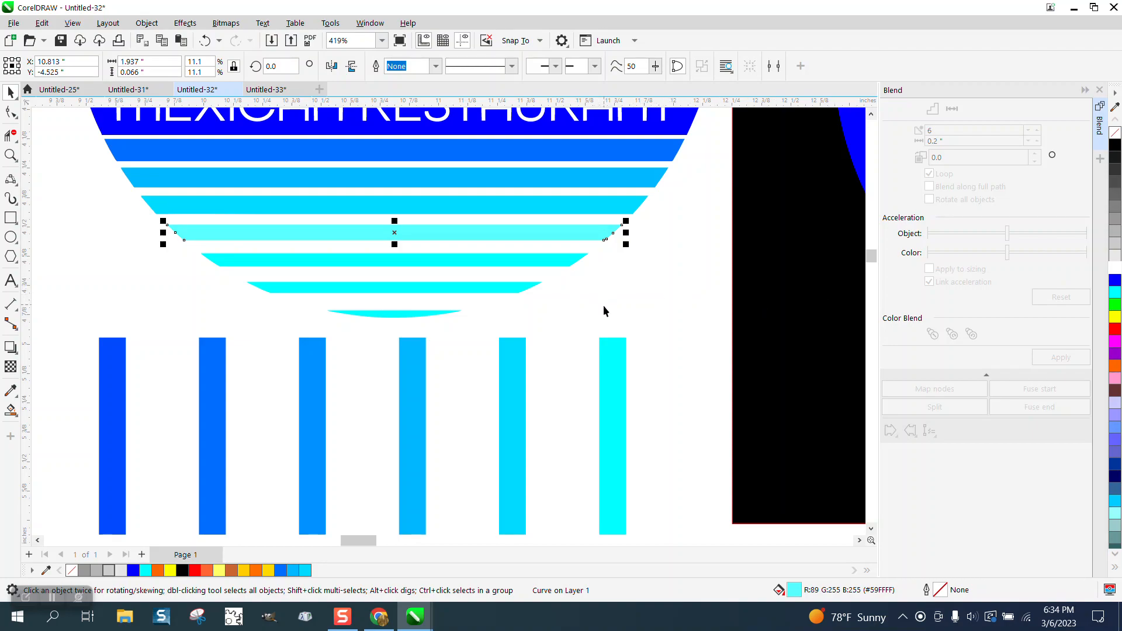
Step: Lighten the last cyan palette bar with white to R89 G255 B255 (#59FFFF) and duplicate it with a slight overlap
left_click(613, 339)
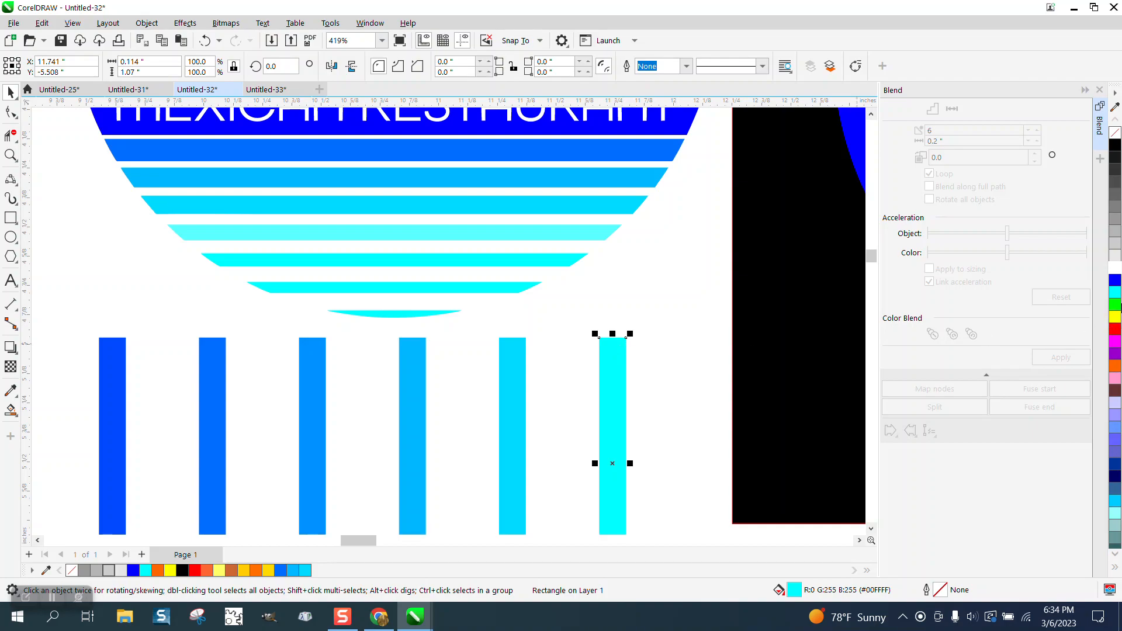
left_click(1117, 272, "ctrl")
left_click(1117, 272, "ctrl")
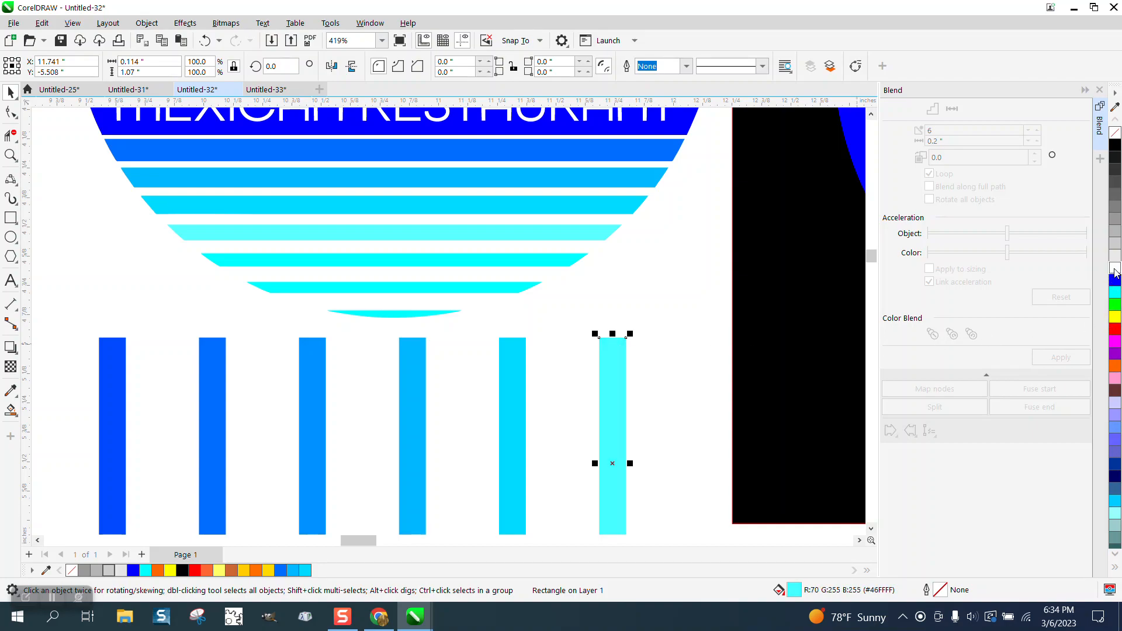
left_click(675, 334)
mouse_move(610, 366)
left_mouse_down()
mouse_move(636, 368)
mouse_move(624, 368)
left_mouse_up()
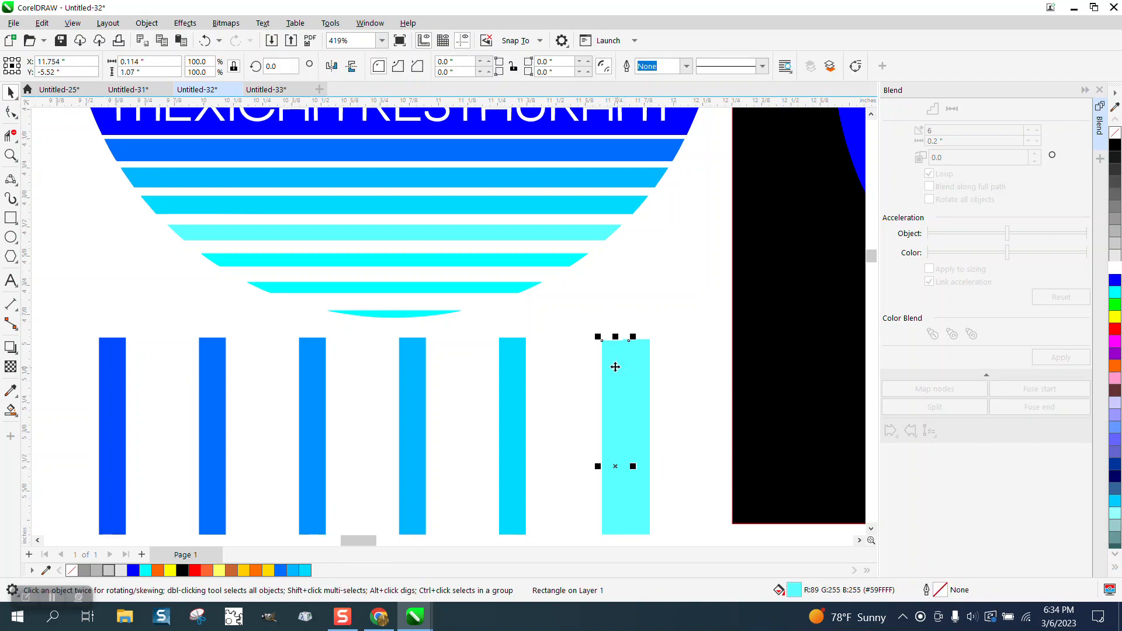
Step: Lighten the front copy of the overlapping bars with more white to R197 G255 B255 (#C5FFFF)
left_click(10, 155)
left_click_drag(577, 327, 764, 384)
left_click(10, 92)
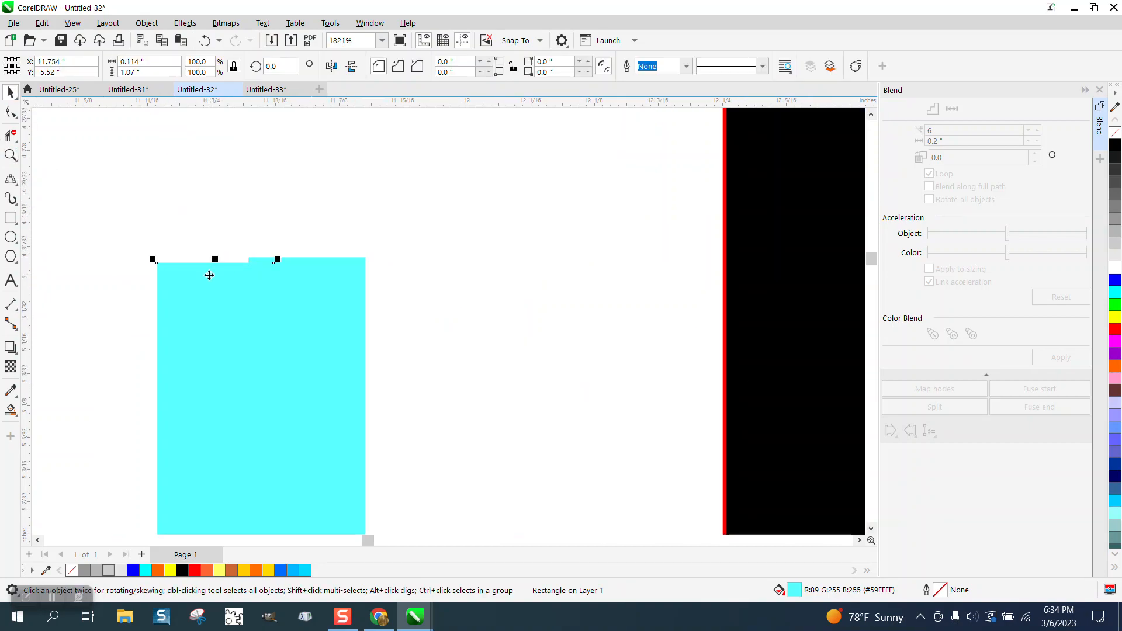
left_click(1116, 269)
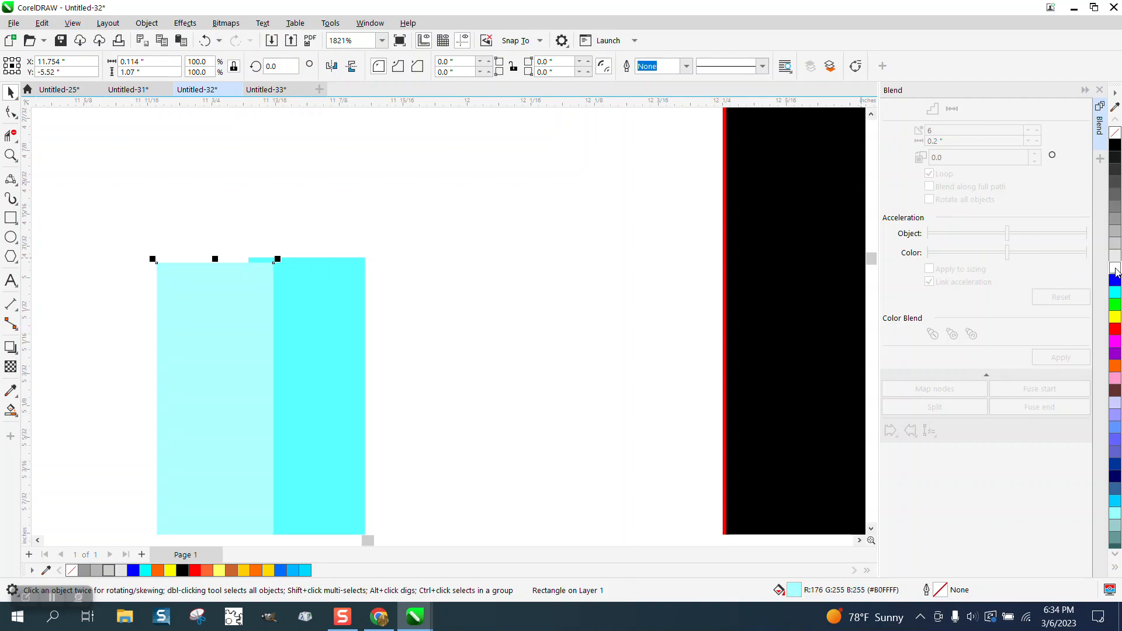
scroll(591, 401, "down", 4)
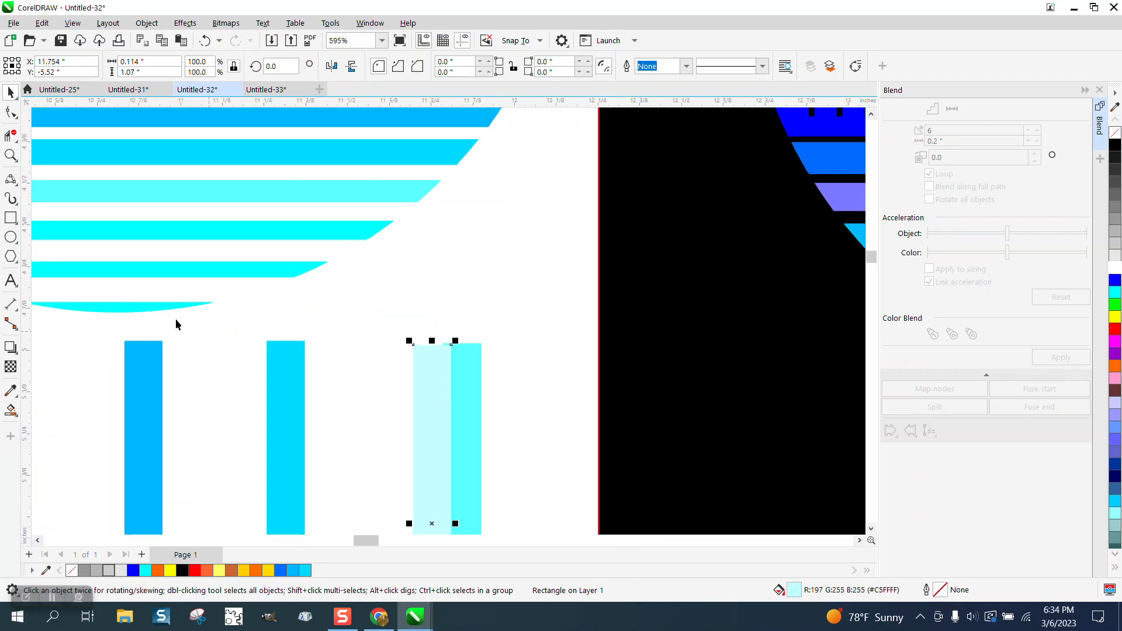
Step: Sample the palest bar's tint and apply it to the two lowest stripes of the logo
left_click(10, 390)
left_click(425, 363)
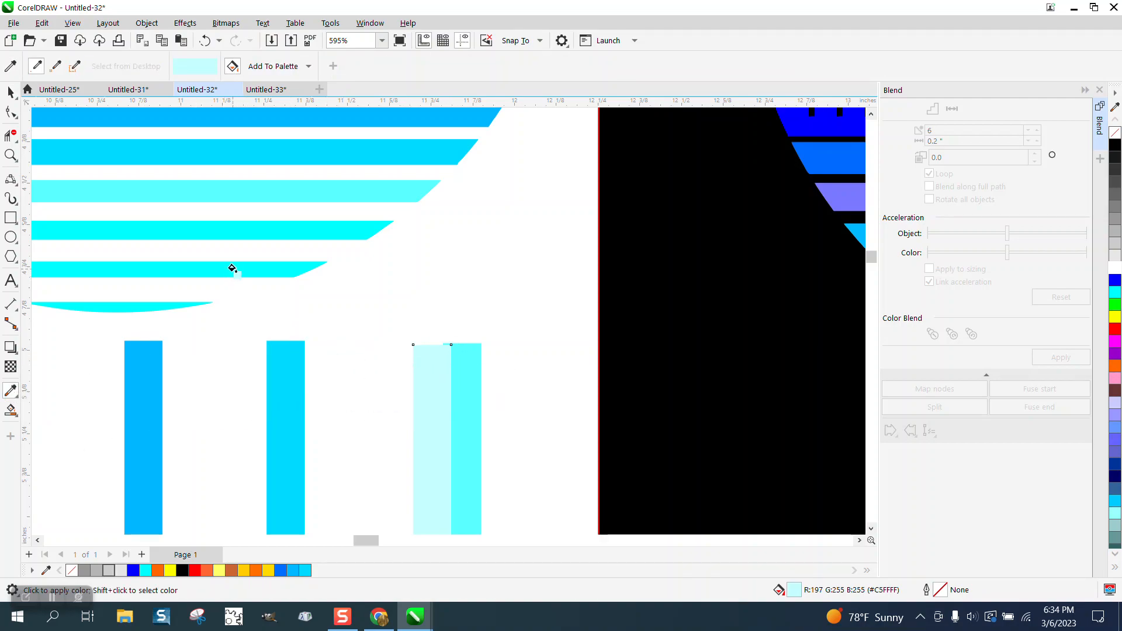
left_click(234, 266)
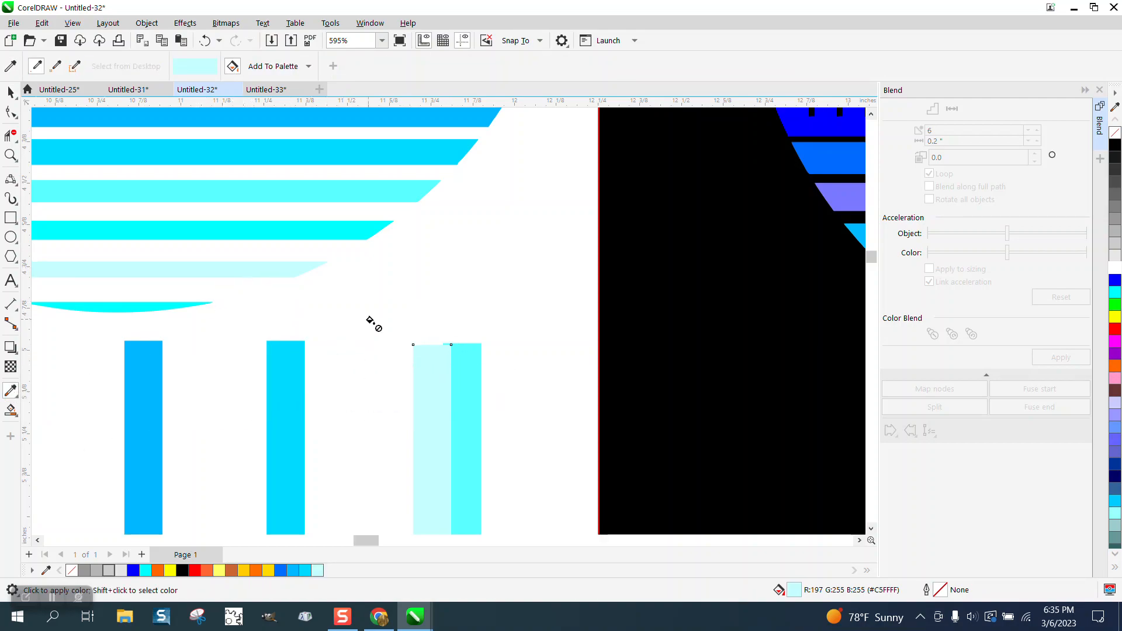
left_click(145, 304)
Step: Move the whole recoloured logo 8 inches right onto the black rectangle, beside the other version
scroll(408, 371, "down", 2)
scroll(408, 371, "down", 3)
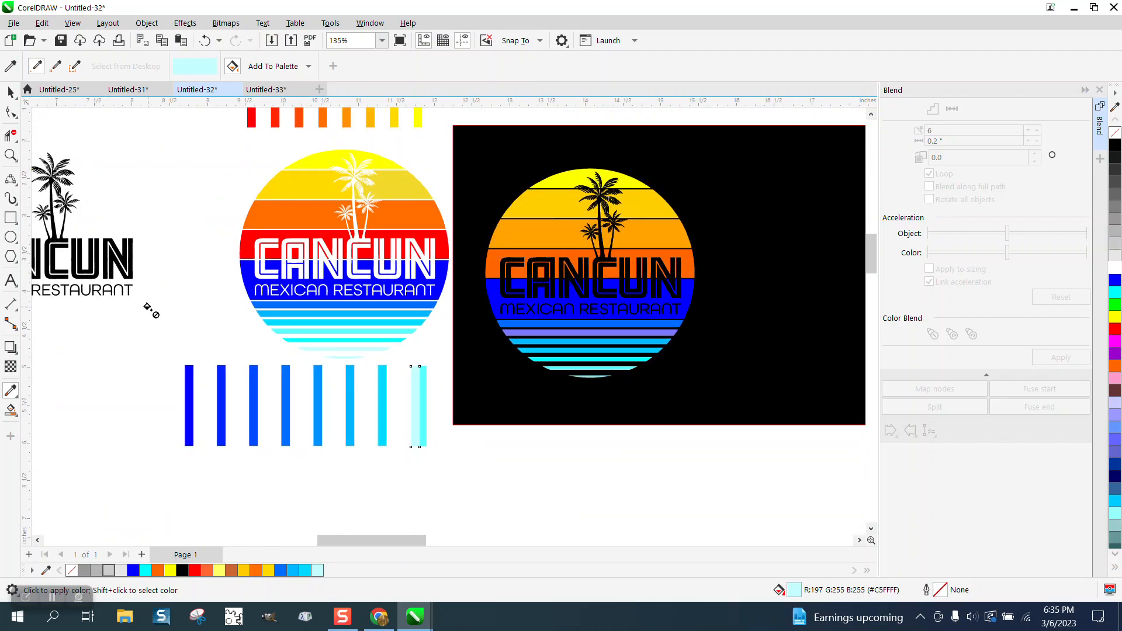
scroll(146, 298, "down", 1)
left_click(11, 91)
scroll(322, 292, "down", 1)
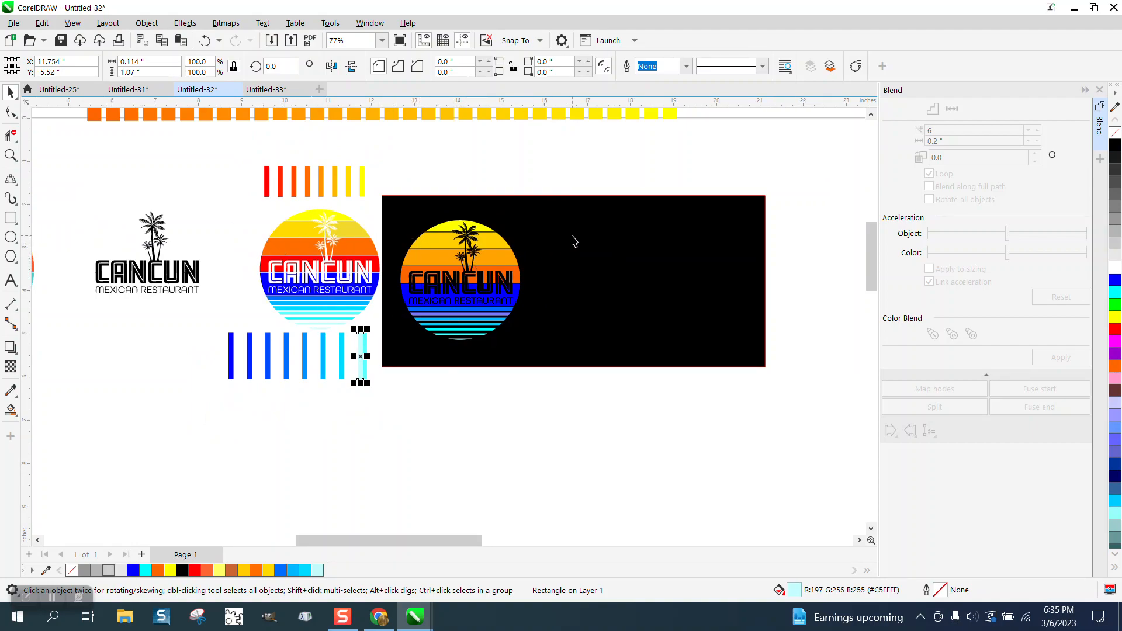
left_click_drag(231, 203, 399, 342)
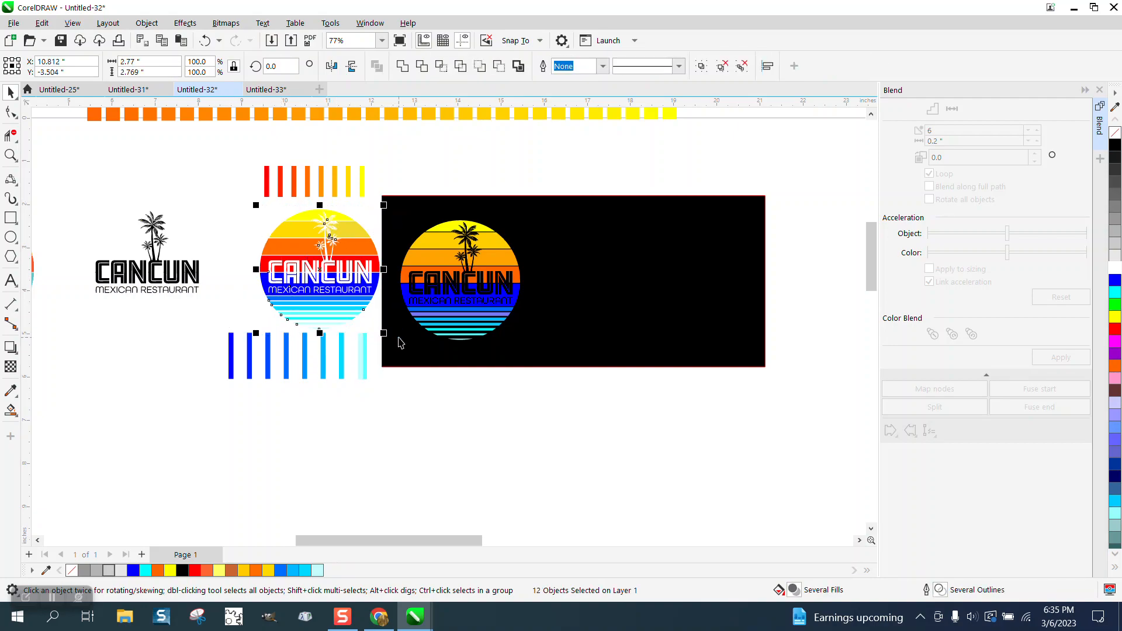
key("Right")
key("Right")
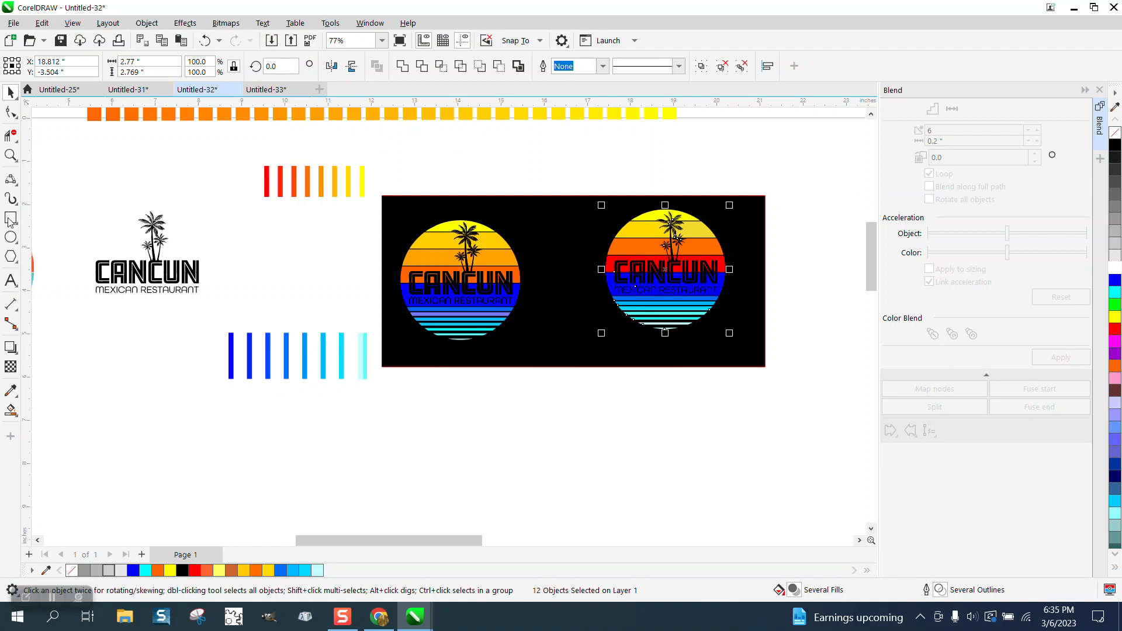
Step: Check the recoloured logo against black, and change the background rectangle's fill to magenta (#FF00FF)
left_click(11, 155)
left_click_drag(580, 201, 785, 352)
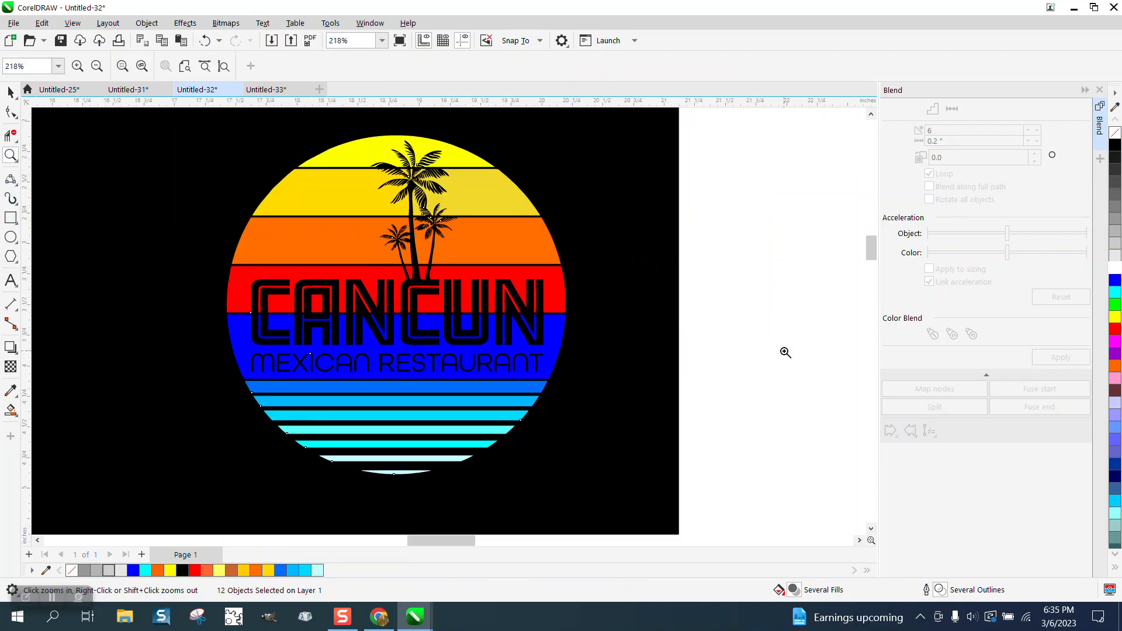
left_click(10, 91)
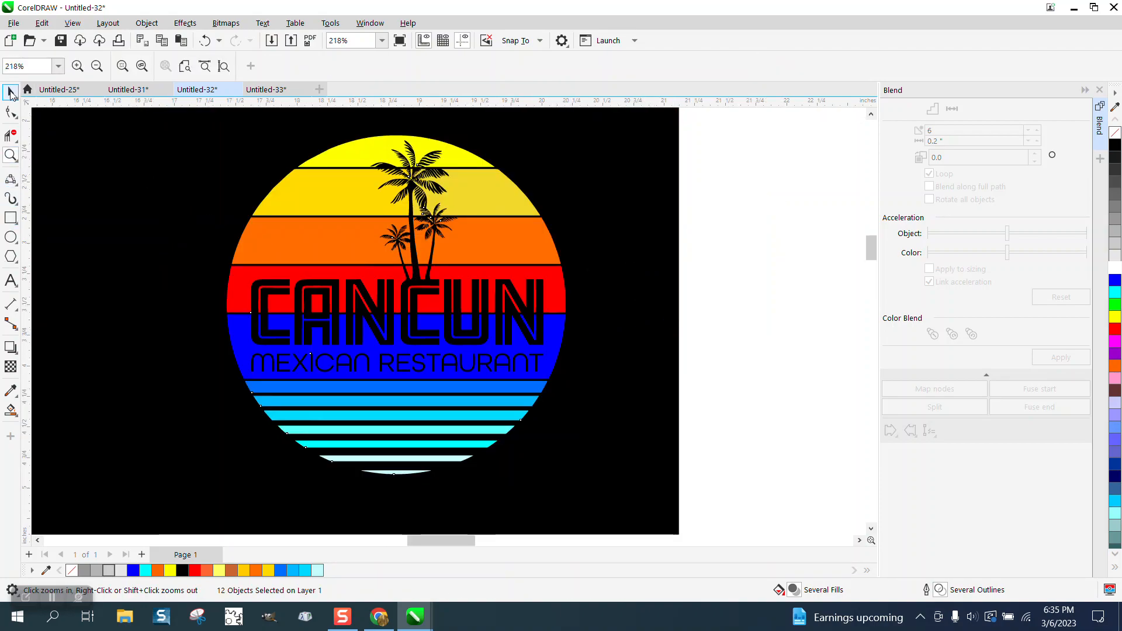
left_click(721, 252)
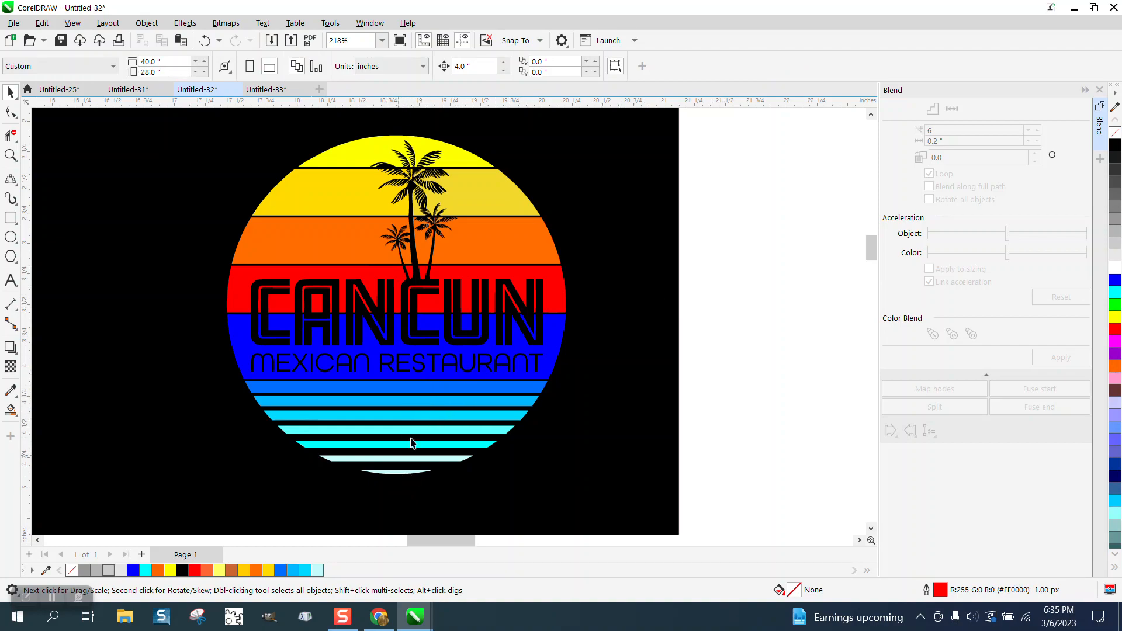
scroll(438, 405, "down", 2)
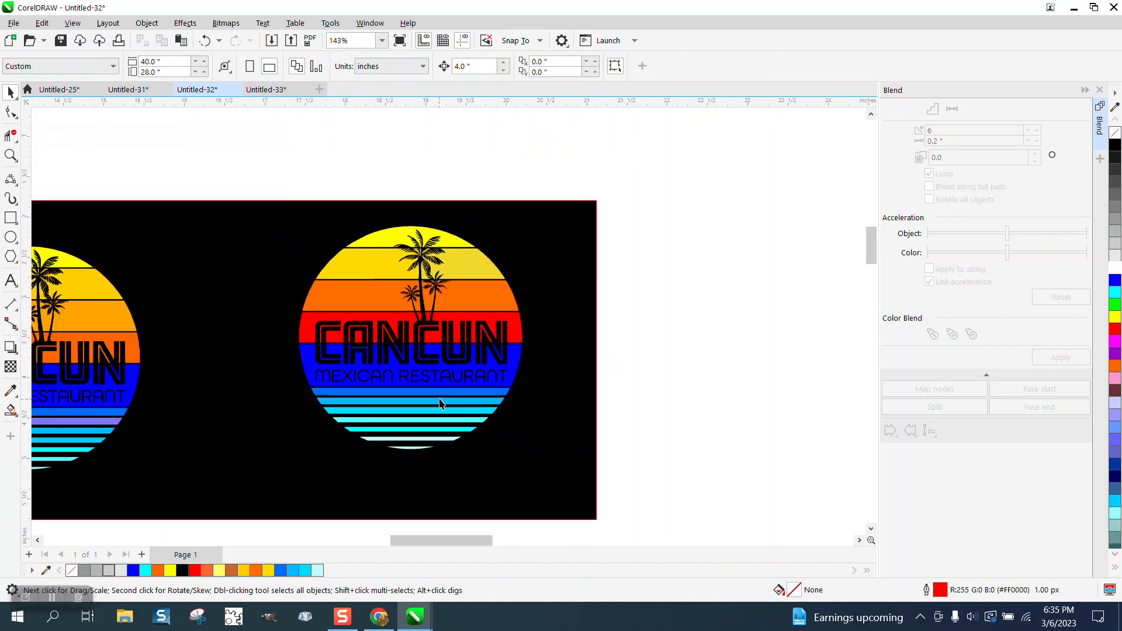
scroll(578, 356, "down", 1)
left_click(576, 354)
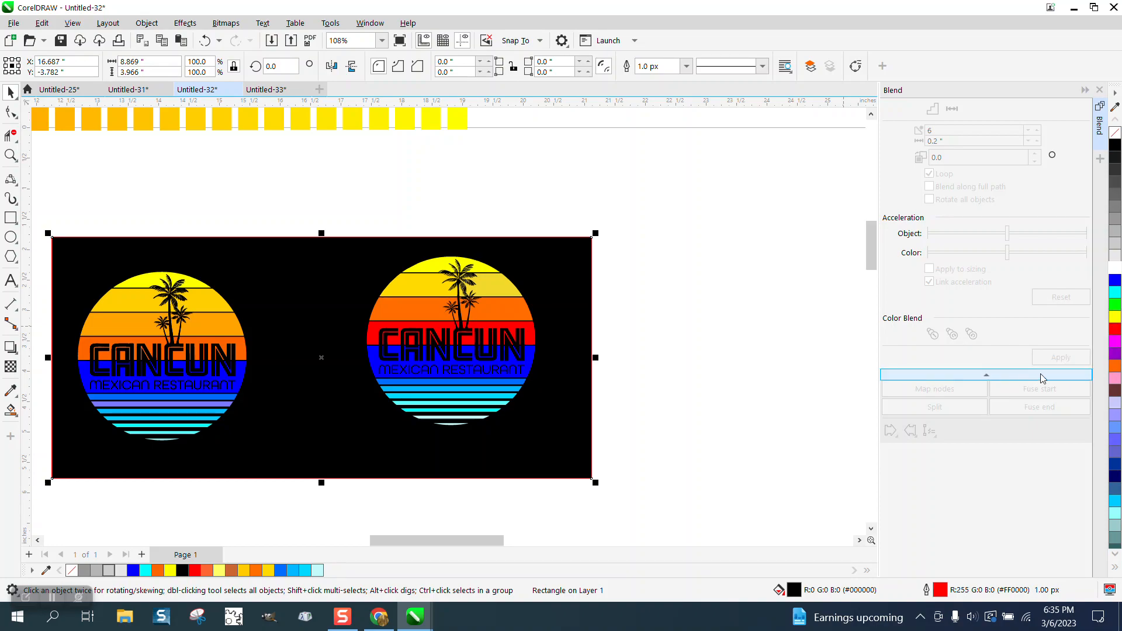
left_click(1116, 342)
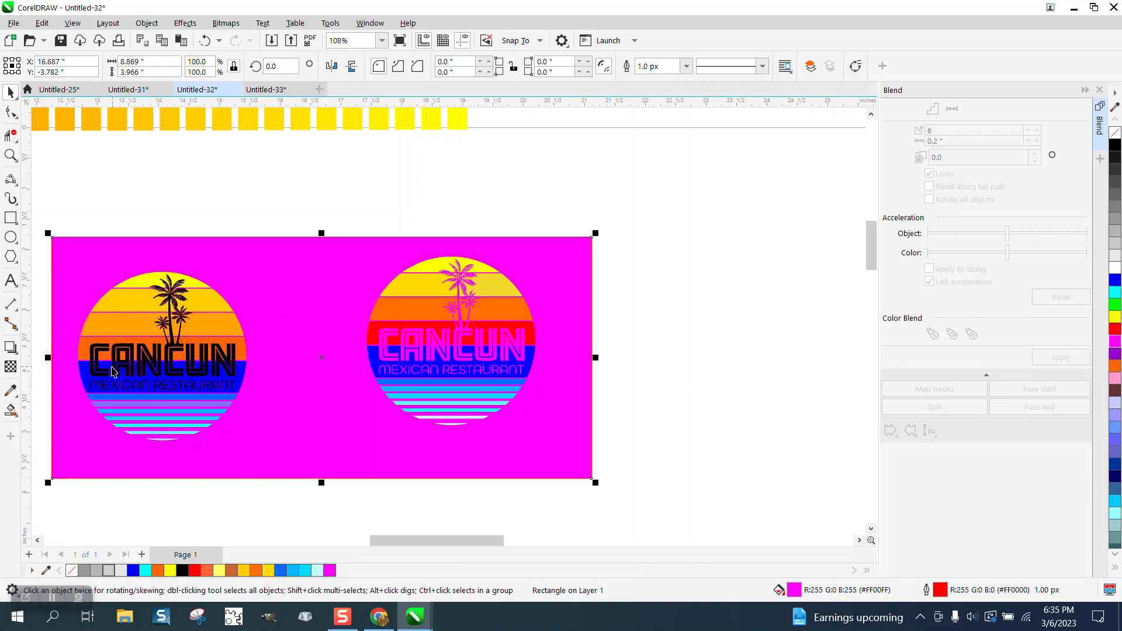
Step: Move the black Cancun lettering and palm tree group horizontally onto the recoloured logo on the magenta rectangle
scroll(113, 372, "down", 5)
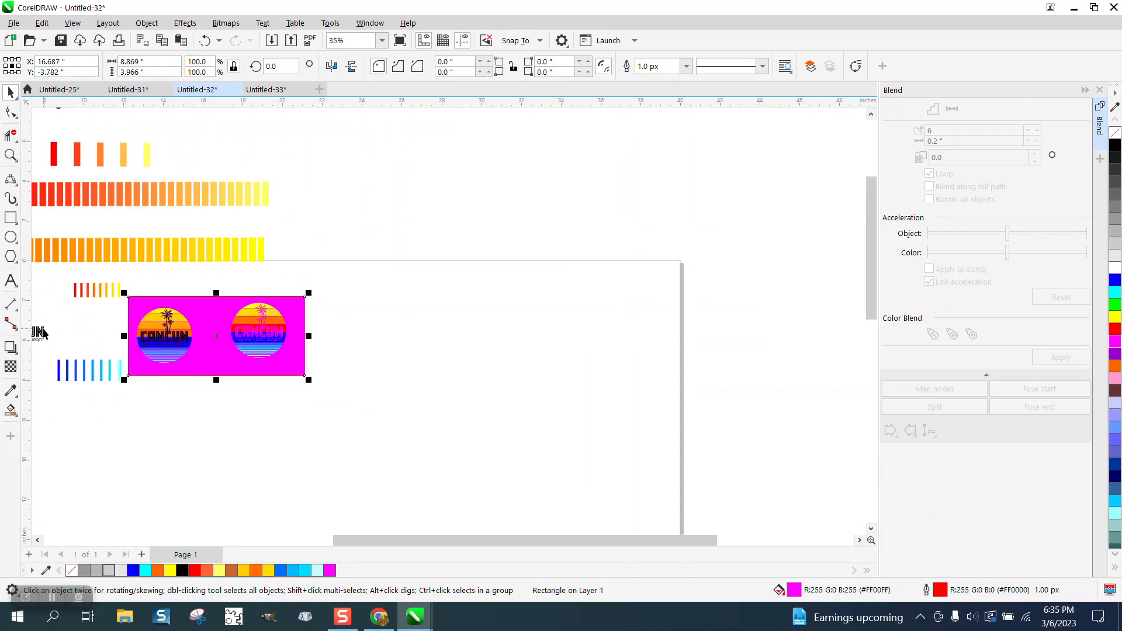
left_click(44, 333)
key("Right")
key("Right")
key("Right")
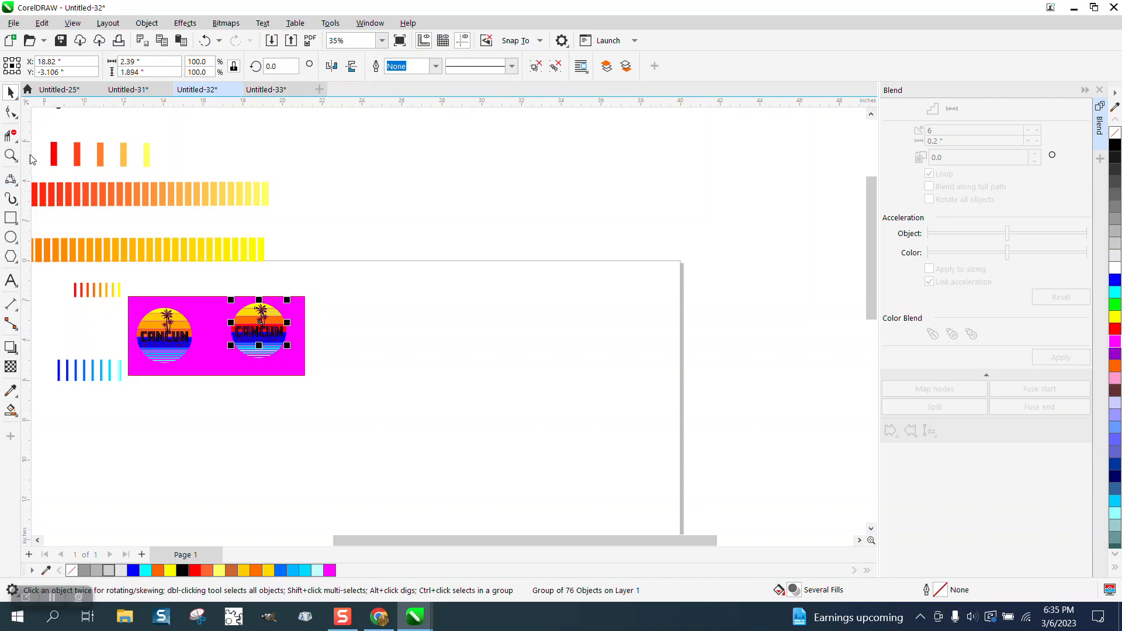
Step: Examine how the black lettering and palms align with the recoloured logo's cut-outs against the magenta background
left_click(10, 155)
left_click_drag(208, 297, 371, 393)
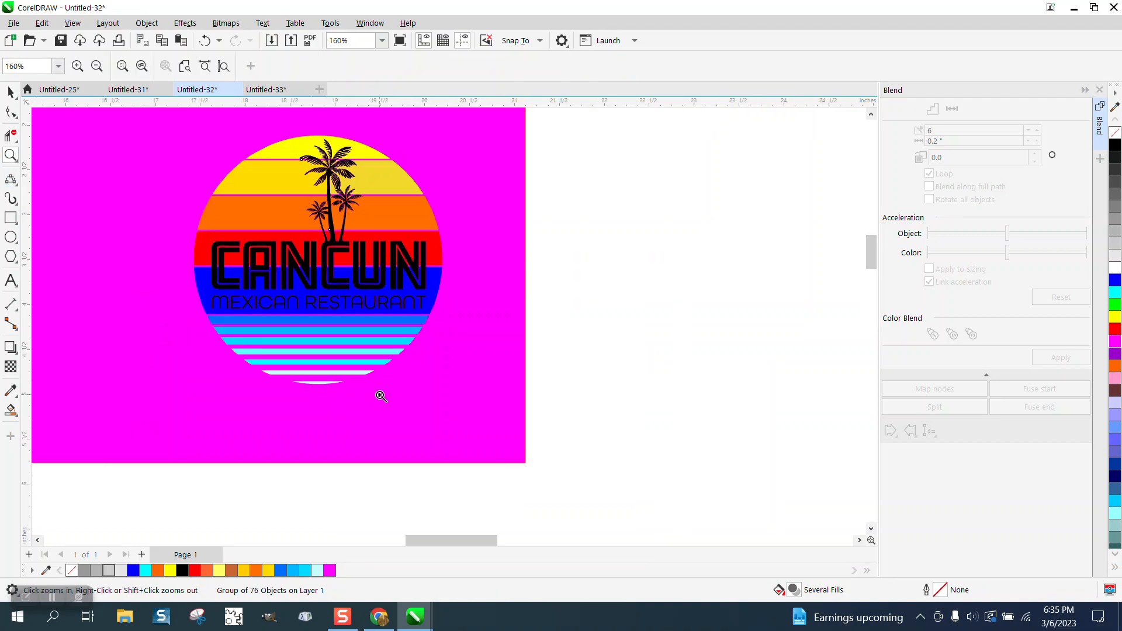
left_click_drag(242, 235, 513, 299)
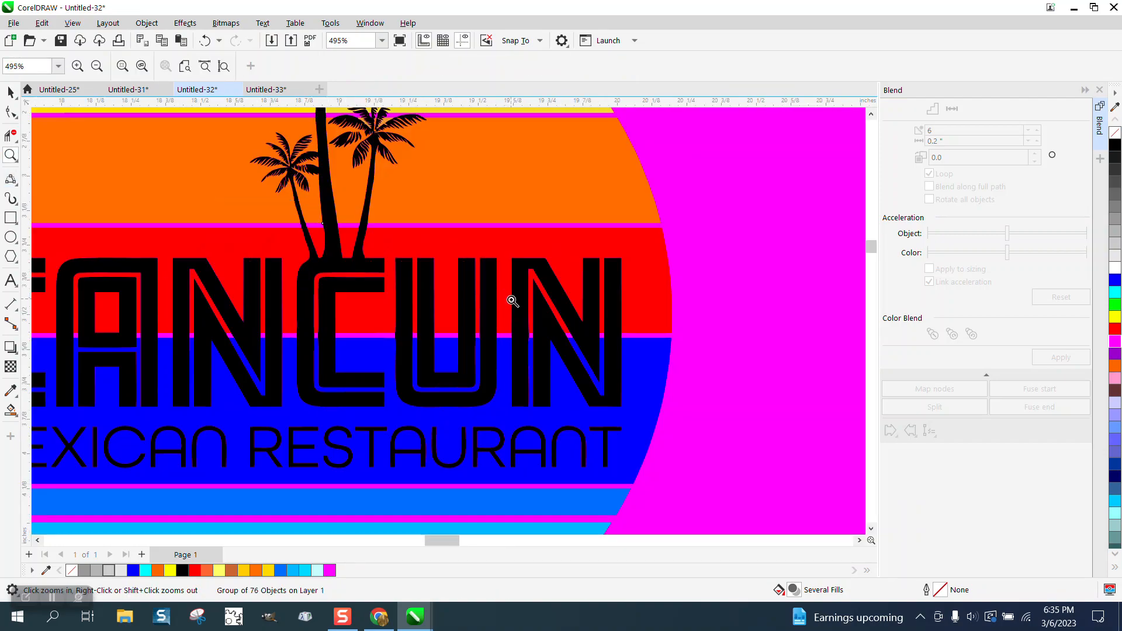
scroll(513, 301, "down", 1)
scroll(513, 306, "down", 2)
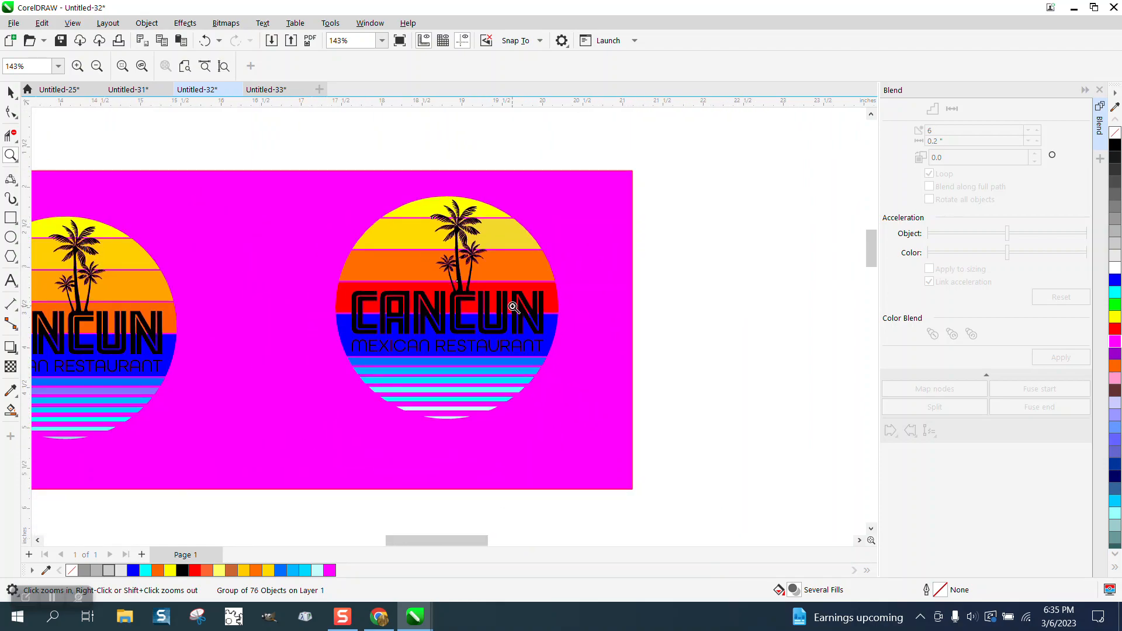